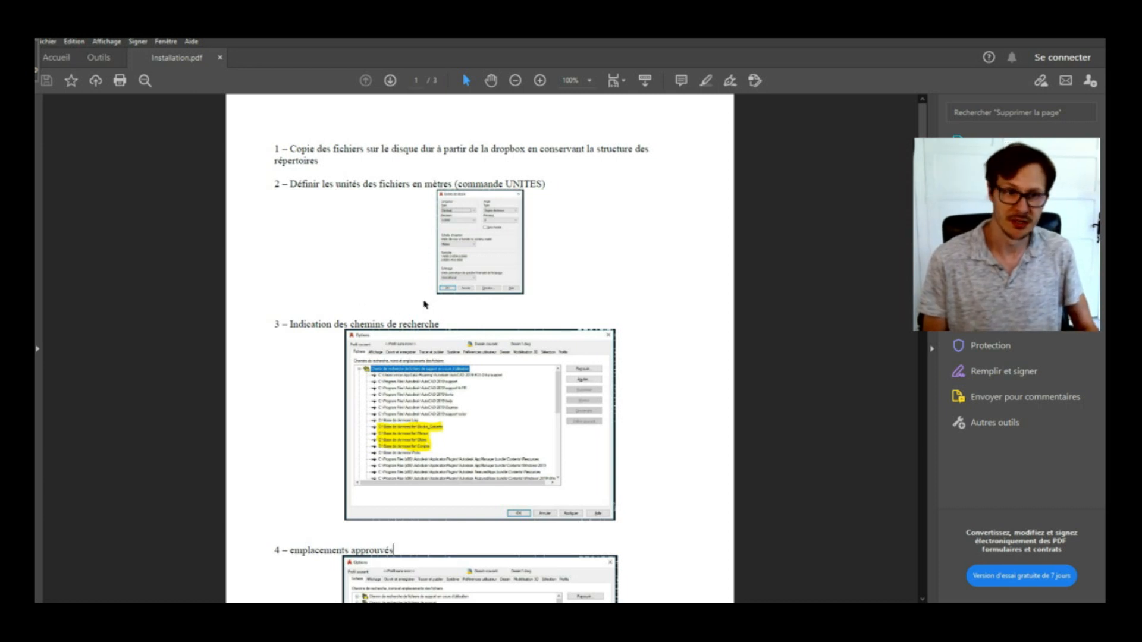
# Step: Read through the installation instructions in Installation.pdf, including loading applications at startup
pyautogui.scroll(-10, 425, 304)
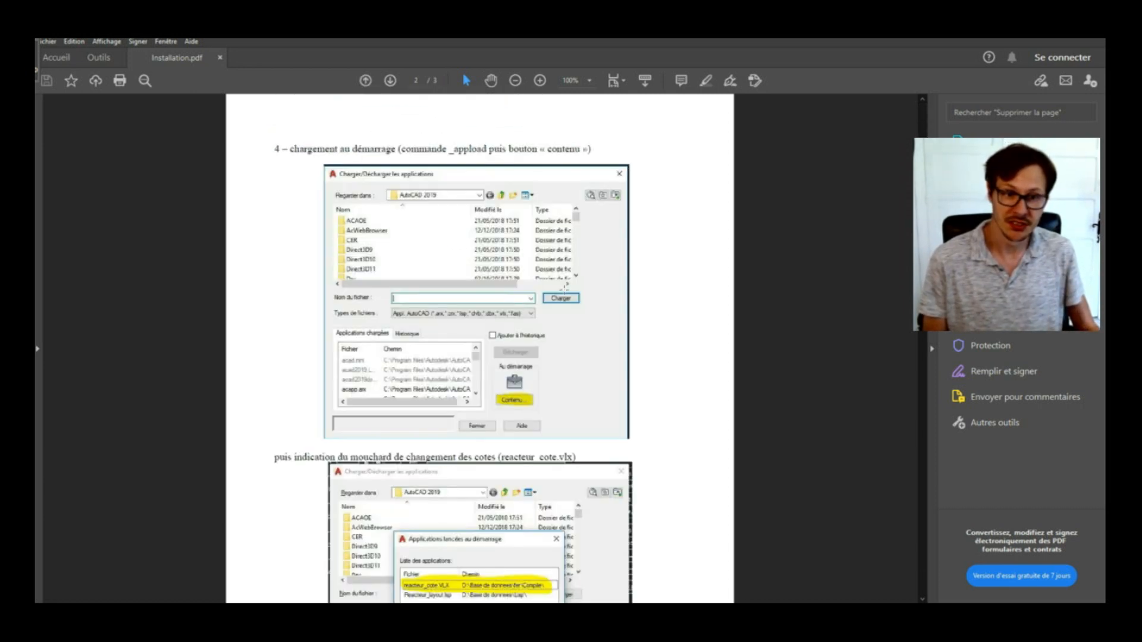
pyautogui.moveTo(922, 381); pyautogui.dragTo(933, 539)
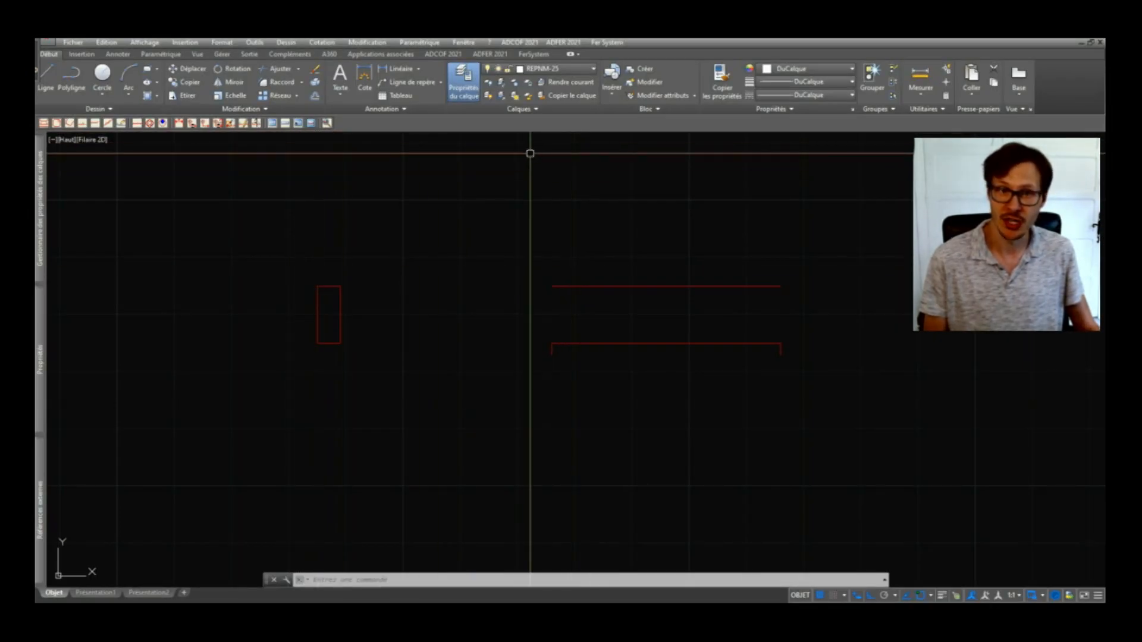
pyautogui.click(534, 54)
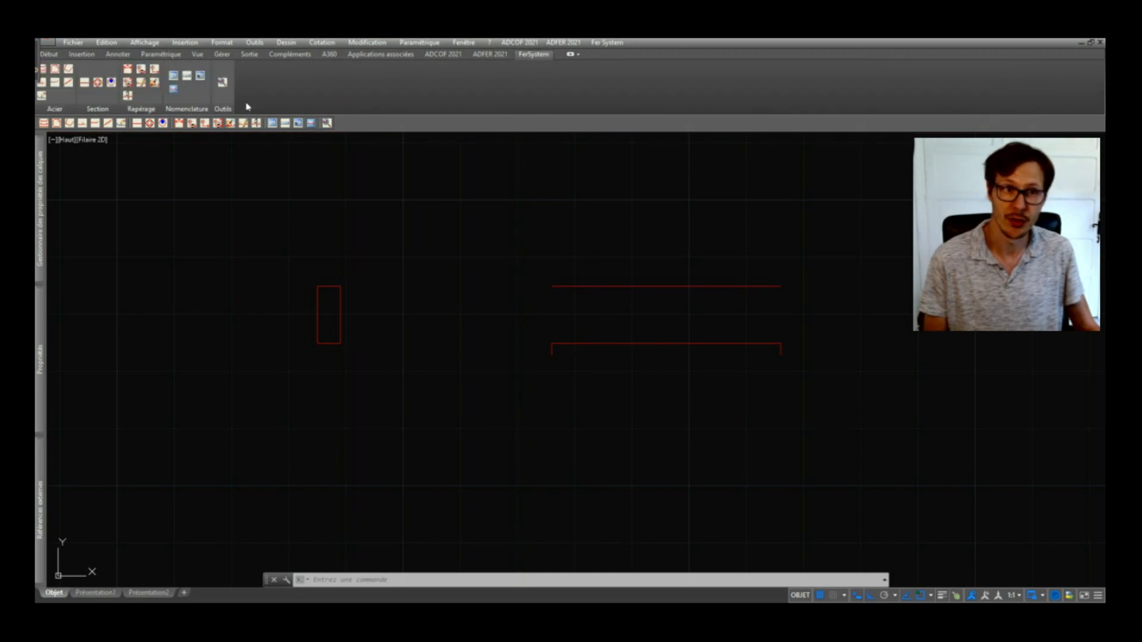
pyautogui.click(53, 57)
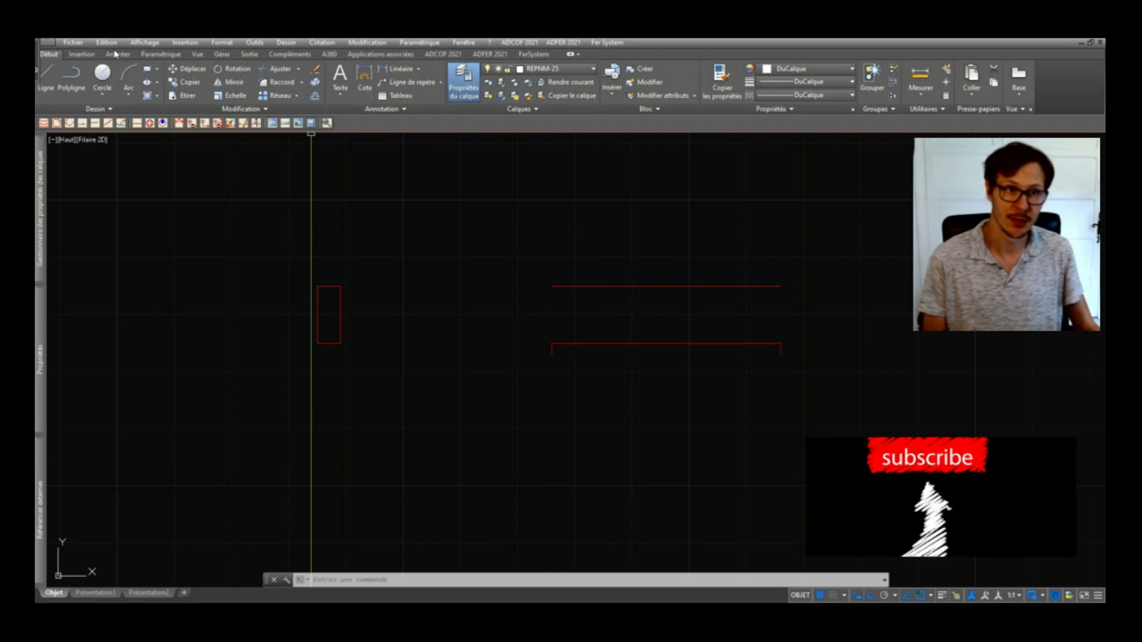
pyautogui.click(534, 55)
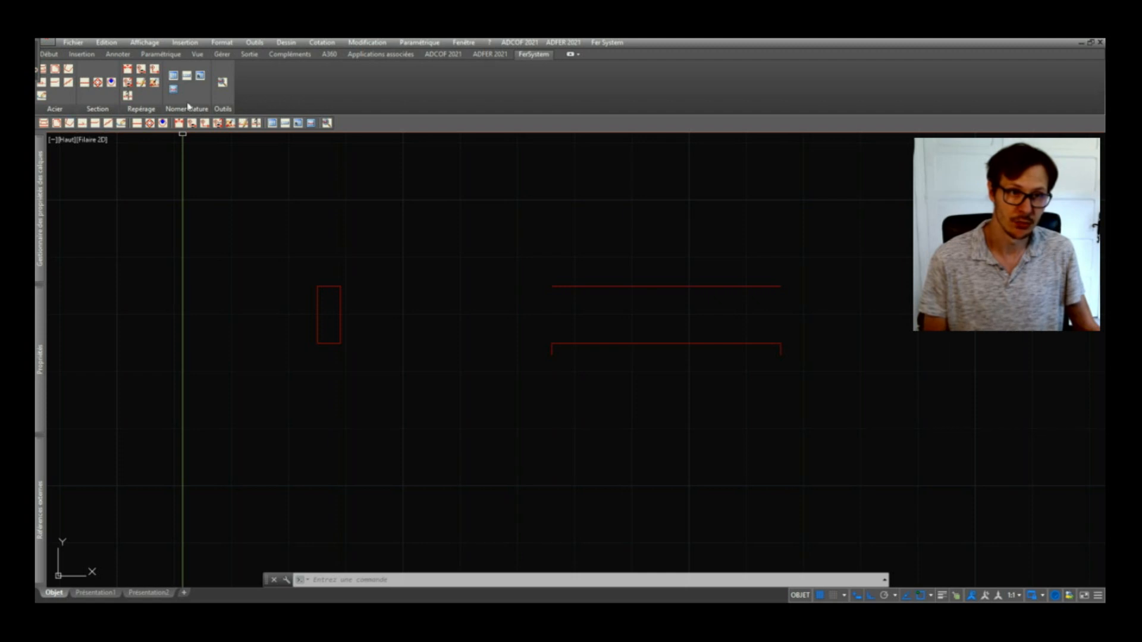
pyautogui.click(54, 55)
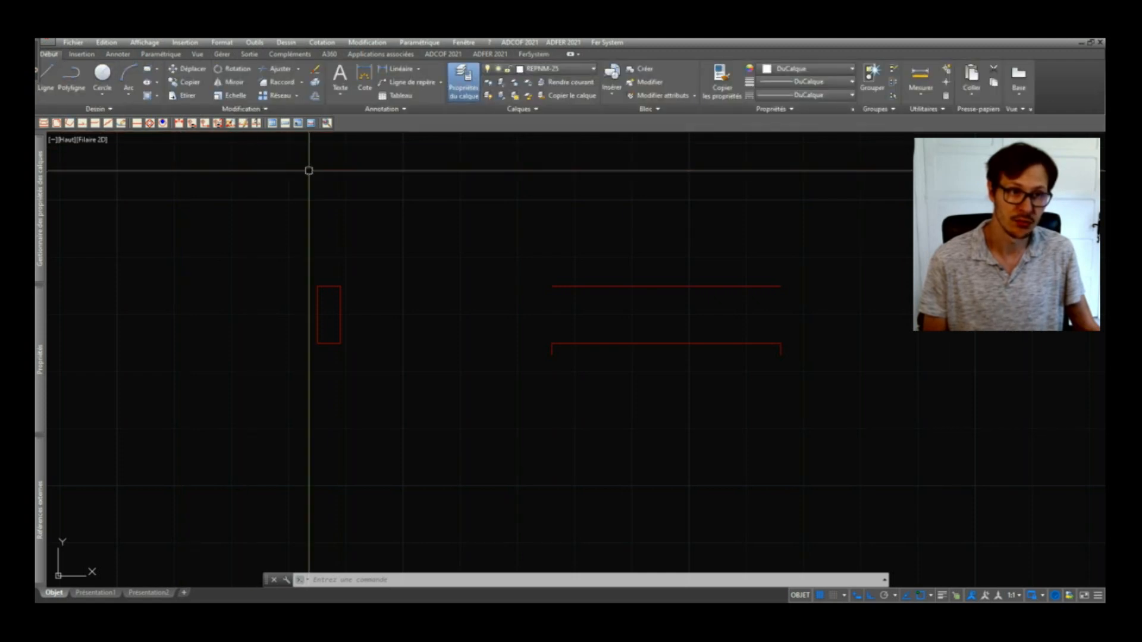
pyautogui.click(686, 235)
pyautogui.click(727, 235)
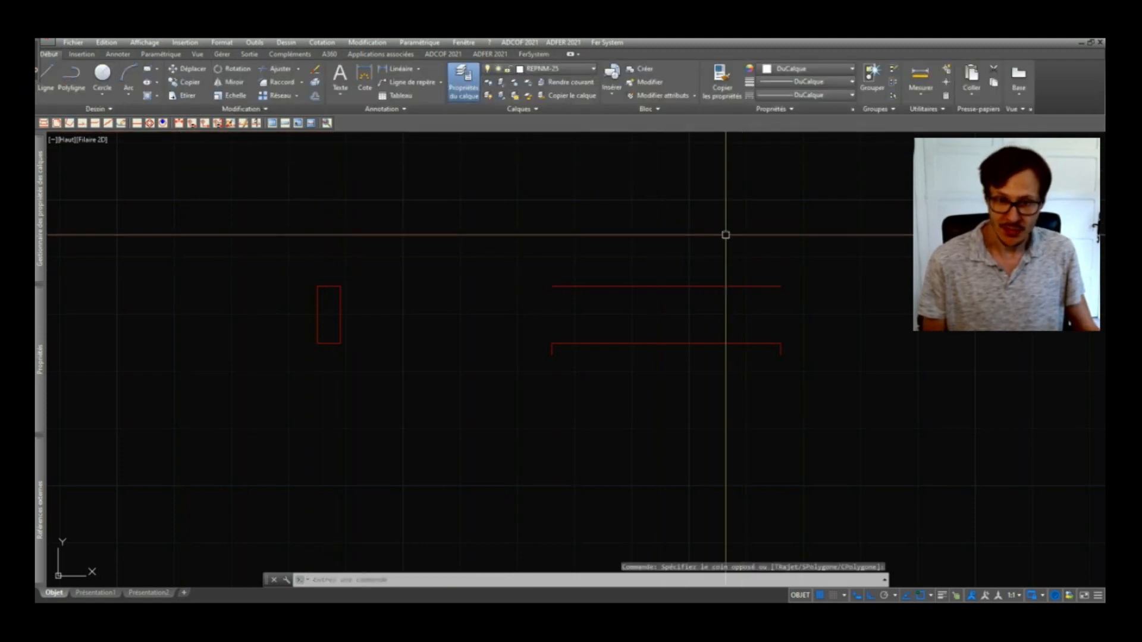
pyautogui.moveTo(658, 283); pyautogui.dragTo(673, 282, button='middle')
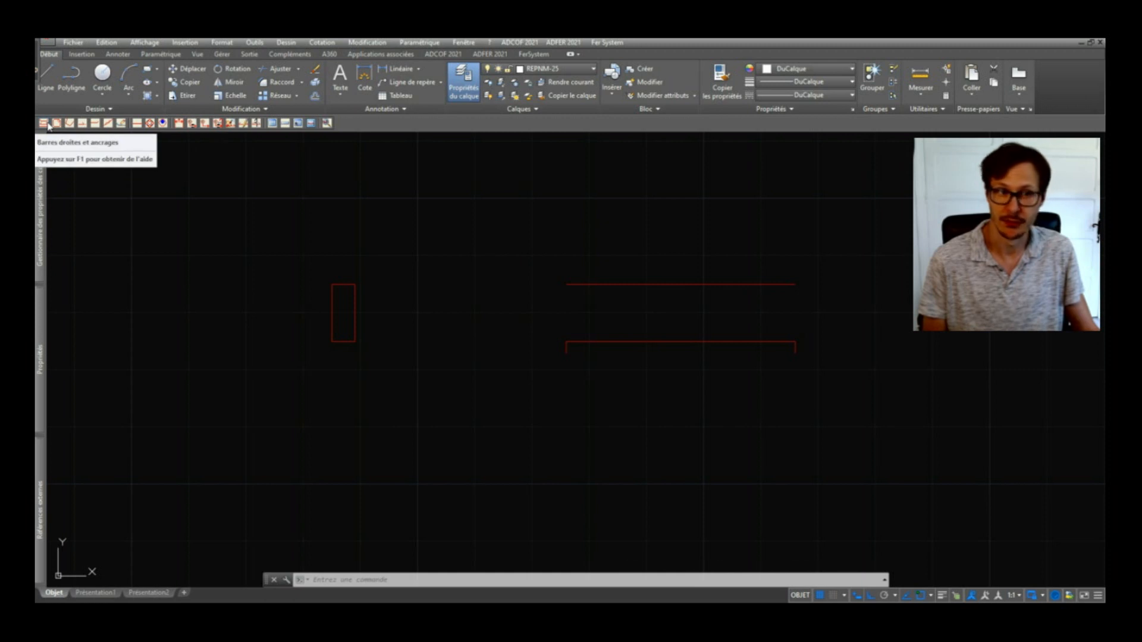
# Step: Set the standard bar generator to a double anchorage (Ancrage Double) with 135° hooks
pyautogui.click(47, 123)
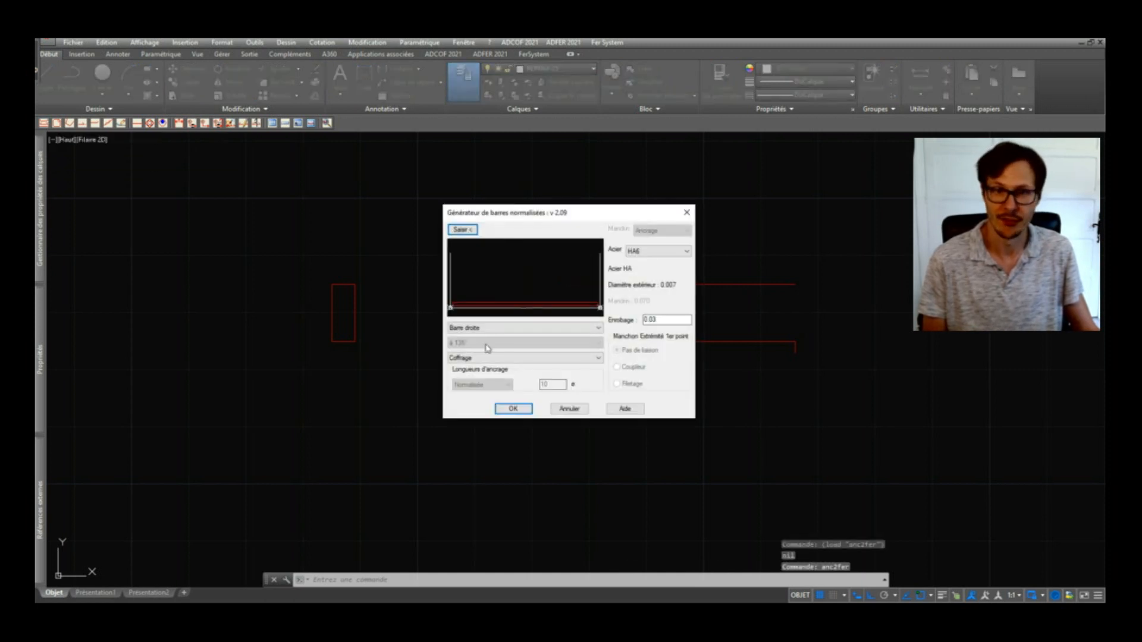
pyautogui.click(485, 327)
pyautogui.click(486, 351)
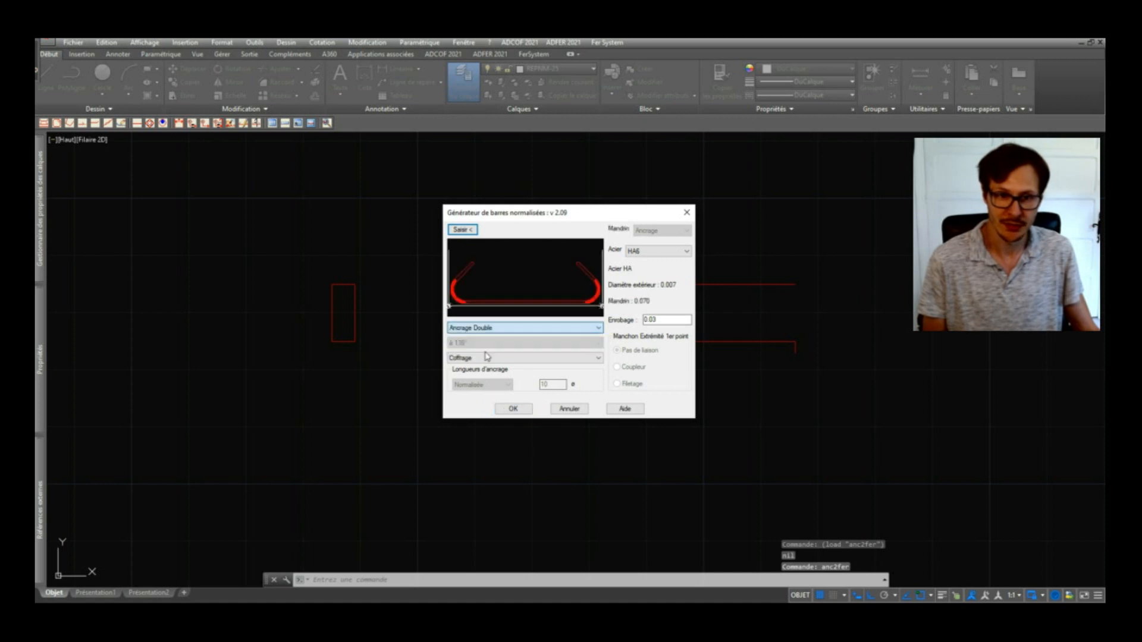
pyautogui.click(480, 343)
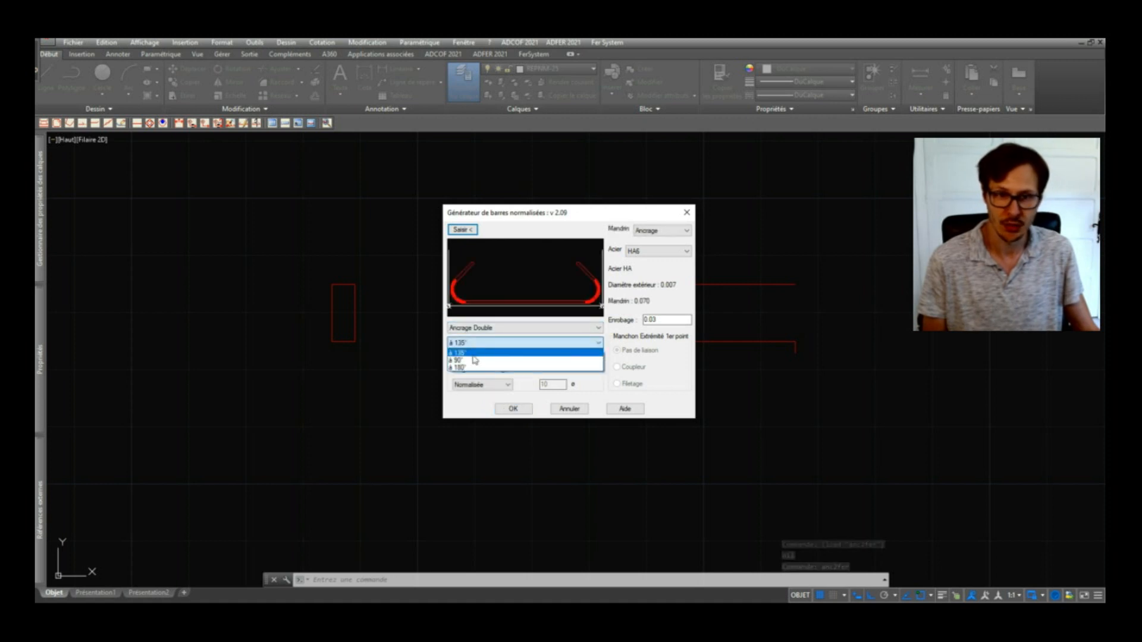
pyautogui.click(475, 360)
pyautogui.click(473, 345)
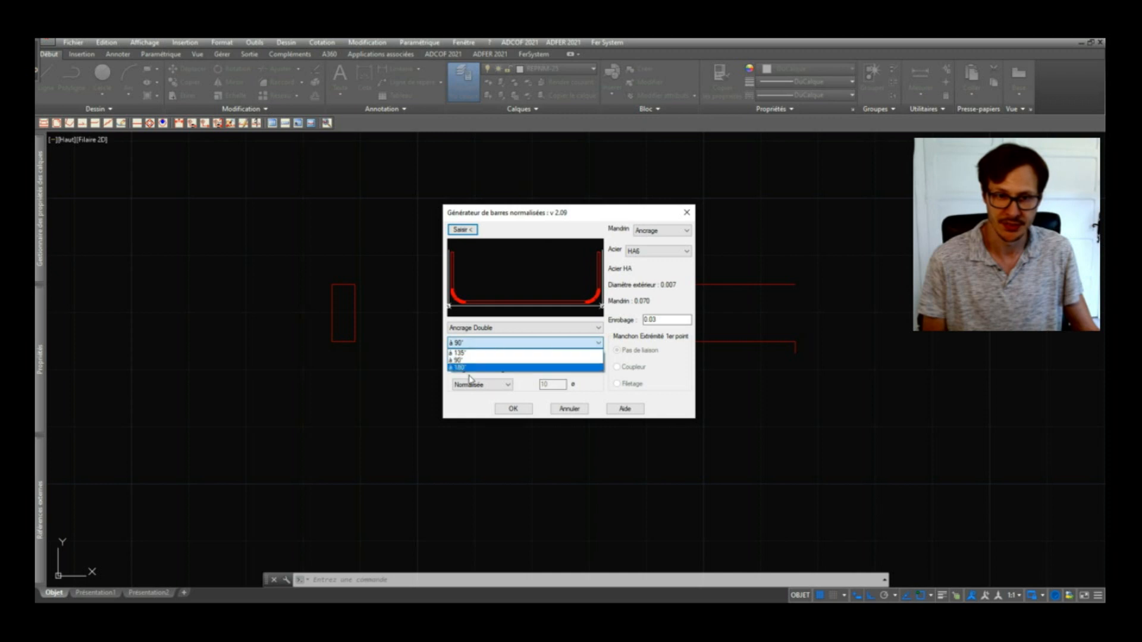
pyautogui.click(471, 369)
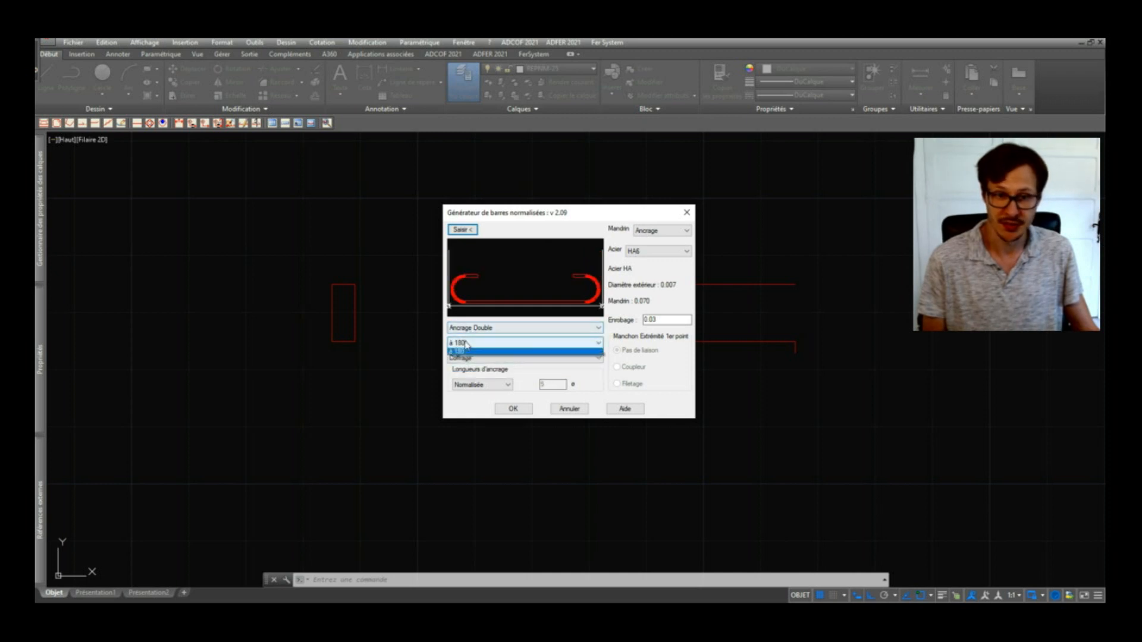
pyautogui.click(469, 352)
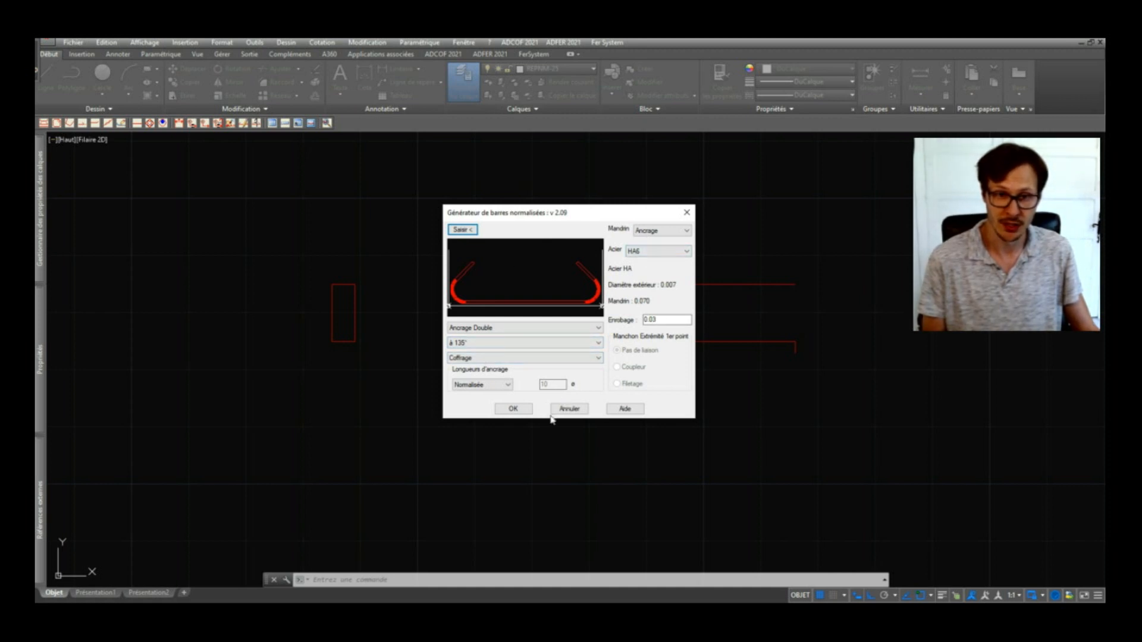
# Step: Generate the HA6 hooked bar along the full lower edge of the beam elevation, on its inner side
pyautogui.click(514, 409)
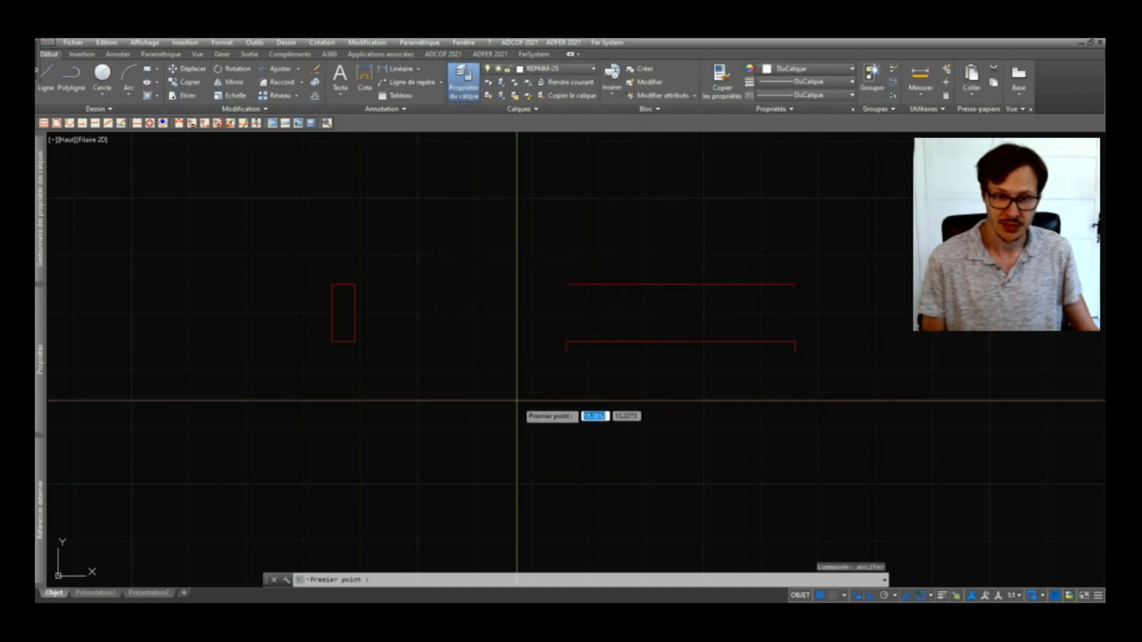
pyautogui.click(577, 340)
pyautogui.click(795, 341)
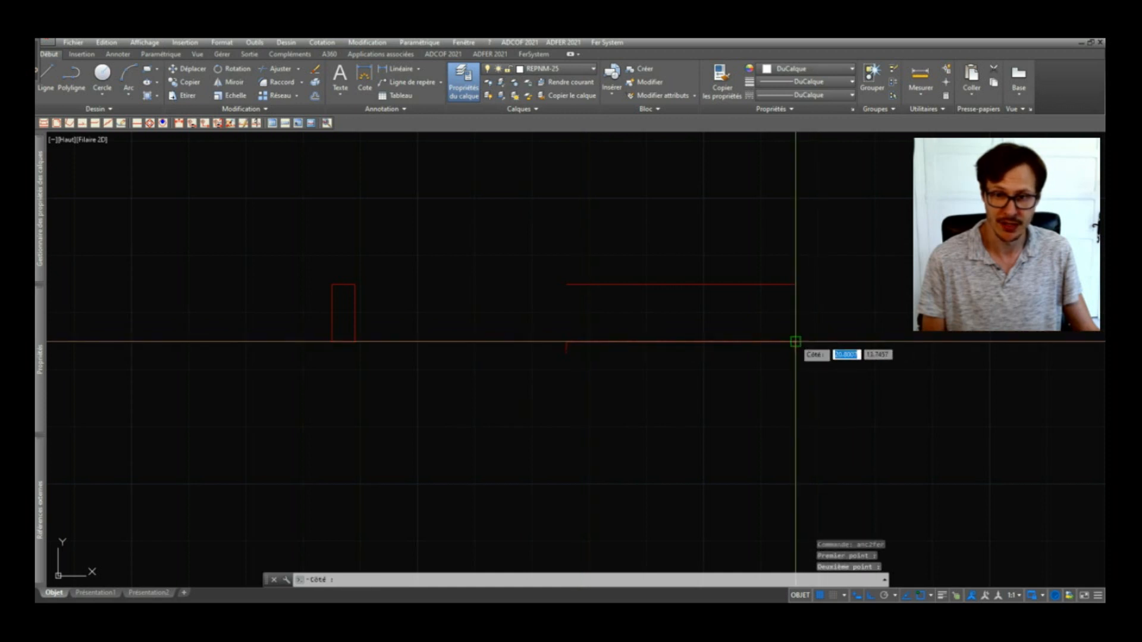
pyautogui.click(671, 309)
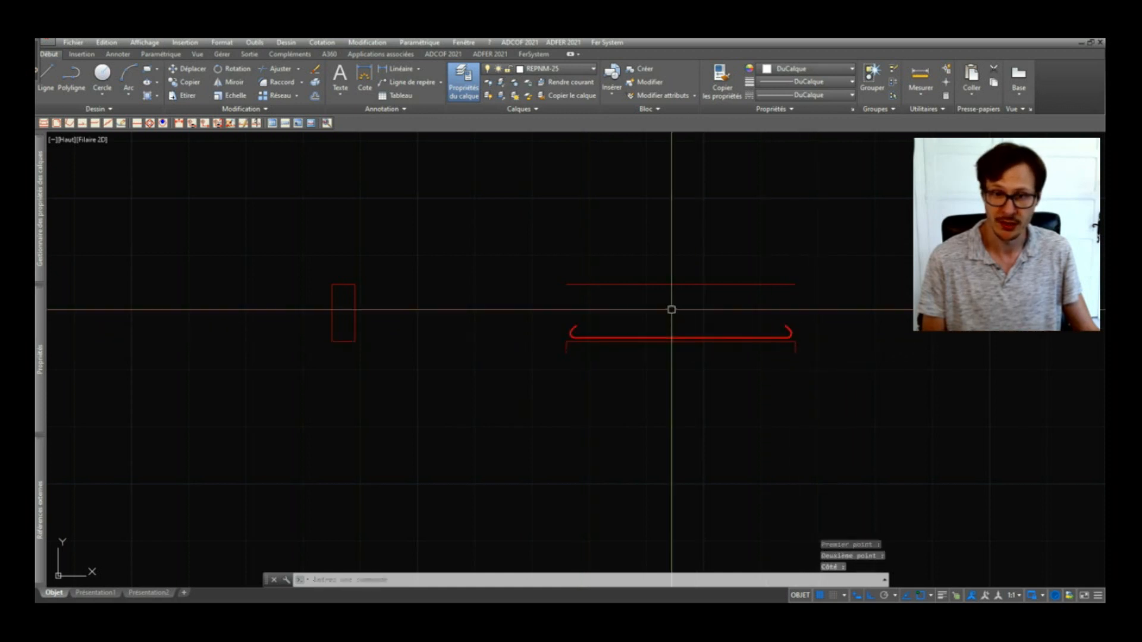
# Step: Modify the lower hooked bar to HA12 with an Ancrage mandrel and Crochet type, keeping the Extérieur side
pyautogui.scroll(3, 642, 357)
pyautogui.scroll(-2, 478, 368)
pyautogui.click(479, 367)
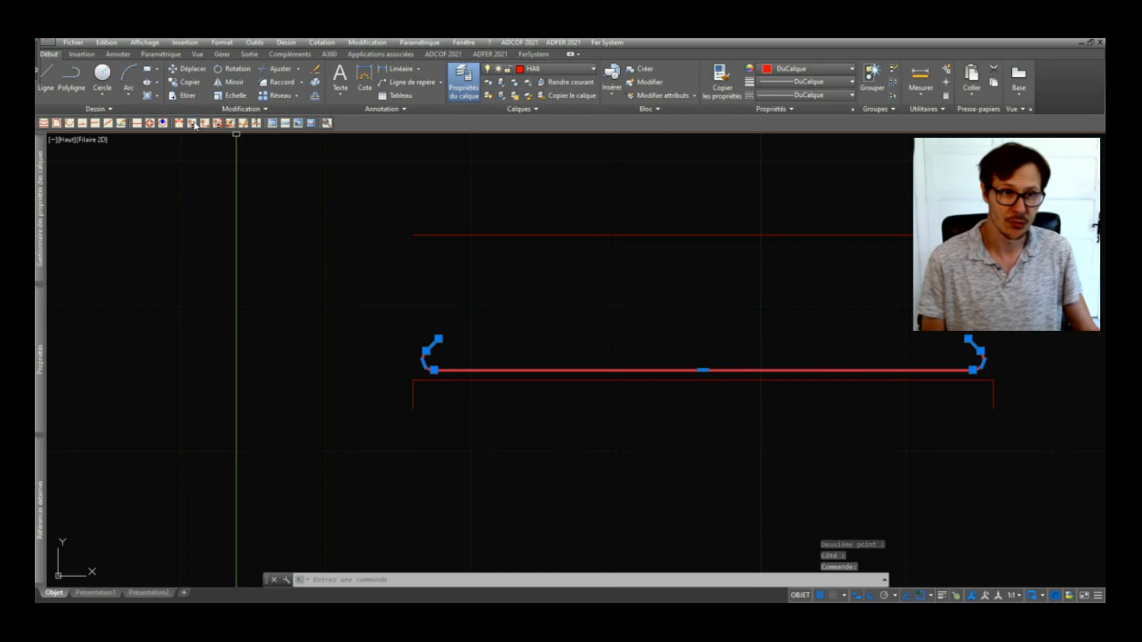
pyautogui.click(120, 123)
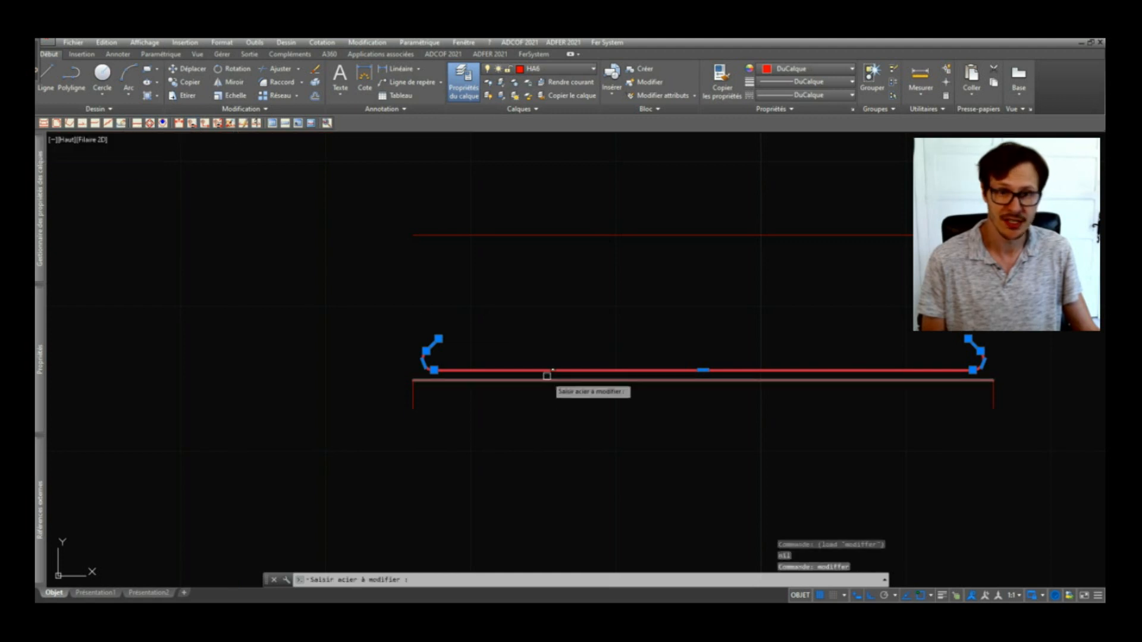
pyautogui.click(547, 372)
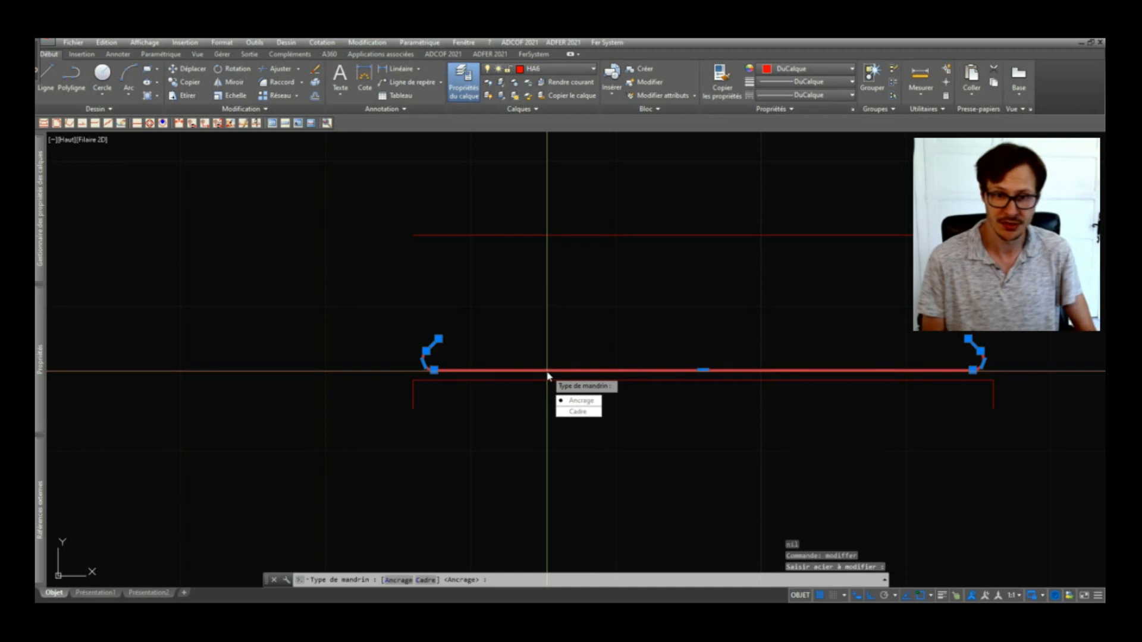
pyautogui.press('Return')
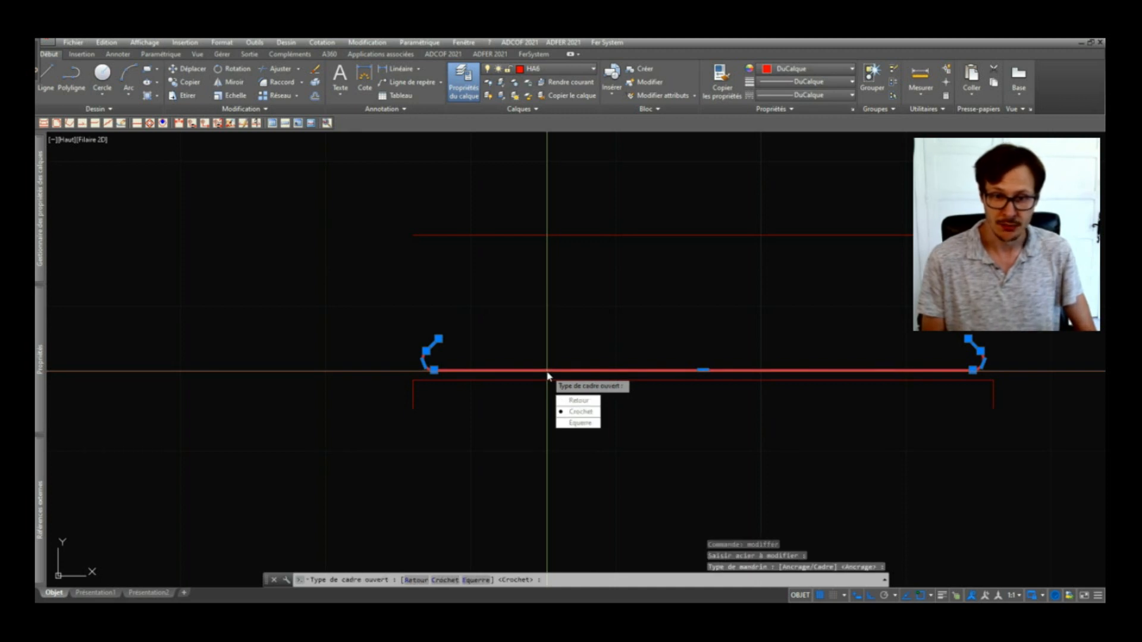
pyautogui.press('Return')
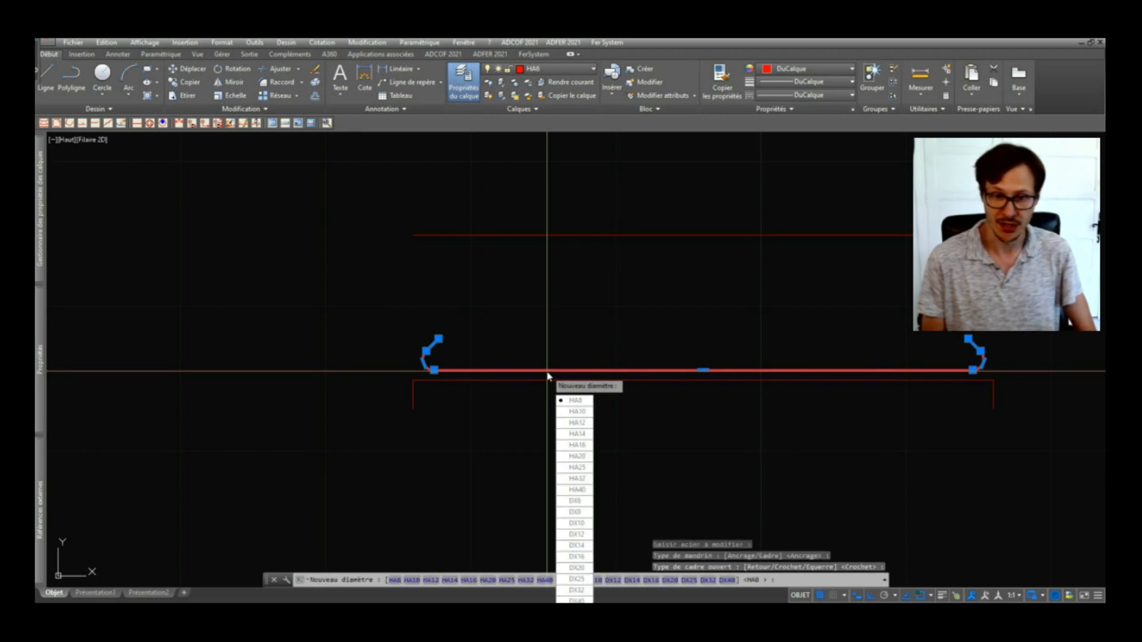
pyautogui.click(582, 424)
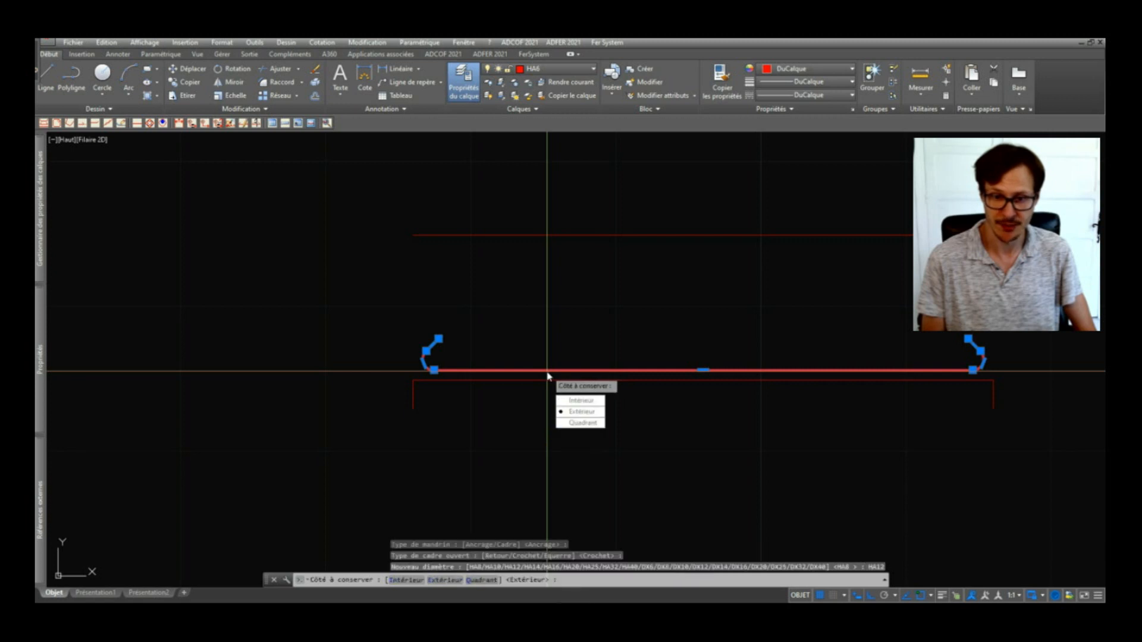
pyautogui.click(591, 416)
pyautogui.scroll(-4, 456, 320)
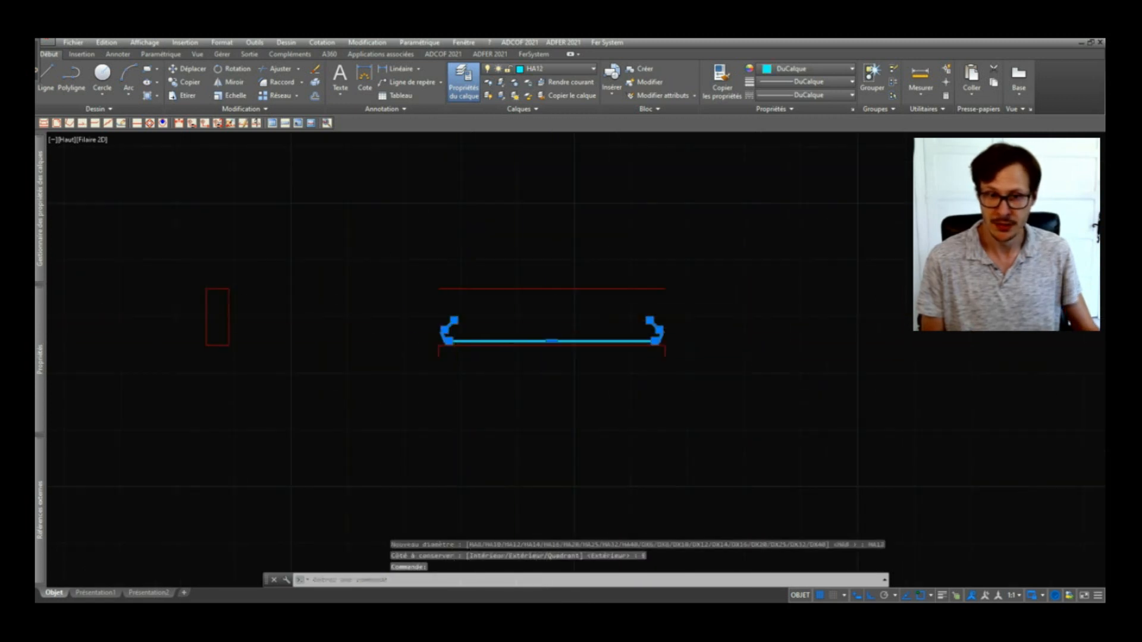
pyautogui.scroll(4, 511, 344)
pyautogui.press('Escape')
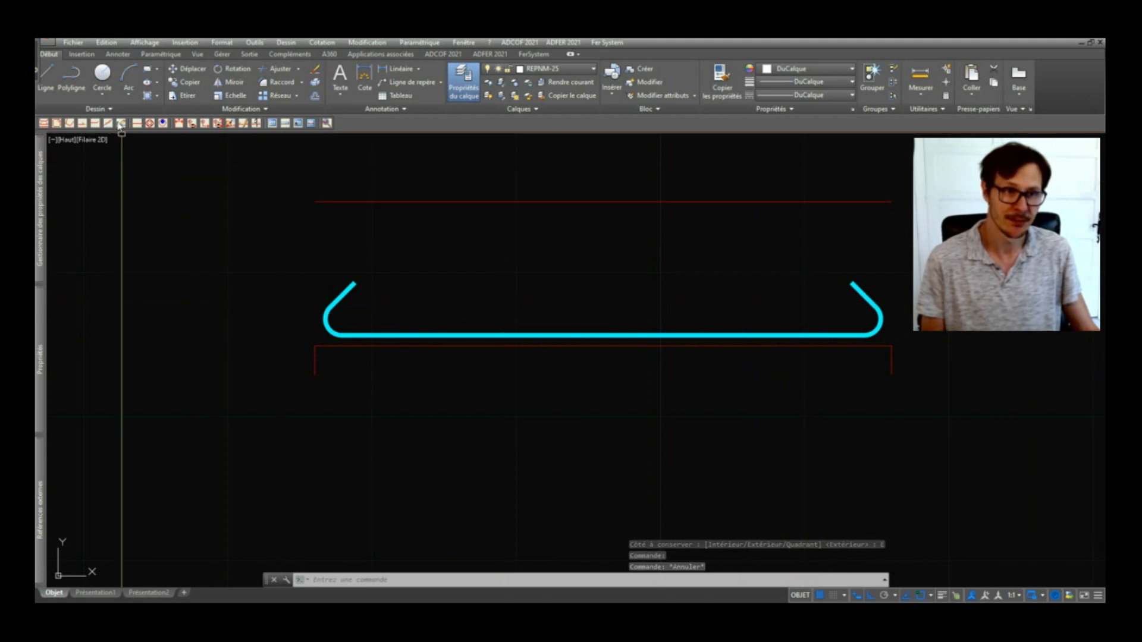
# Step: Configure the standard bar generator for an HA10 double-anchorage bar with 90° ends
pyautogui.click(60, 125)
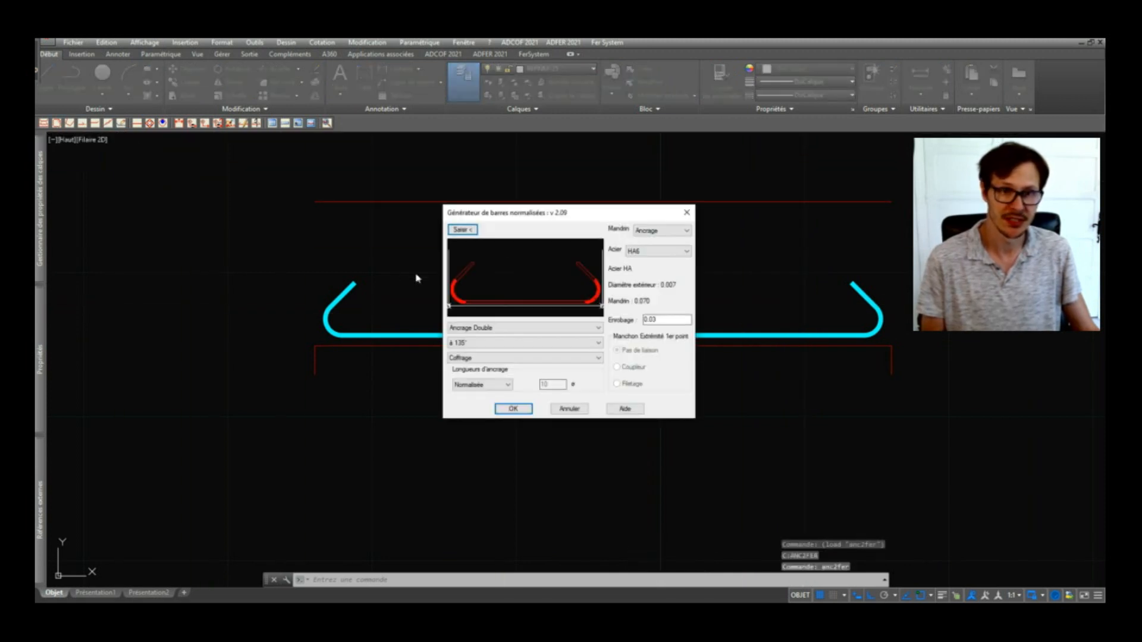
pyautogui.click(476, 343)
pyautogui.click(474, 360)
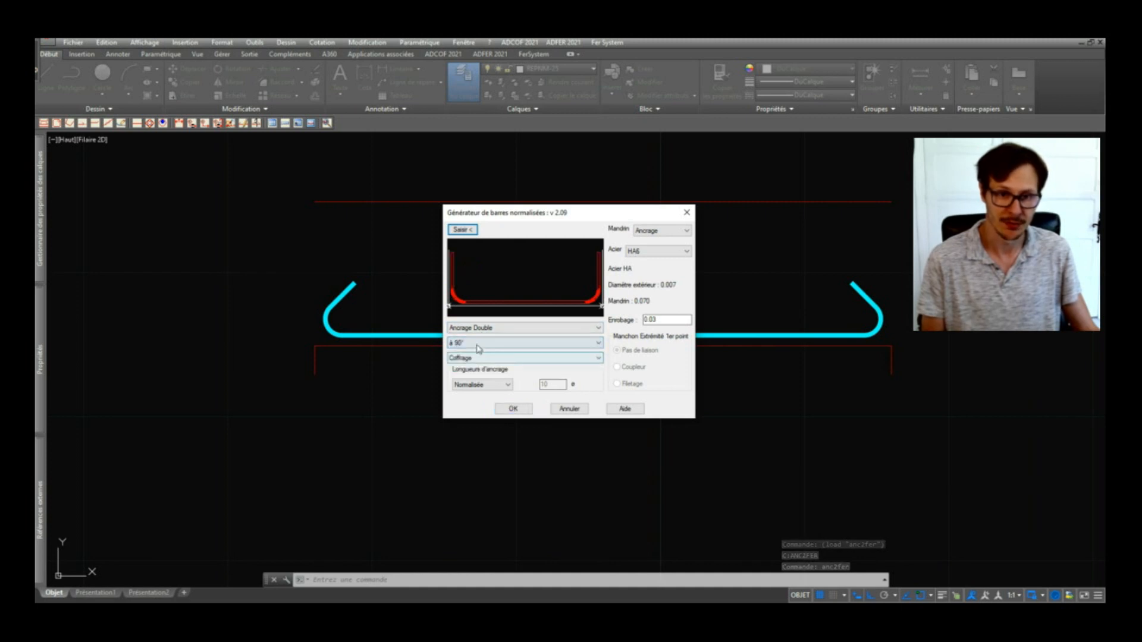
pyautogui.click(659, 251)
pyautogui.click(651, 286)
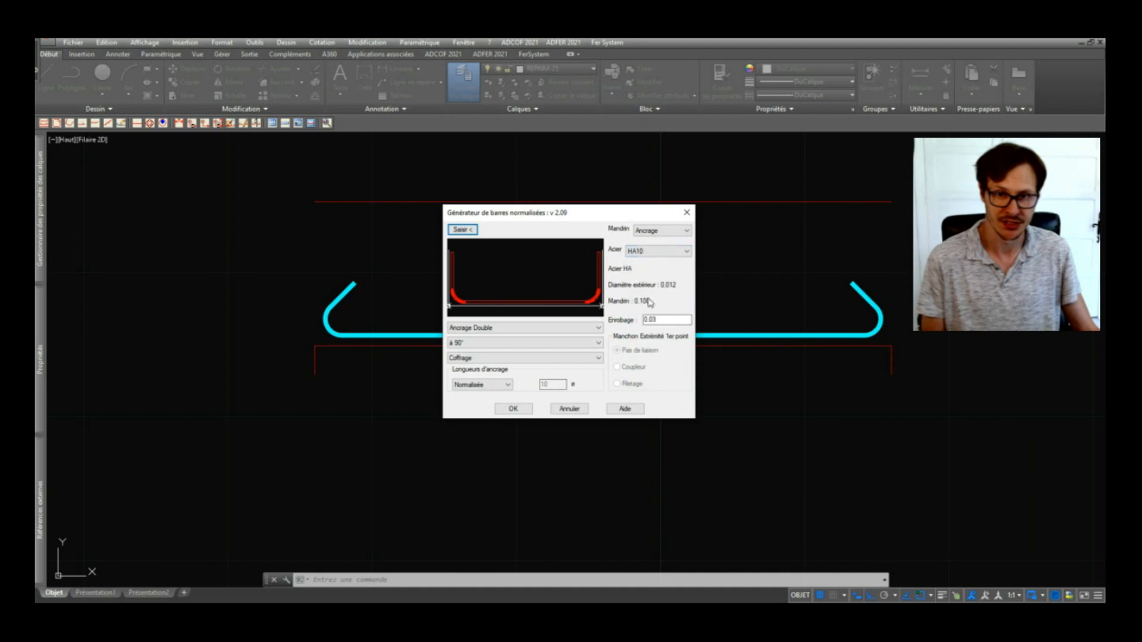
# Step: Generate the HA10 bar along the beam's upper edge, with its ends bent down into the beam
pyautogui.click(521, 411)
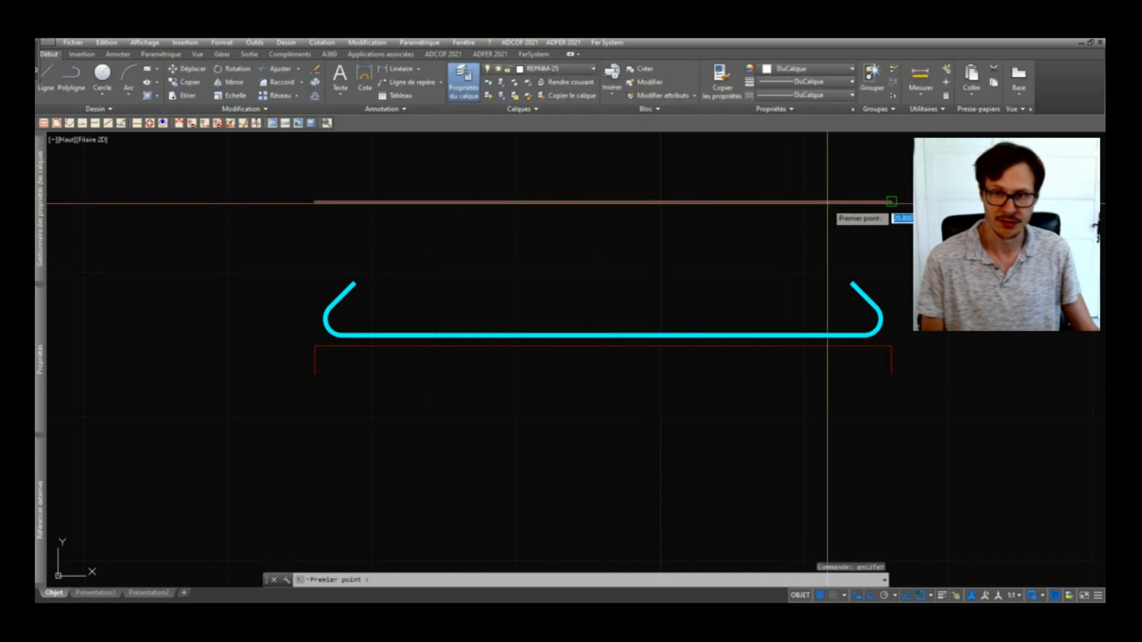
pyautogui.click(890, 202)
pyautogui.click(371, 202)
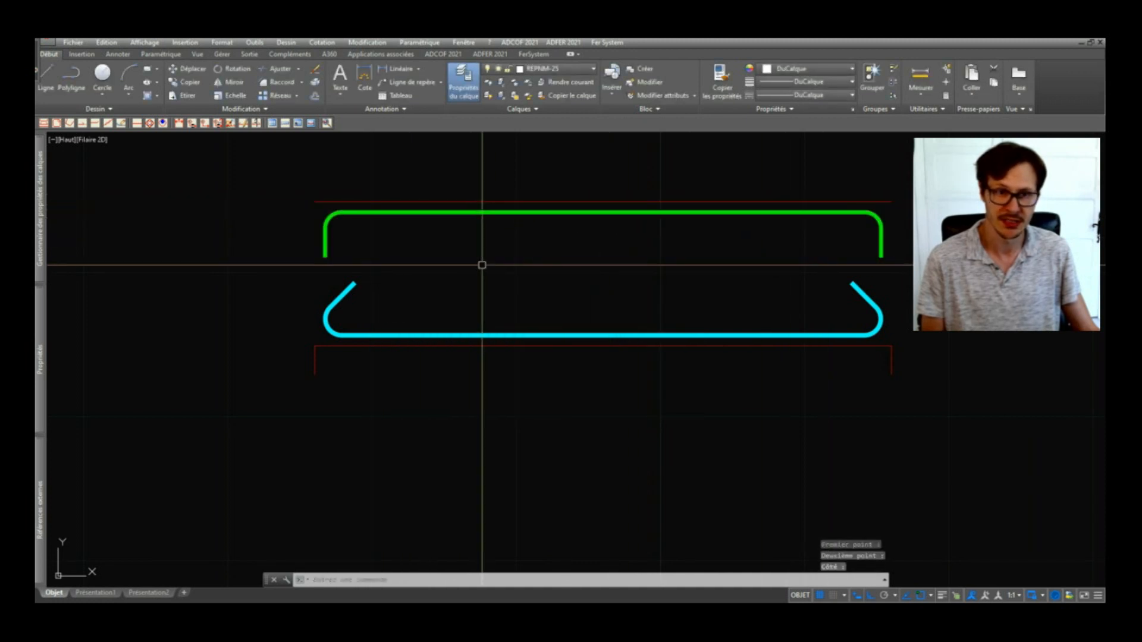
pyautogui.click(334, 230)
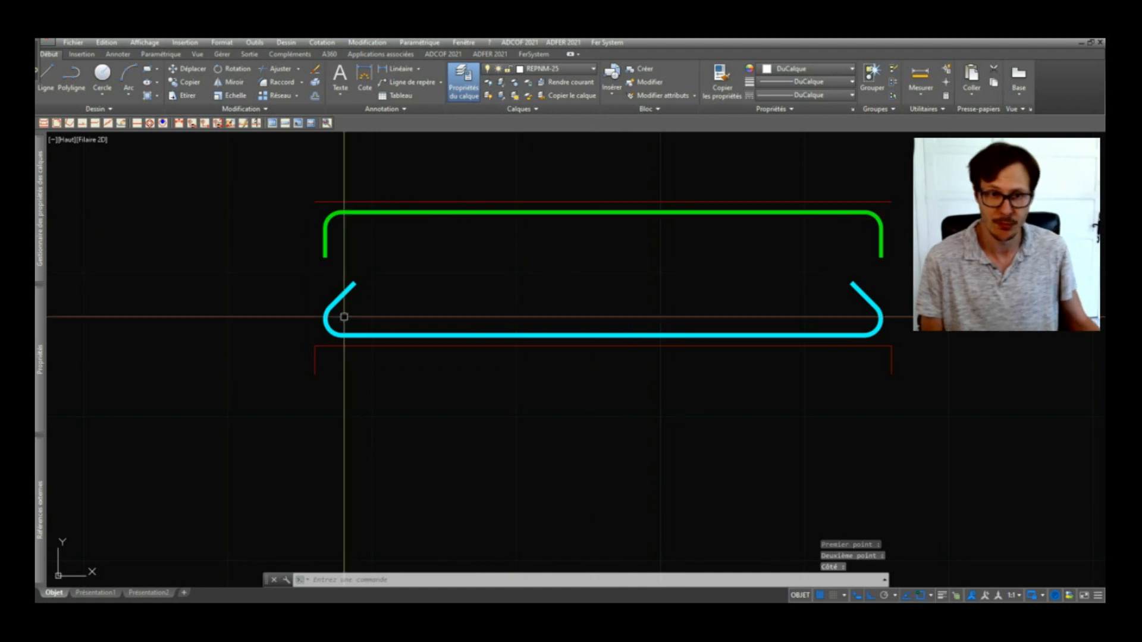
# Step: Try to stretch the left ends of both longitudinal bars outward by 13
pyautogui.scroll(3, 352, 301)
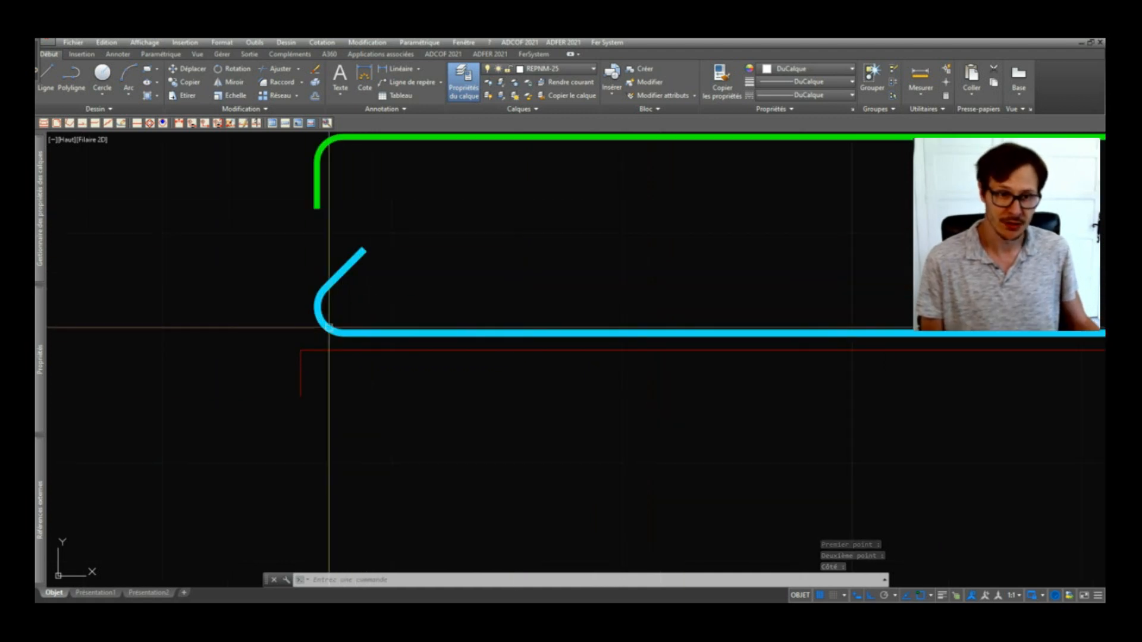
pyautogui.scroll(-3, 327, 324)
pyautogui.write('e')
pyautogui.scroll(2, 383, 201)
pyautogui.write('t')
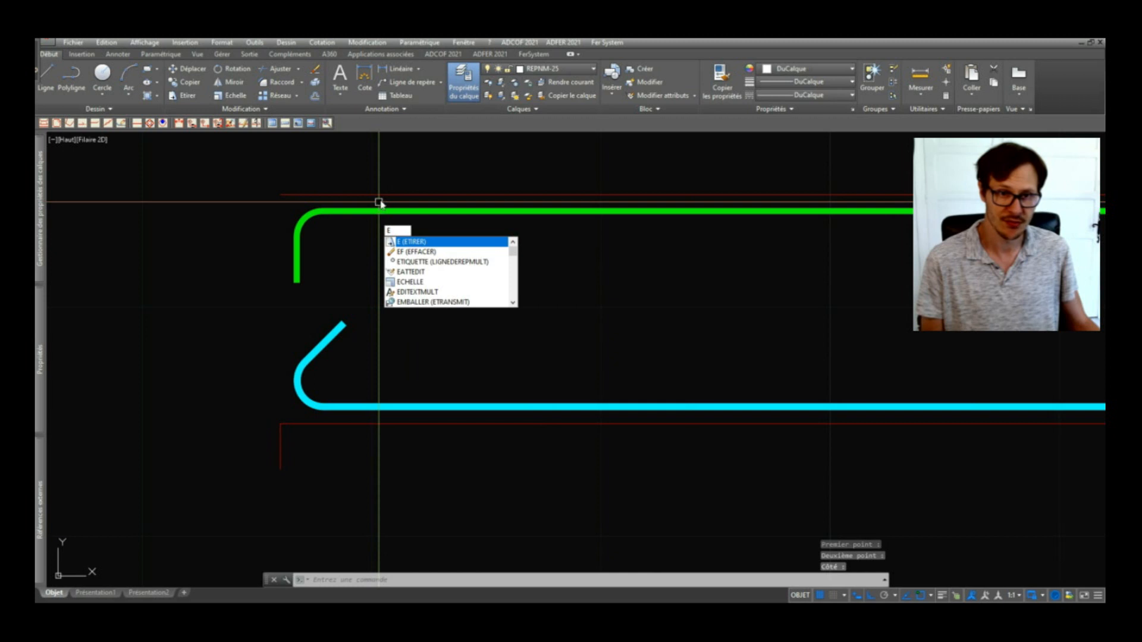
pyautogui.press('Return')
pyautogui.click(382, 200)
pyautogui.click(226, 413)
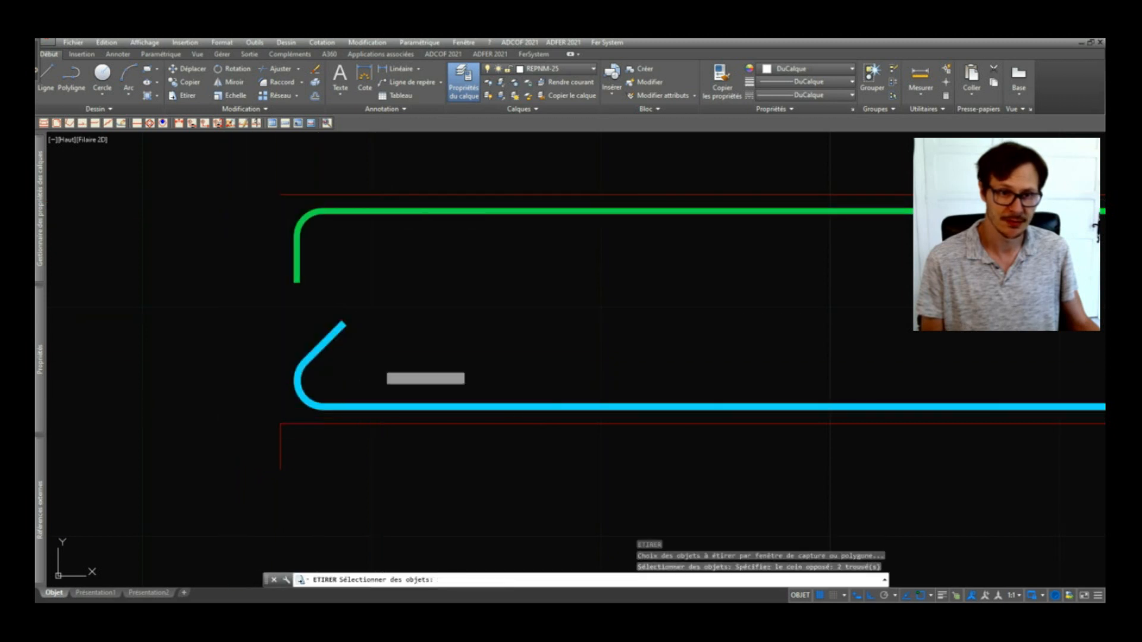
pyautogui.press('Return')
pyautogui.click(594, 289)
pyautogui.write('11')
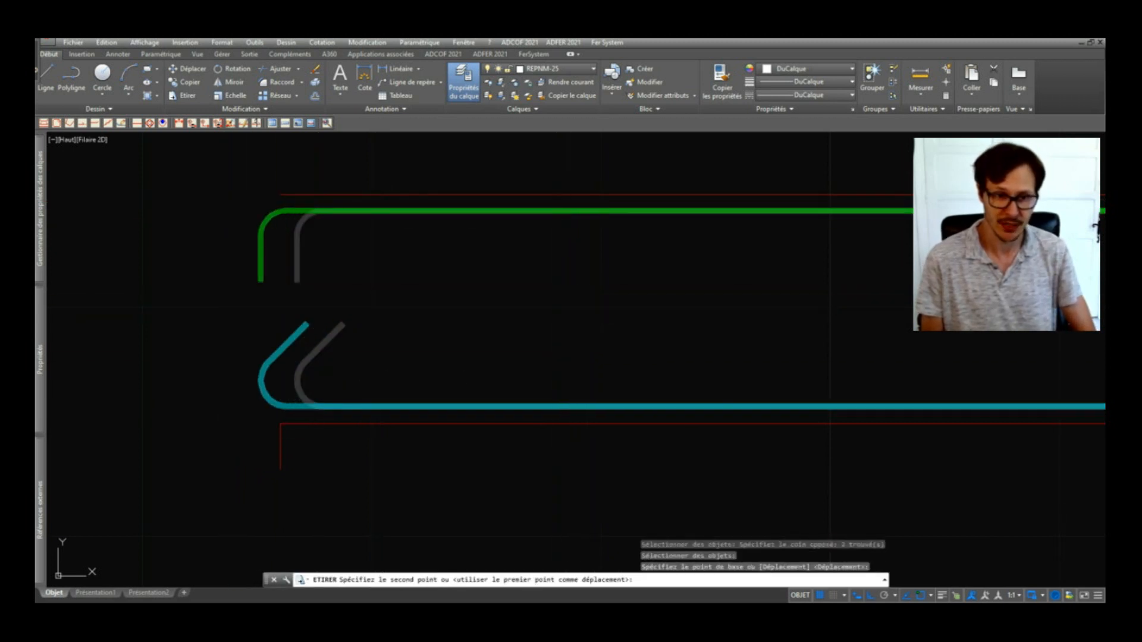
pyautogui.press('Return')
pyautogui.scroll(5, 402, 295)
pyautogui.hotkey('ctrl', 'z')
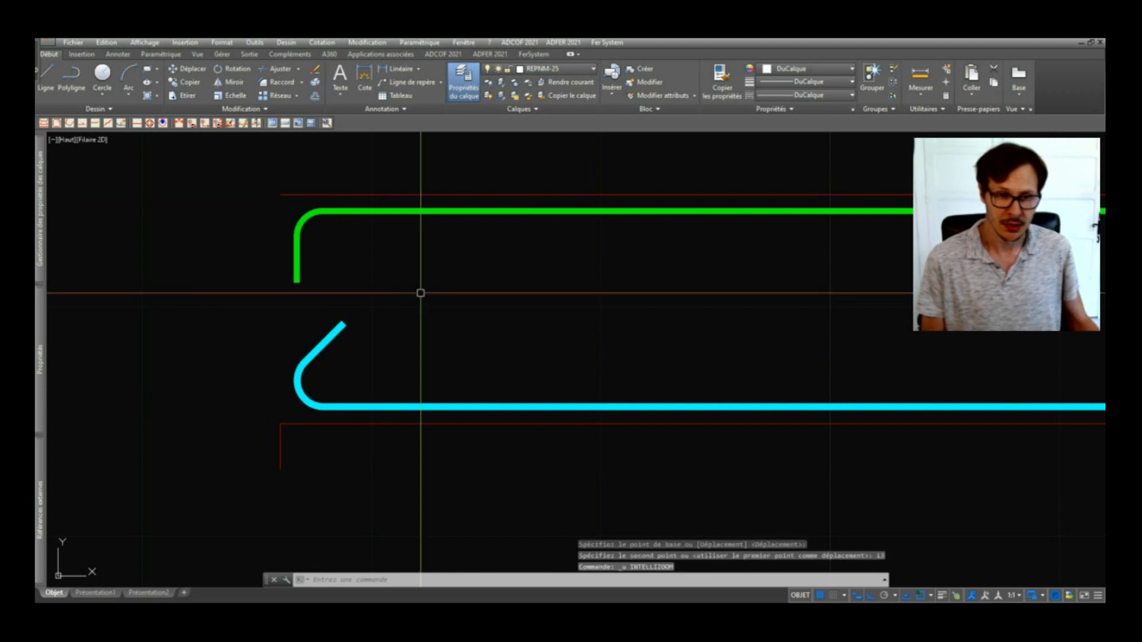
# Step: Stretch the left ends of both longitudinal bars outward by .13, past the beam's left edge
pyautogui.write('t')
pyautogui.press('Return')
pyautogui.click(402, 201)
pyautogui.click(220, 424)
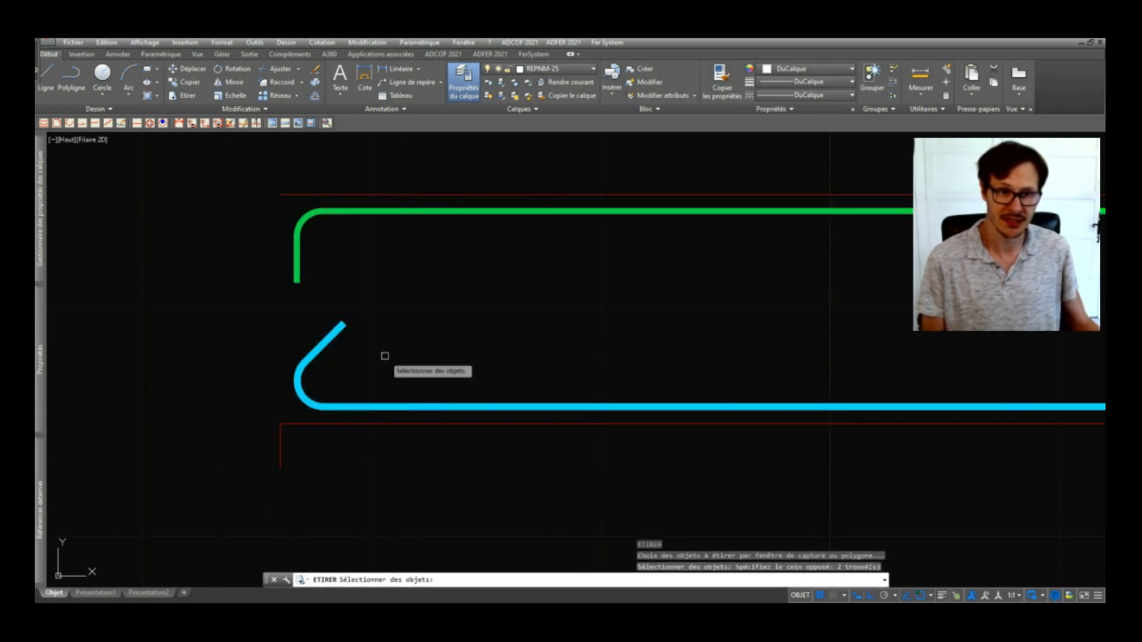
pyautogui.press('Return')
pyautogui.click(556, 293)
pyautogui.click(520, 293)
pyautogui.scroll(-5, 520, 301)
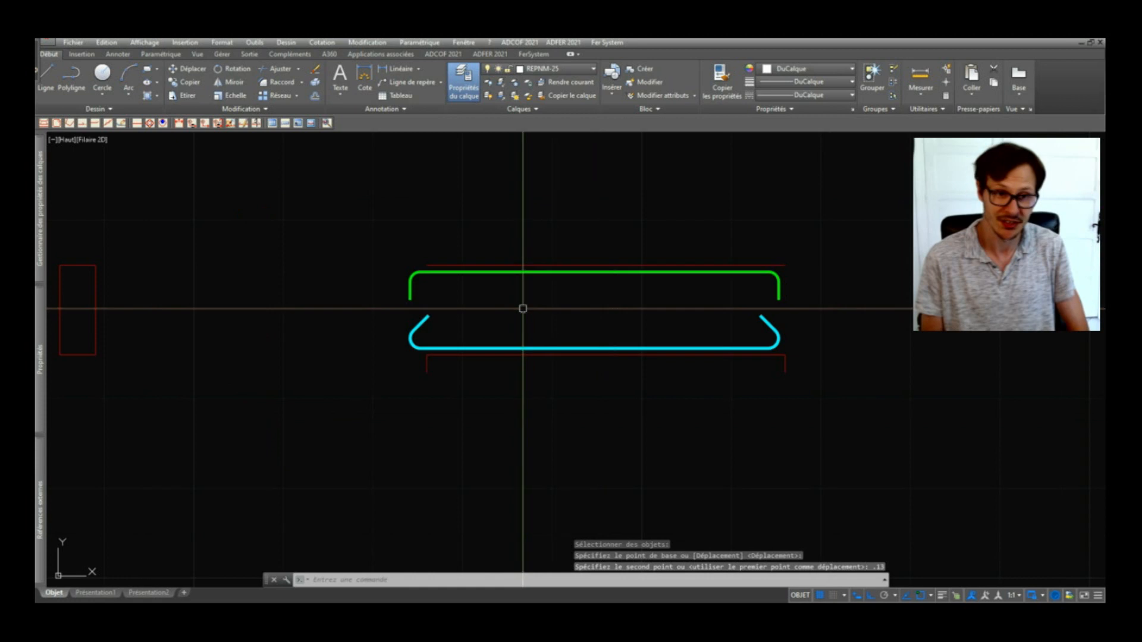
# Step: Stretch the right ends of both longitudinal bars outward by .13, past the beam's right edge
pyautogui.scroll(4, 839, 293)
pyautogui.press('Return')
pyautogui.click(710, 229)
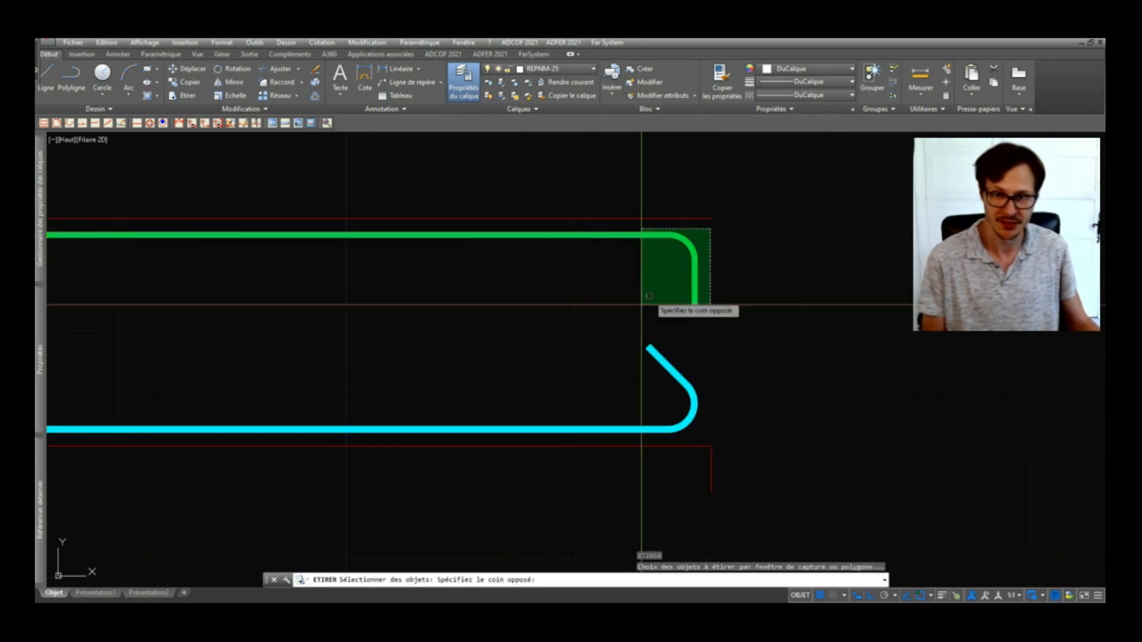
pyautogui.click(583, 426)
pyautogui.press('Return')
pyautogui.click(538, 344)
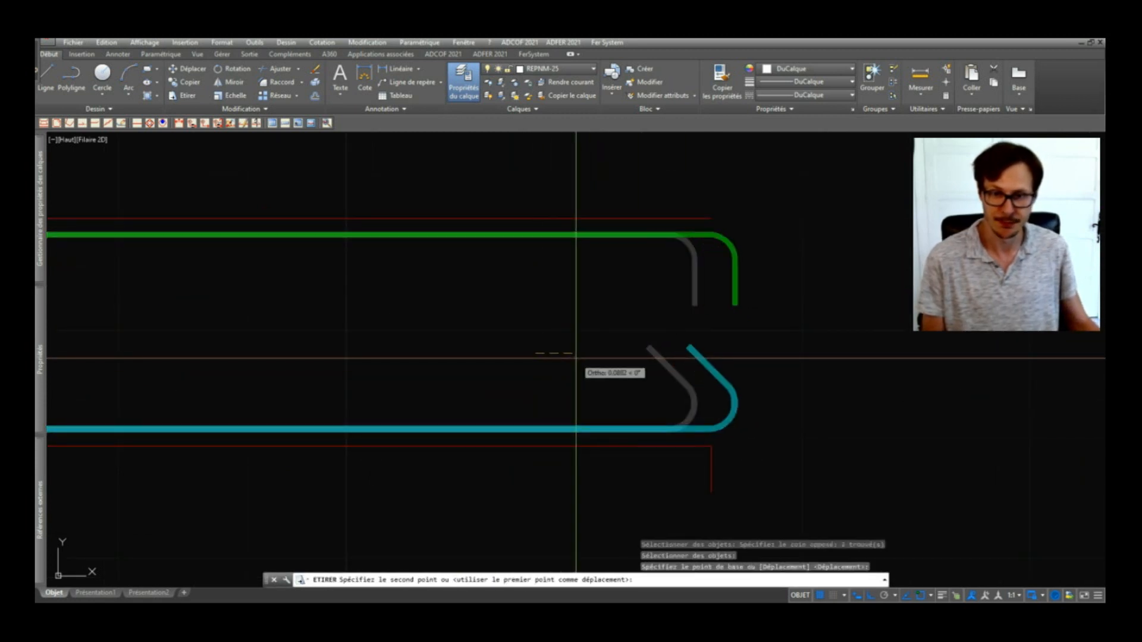
pyautogui.write('13')
pyautogui.press('Return')
pyautogui.scroll(-3, 617, 345)
pyautogui.scroll(4, 765, 345)
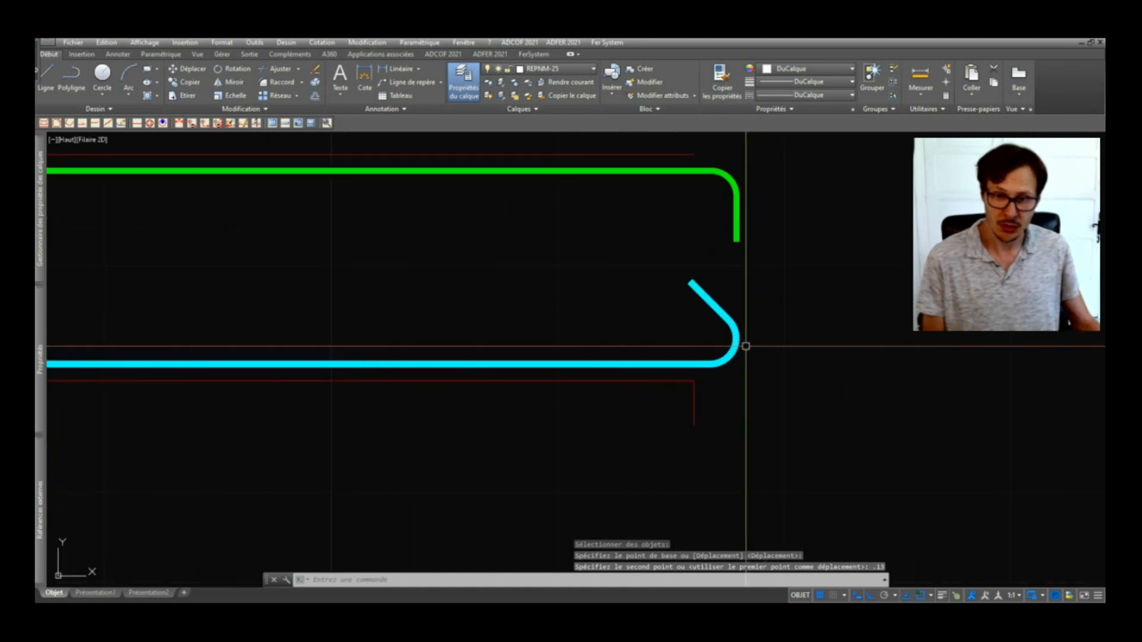
pyautogui.write('COT')
pyautogui.press('Return')
pyautogui.click(738, 339)
pyautogui.click(694, 381)
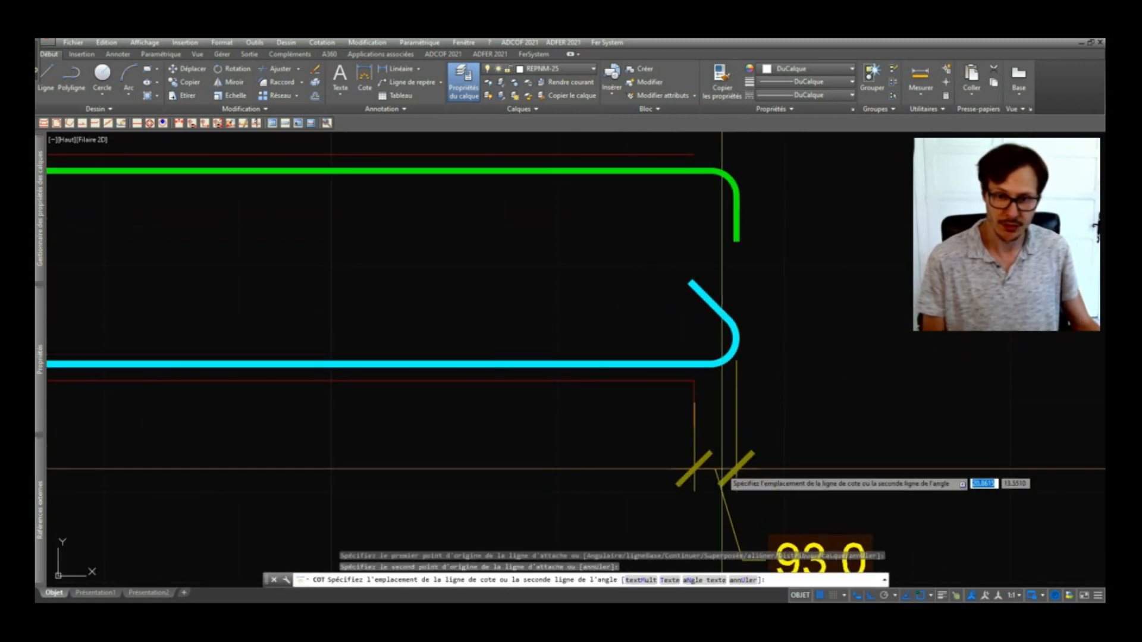
pyautogui.scroll(-4, 733, 383)
pyautogui.scroll(2, 727, 401)
pyautogui.scroll(4, 727, 397)
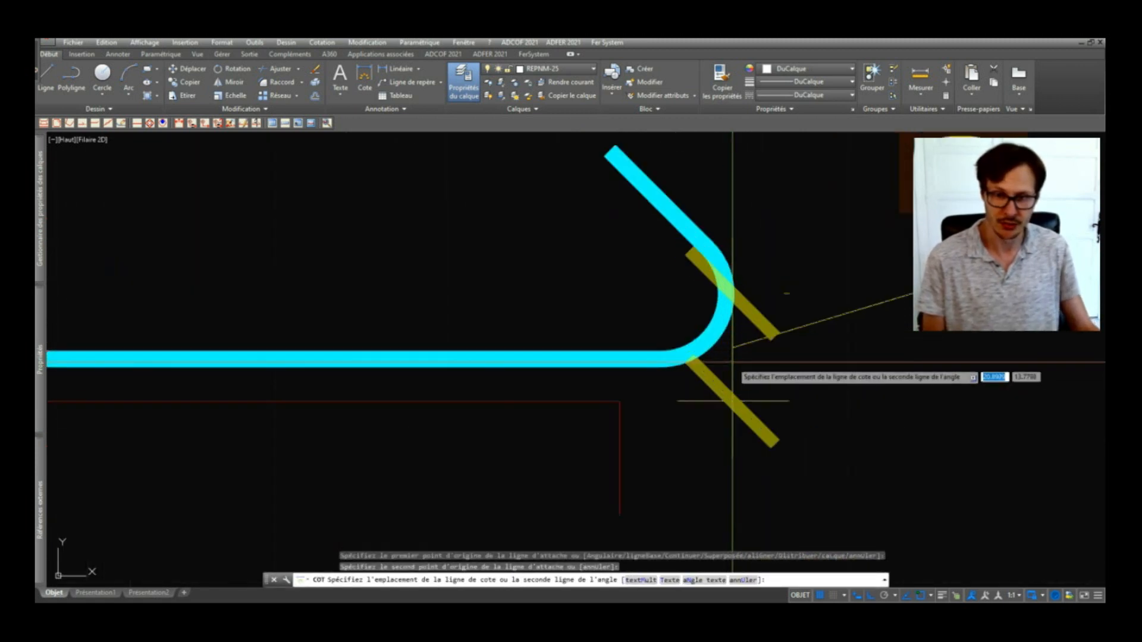
pyautogui.press('Escape')
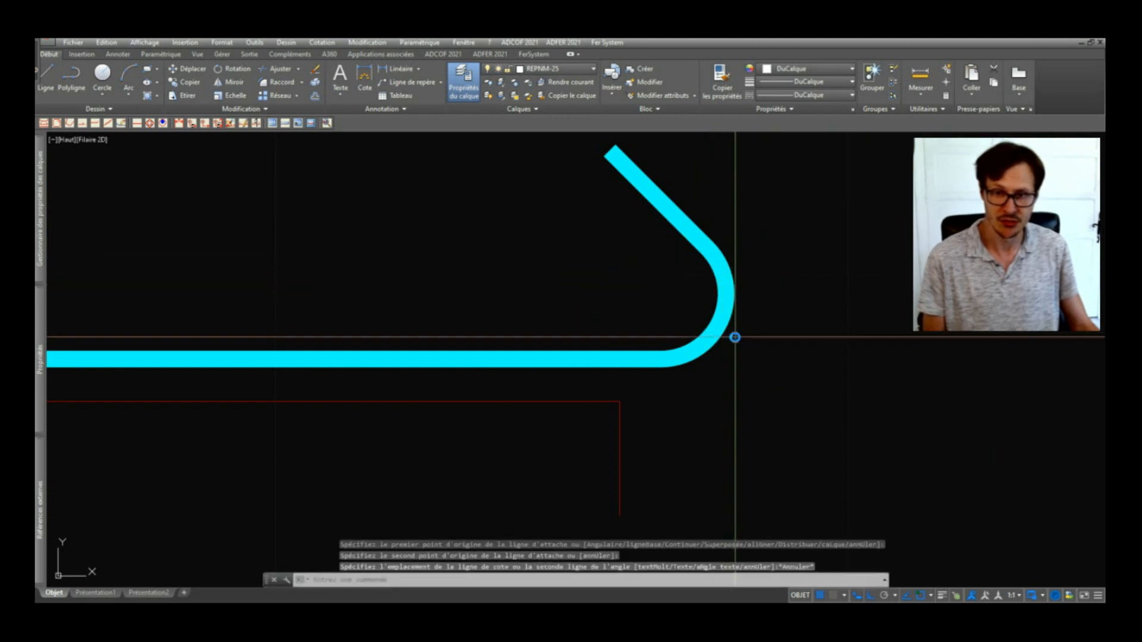
# Step: Measure the horizontal distance from the lower bar's right hook to the beam's lower right corner without keeping the dimension
pyautogui.write('COT')
pyautogui.press('Return')
pyautogui.scroll(-3, 734, 333)
pyautogui.click(732, 319)
pyautogui.click(688, 357)
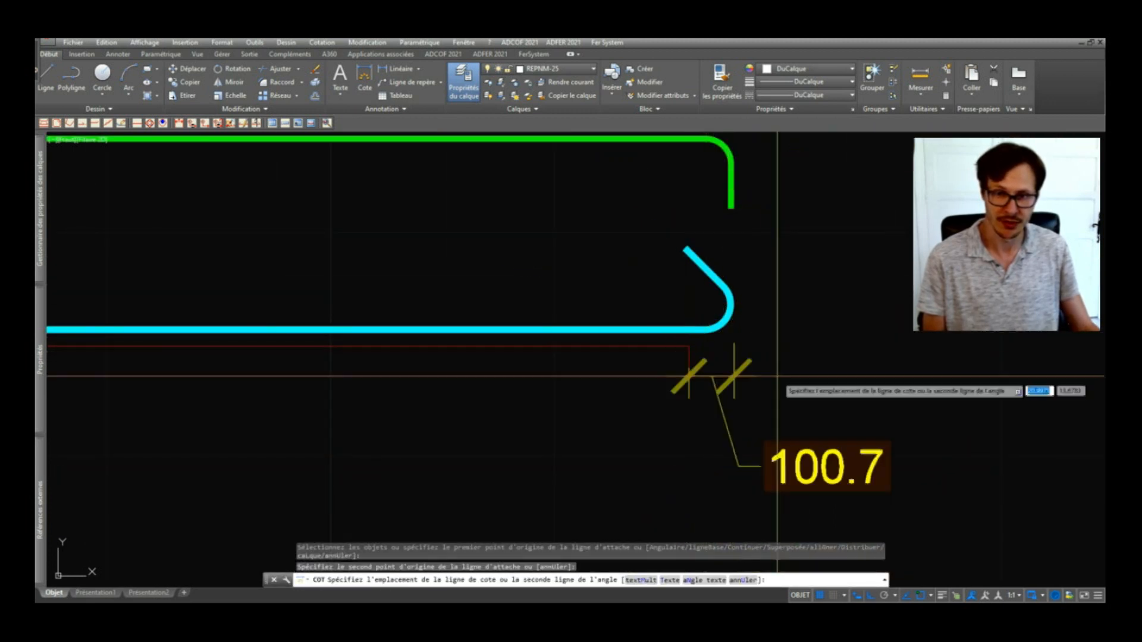
pyautogui.scroll(-4, 776, 378)
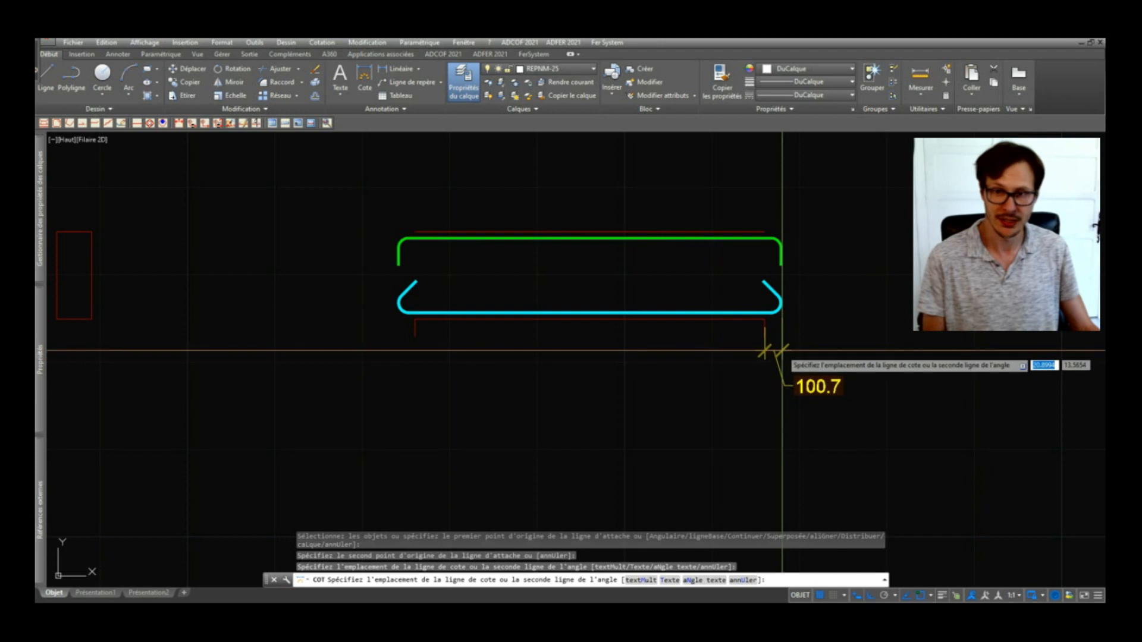
pyautogui.press('Escape')
pyautogui.press('Escape')
pyautogui.scroll(-4, 763, 303)
pyautogui.scroll(2, 556, 254)
pyautogui.moveTo(622, 280); pyautogui.dragTo(511, 311, button='middle')
pyautogui.moveTo(579, 354)
pyautogui.mouseDown(button='middle')
pyautogui.moveTo(579, 339)
pyautogui.moveTo(561, 356)
pyautogui.moveTo(587, 369)
pyautogui.moveTo(597, 357)
pyautogui.mouseUp(button='middle')
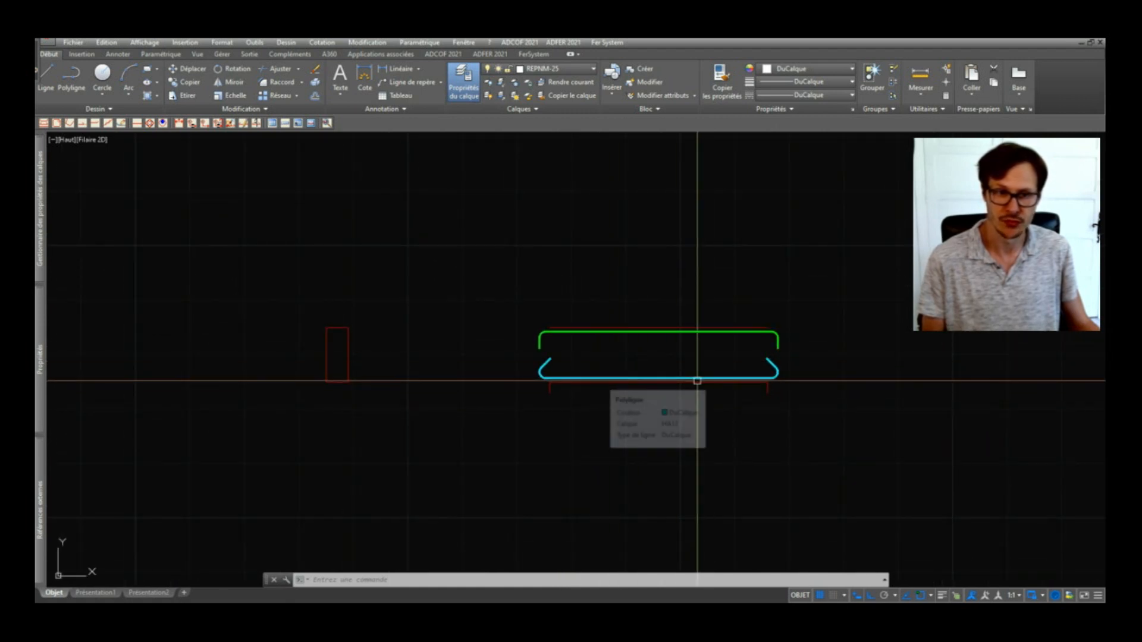
pyautogui.moveTo(641, 426); pyautogui.dragTo(663, 385, button='middle')
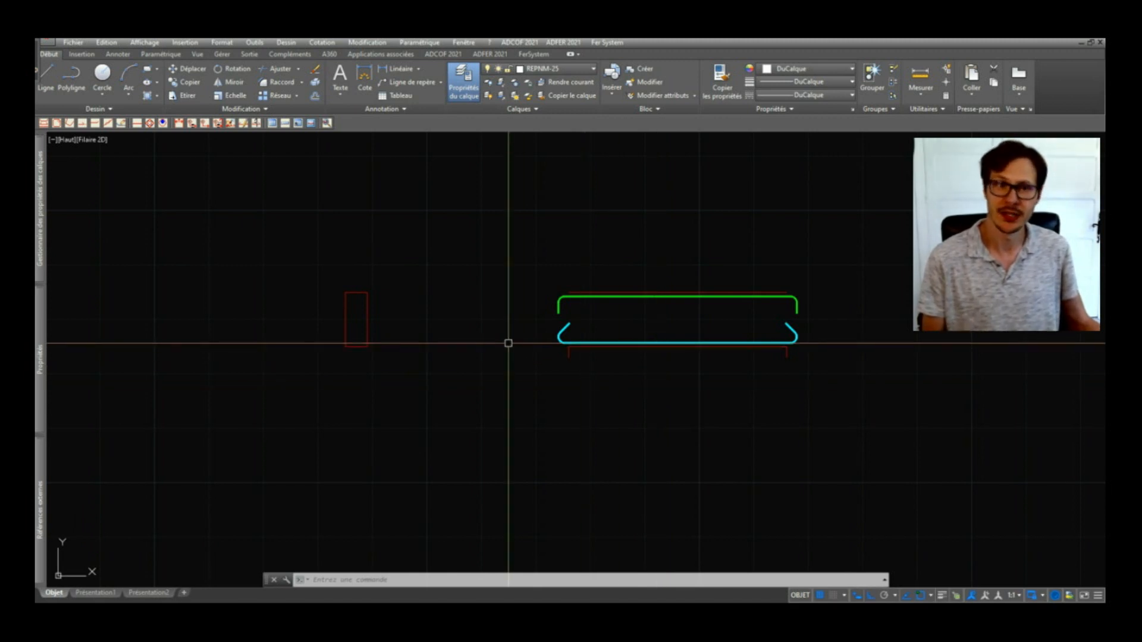
pyautogui.moveTo(684, 459); pyautogui.dragTo(668, 437, button='middle')
pyautogui.moveTo(437, 320); pyautogui.dragTo(448, 347, button='middle')
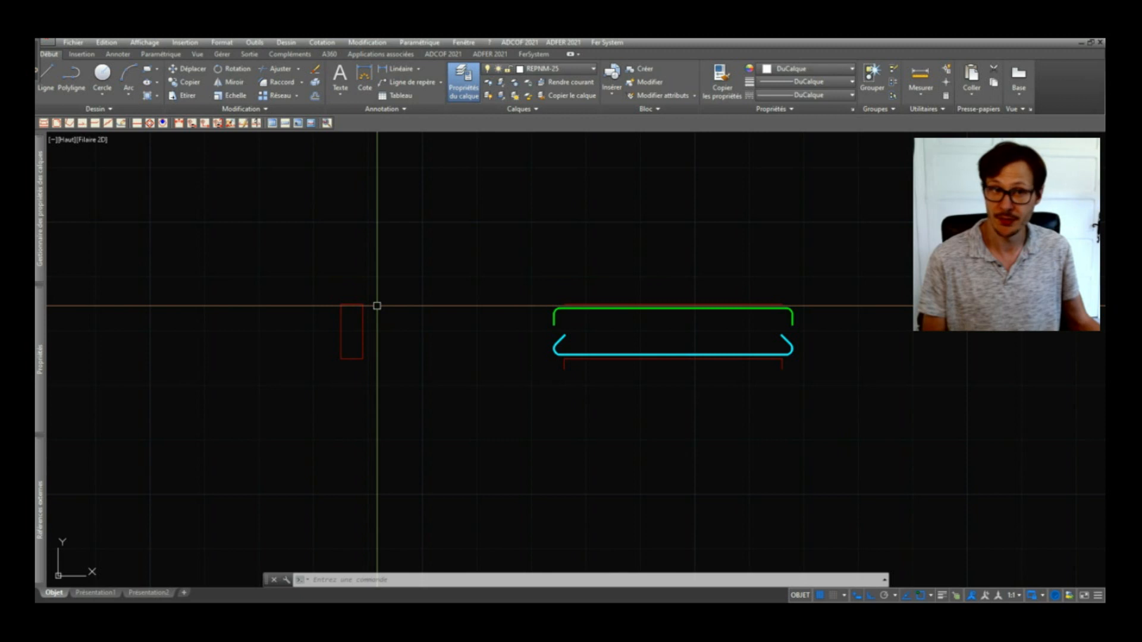
pyautogui.moveTo(377, 332); pyautogui.dragTo(398, 313, button='middle')
pyautogui.scroll(2, 796, 342)
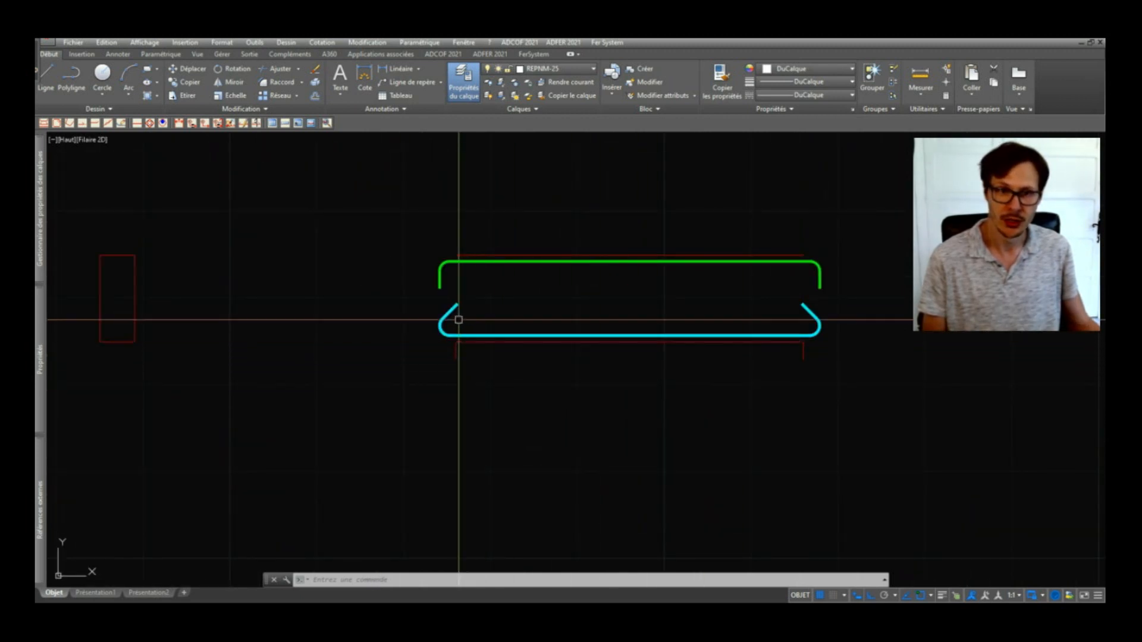
pyautogui.moveTo(357, 302); pyautogui.dragTo(421, 308, button='middle')
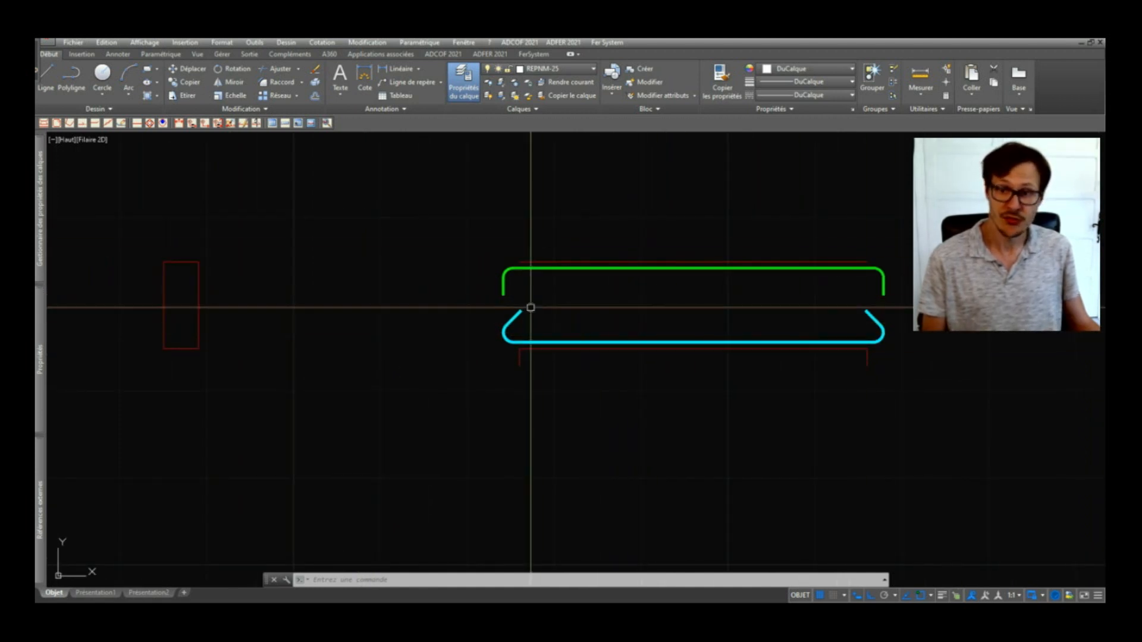
pyautogui.moveTo(220, 306); pyautogui.dragTo(283, 324, button='middle')
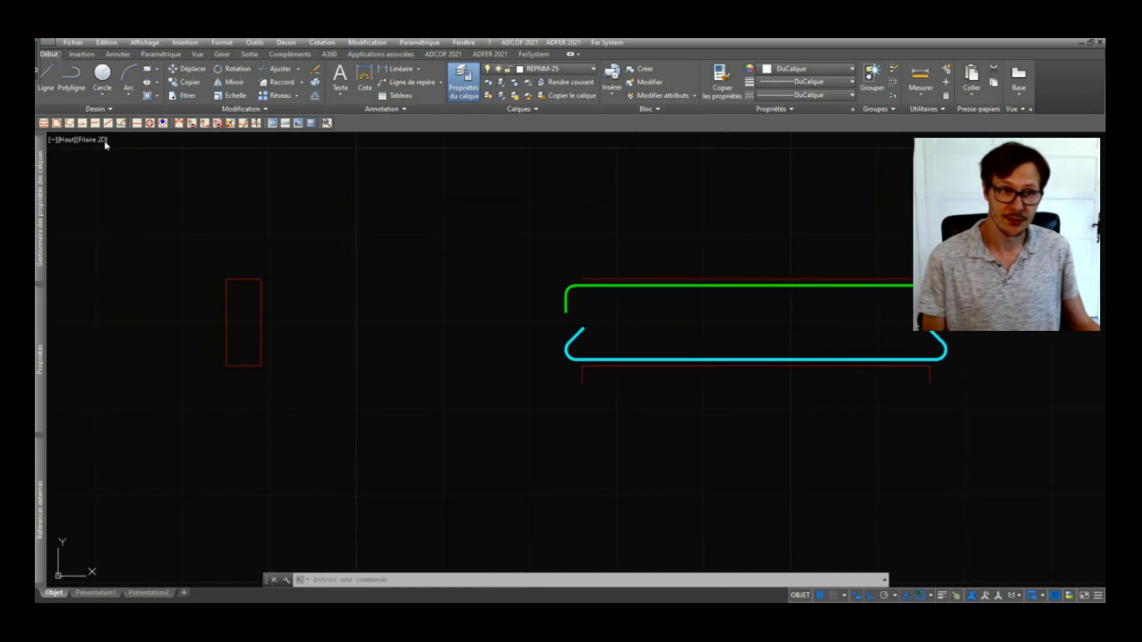
# Step: Generate an HA6 rectangular frame with 135° hooks and 0.03 cover, using the beam section's opposite formwork corners
pyautogui.click(57, 124)
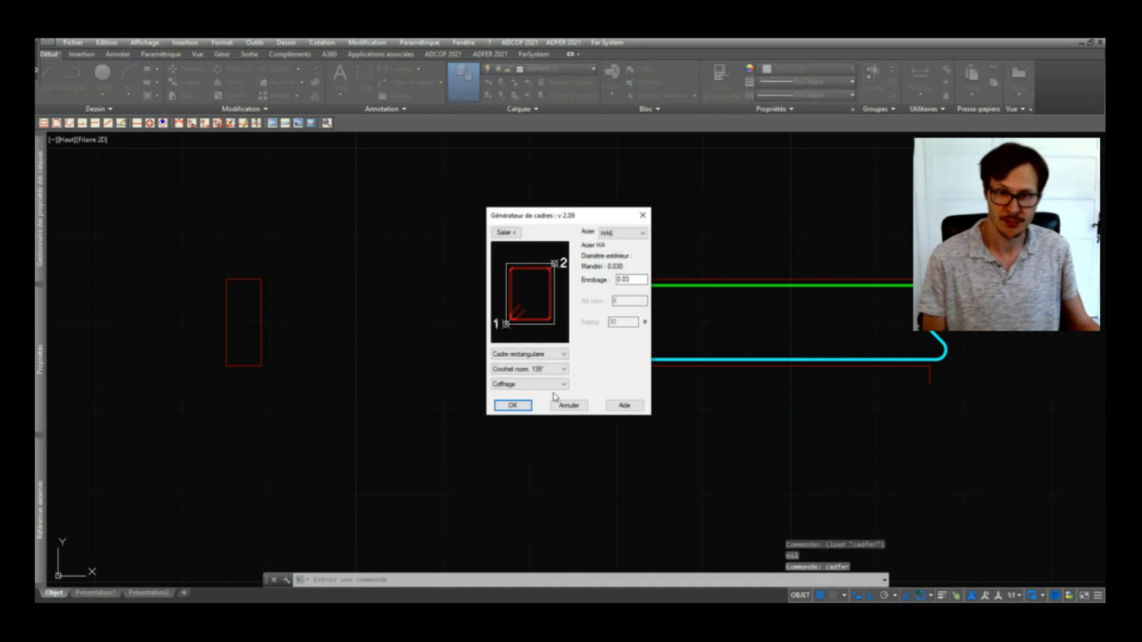
pyautogui.click(532, 405)
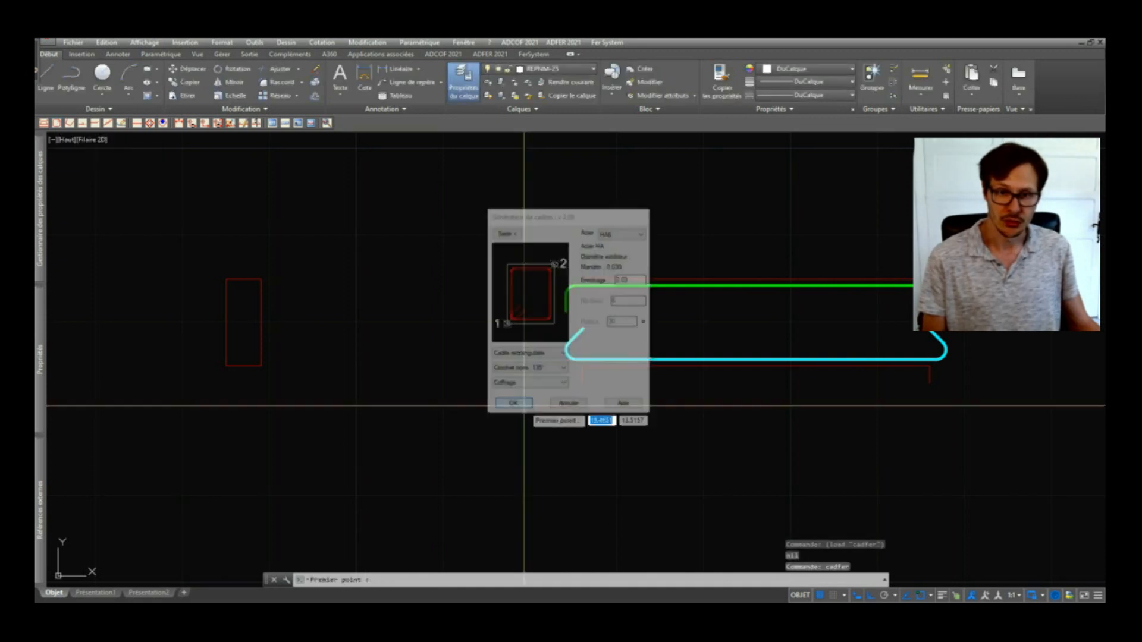
pyautogui.click(226, 281)
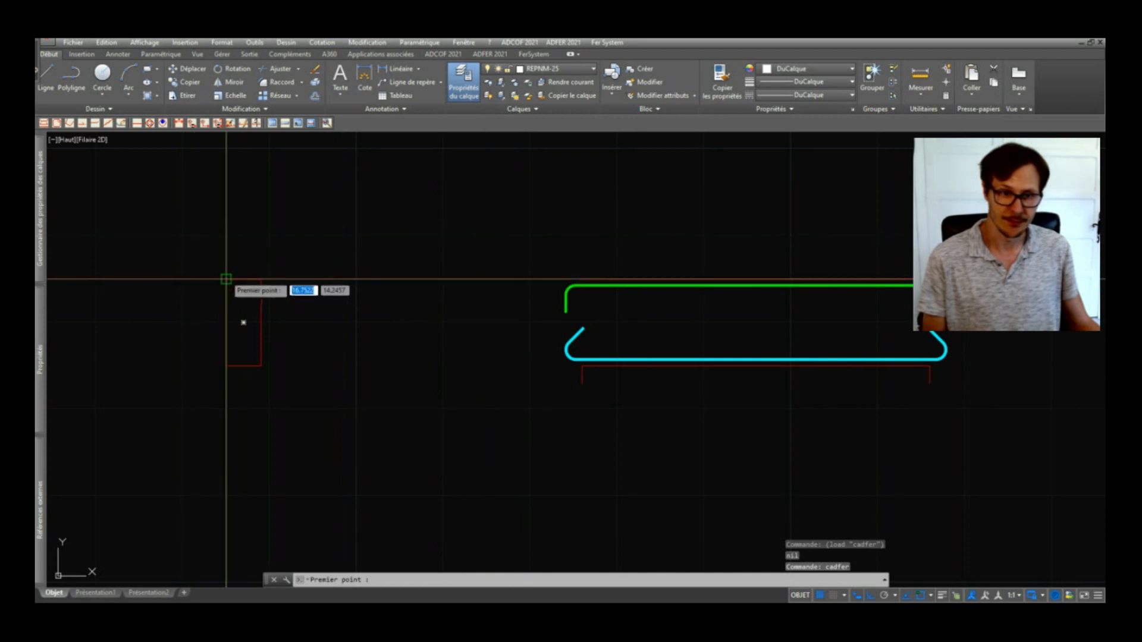
pyautogui.click(262, 365)
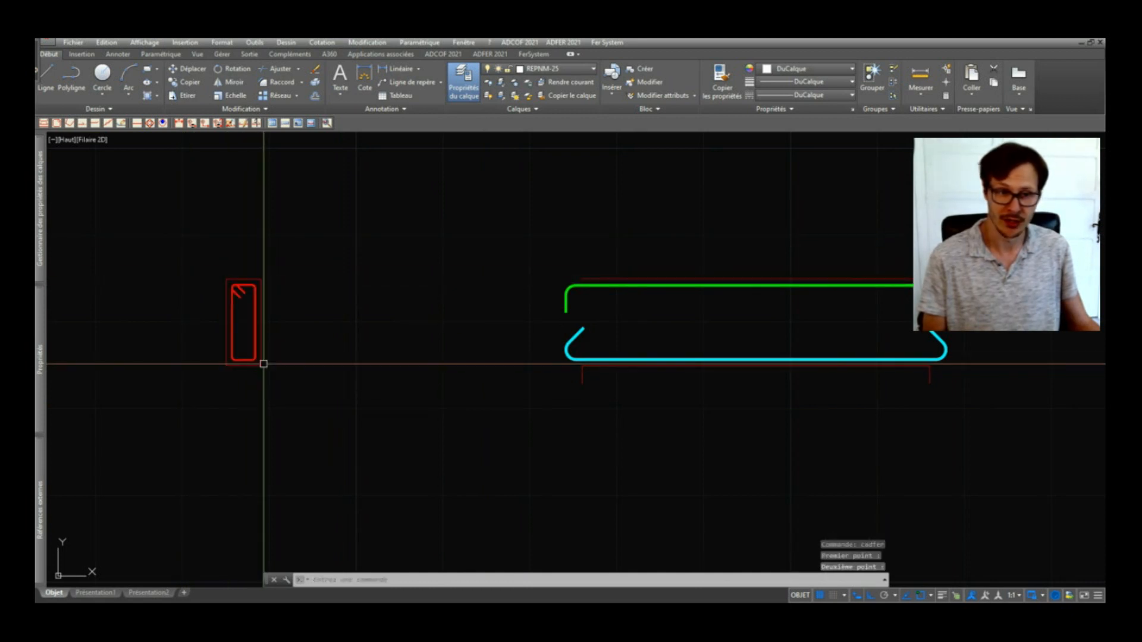
pyautogui.scroll(4, 214, 292)
pyautogui.click(297, 275)
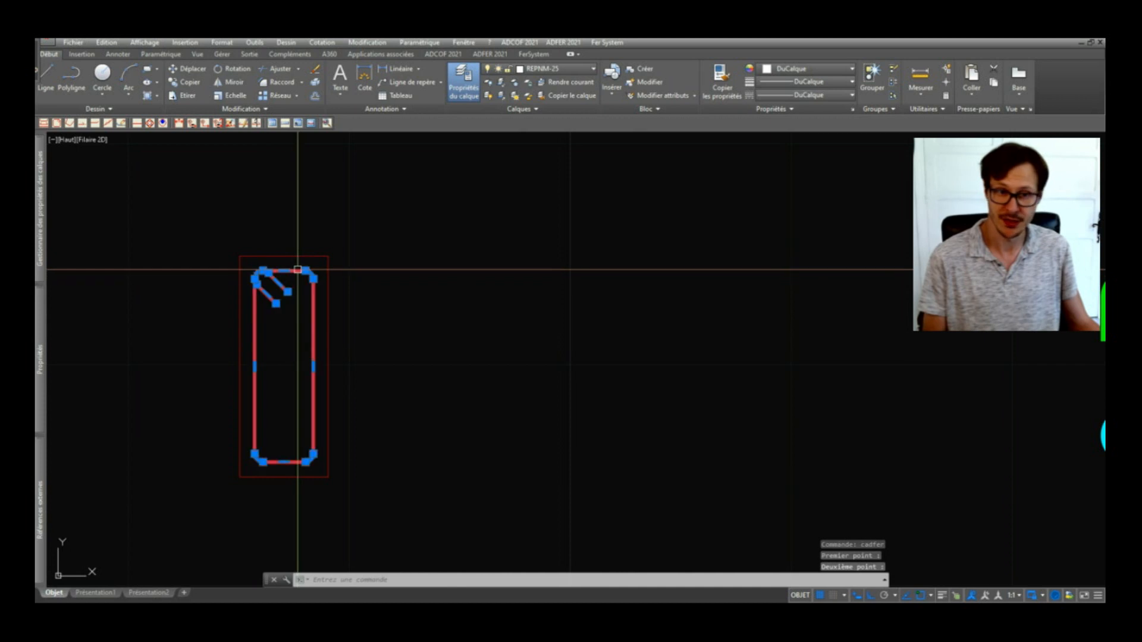
pyautogui.press('Escape')
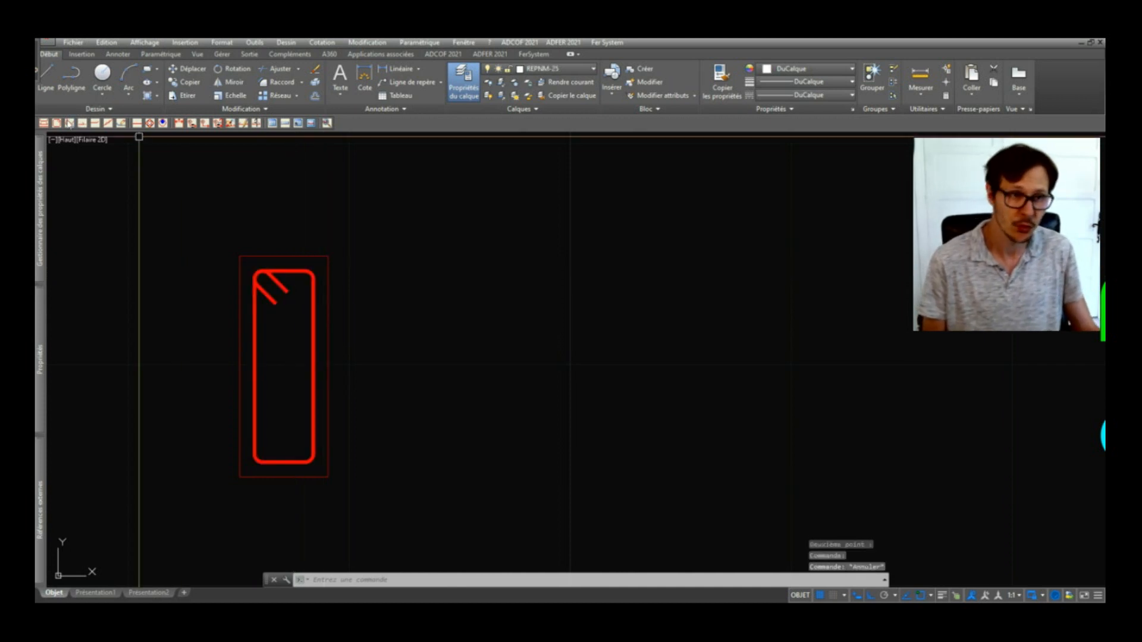
# Step: Try to stretch the hooked upper end of the HA6 frame upward in the beam section
pyautogui.click(57, 124)
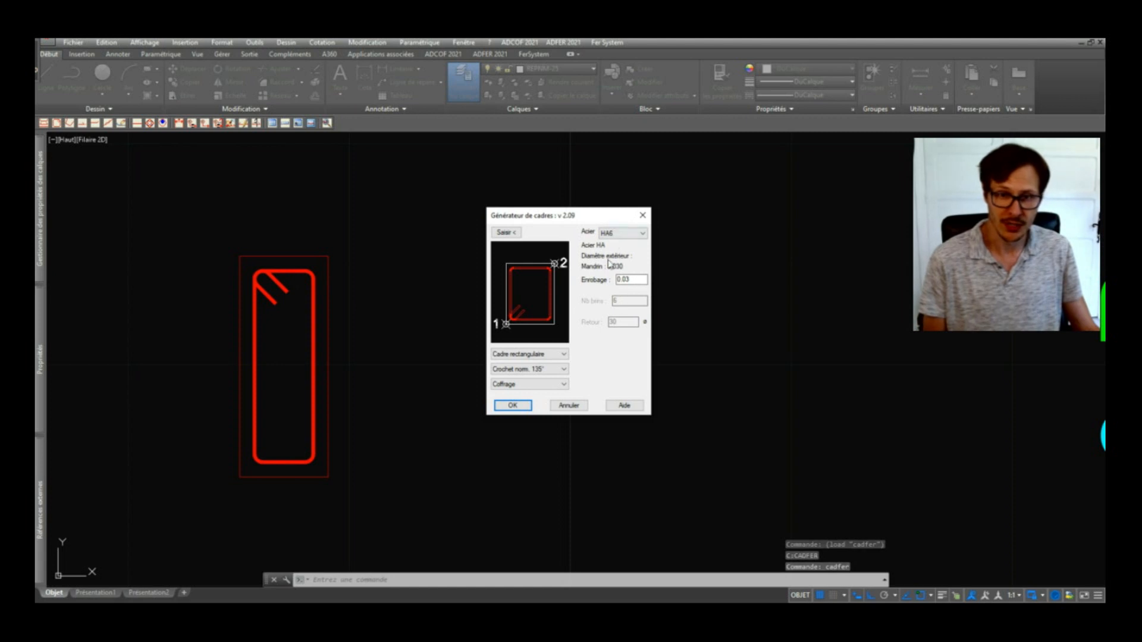
pyautogui.press('Escape')
pyautogui.click(315, 270)
pyautogui.scroll(4, 306, 281)
pyautogui.write('et')
pyautogui.press('Return')
pyautogui.click(345, 237)
pyautogui.click(168, 395)
pyautogui.press('Return')
pyautogui.click(565, 249)
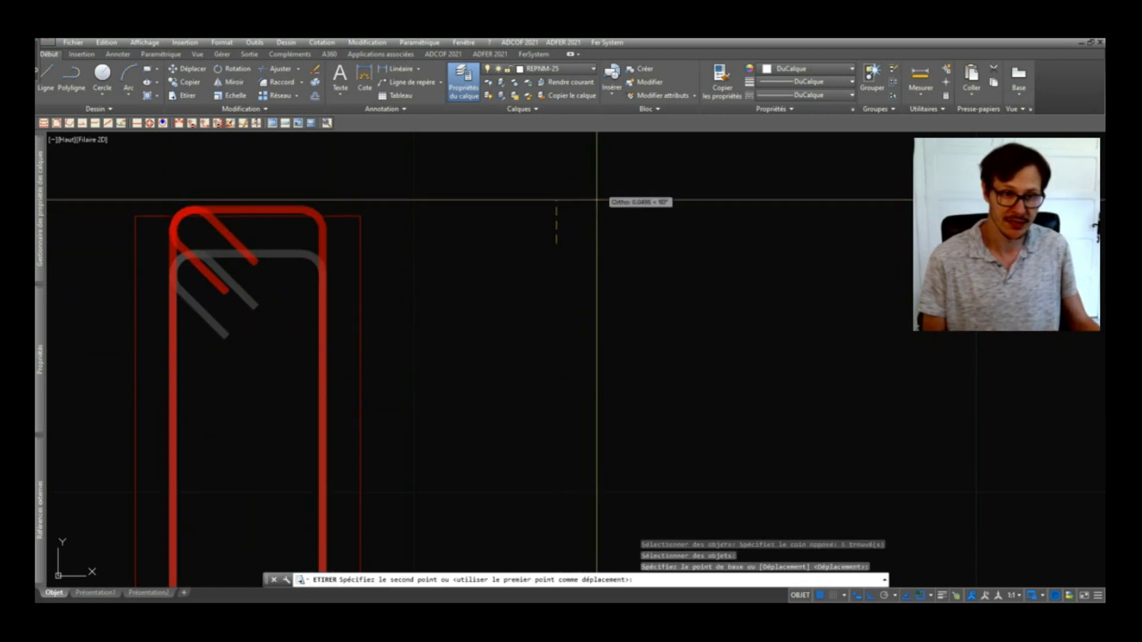
pyautogui.scroll(-4, 390, 232)
pyautogui.press('Escape')
pyautogui.press('Escape')
# Step: Generate two evenly distributed HA12 section bars on steel, along the inner side of the HA6 frame's bottom leg
pyautogui.scroll(-4, 416, 315)
pyautogui.scroll(2, 720, 319)
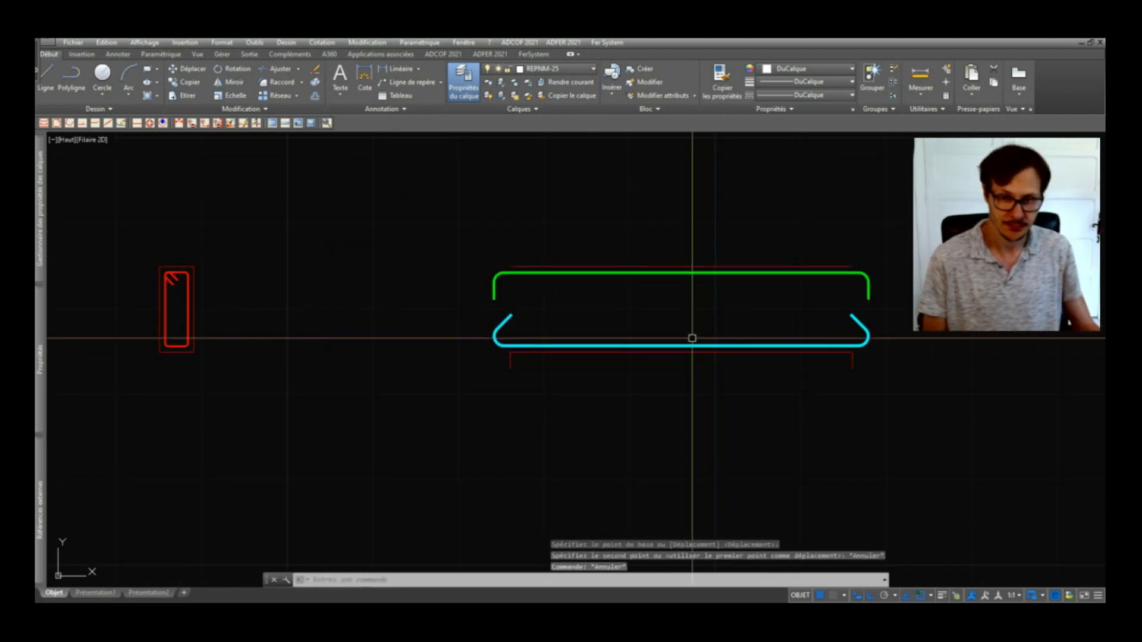
pyautogui.click(150, 123)
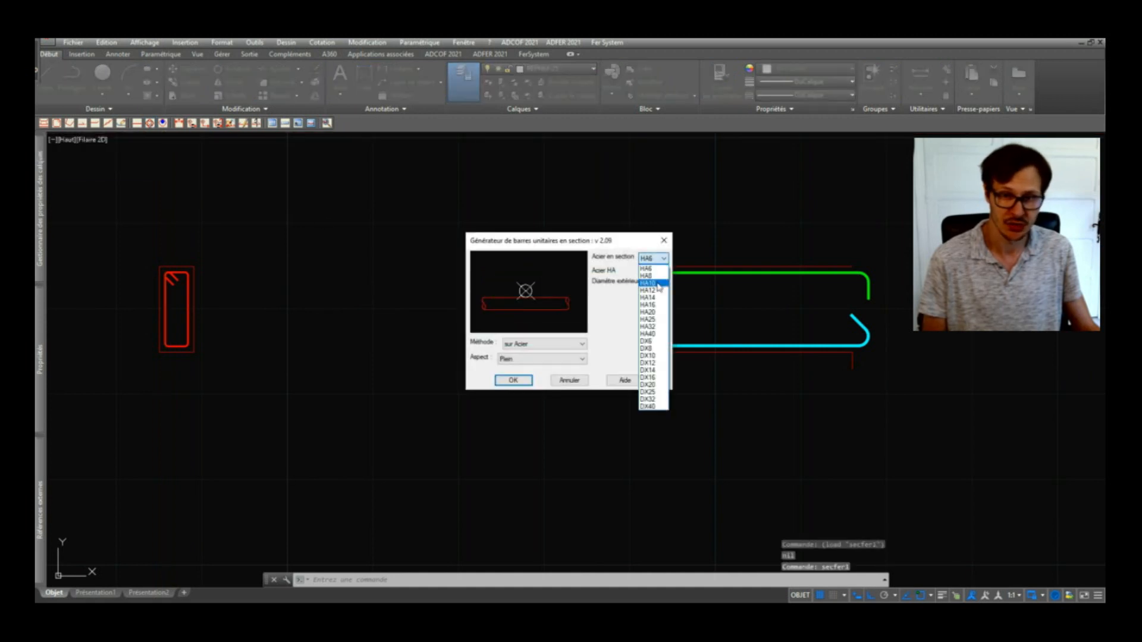
pyautogui.click(654, 290)
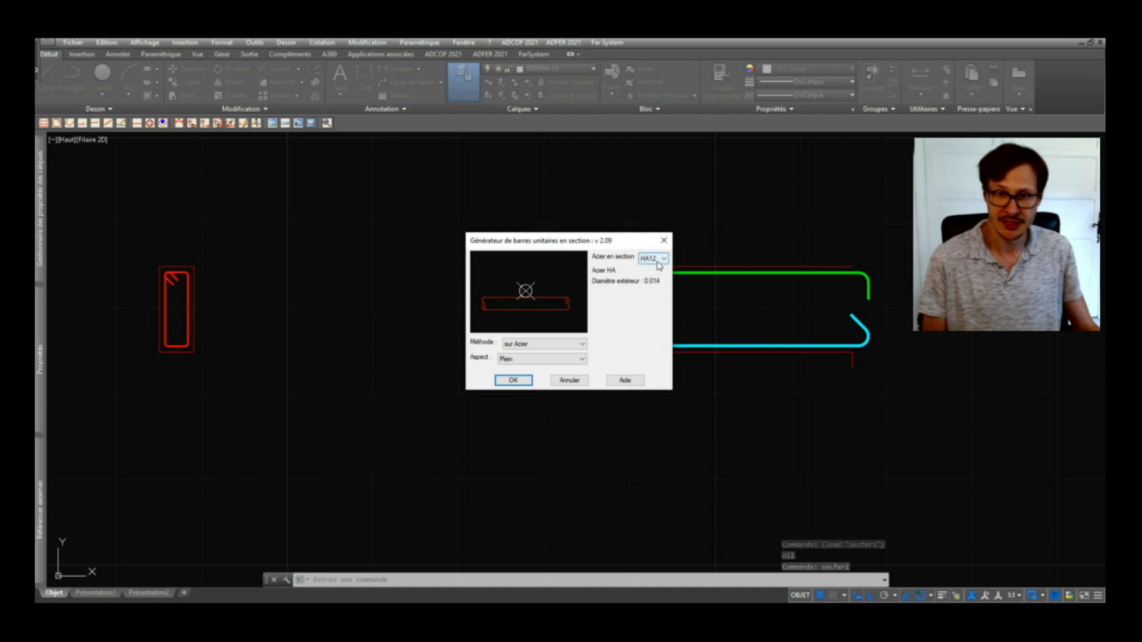
pyautogui.click(513, 380)
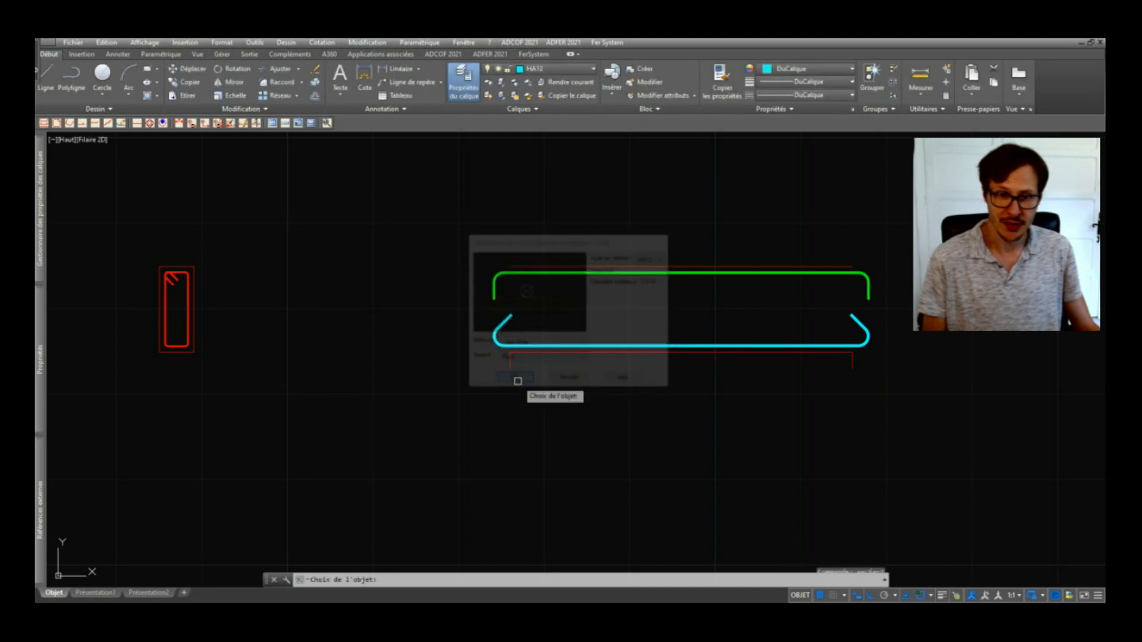
pyautogui.scroll(5, 129, 342)
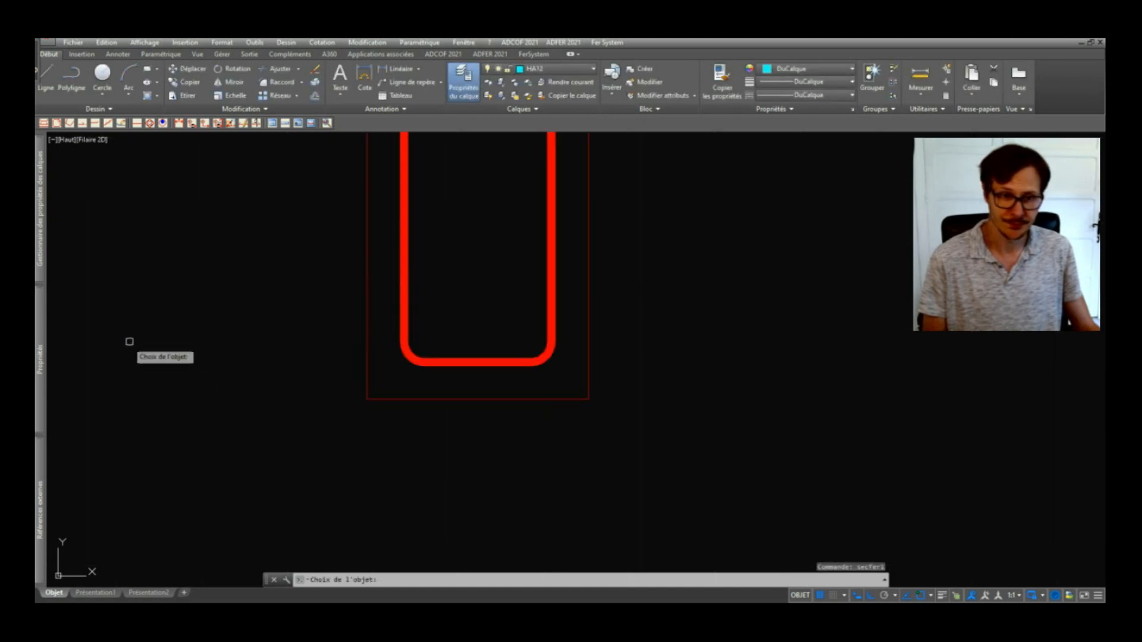
pyautogui.click(466, 361)
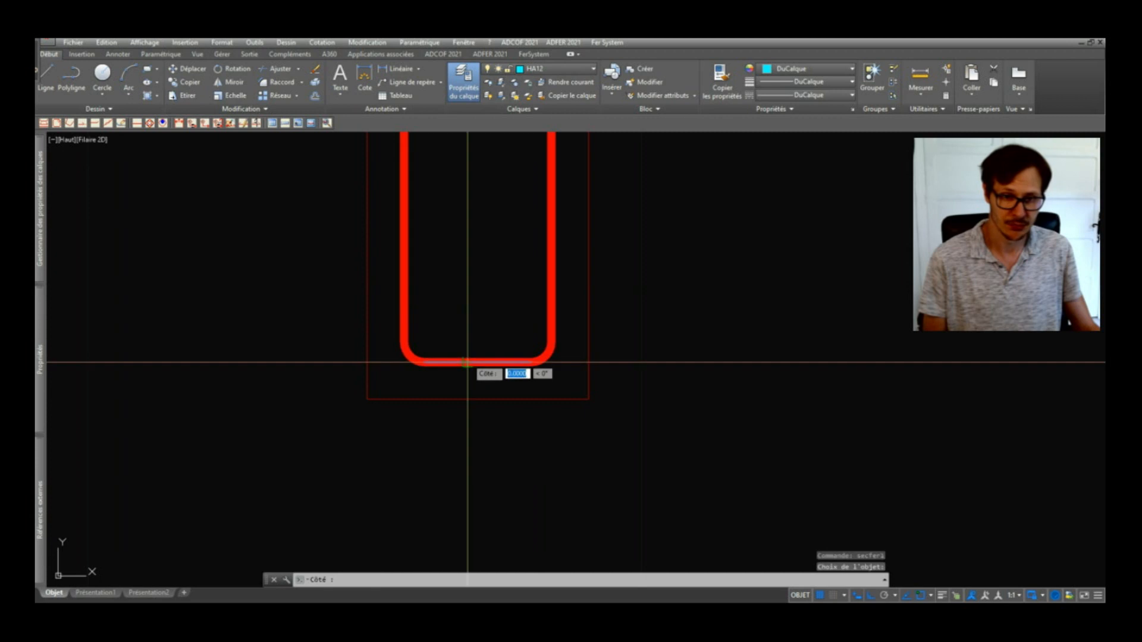
pyautogui.click(472, 327)
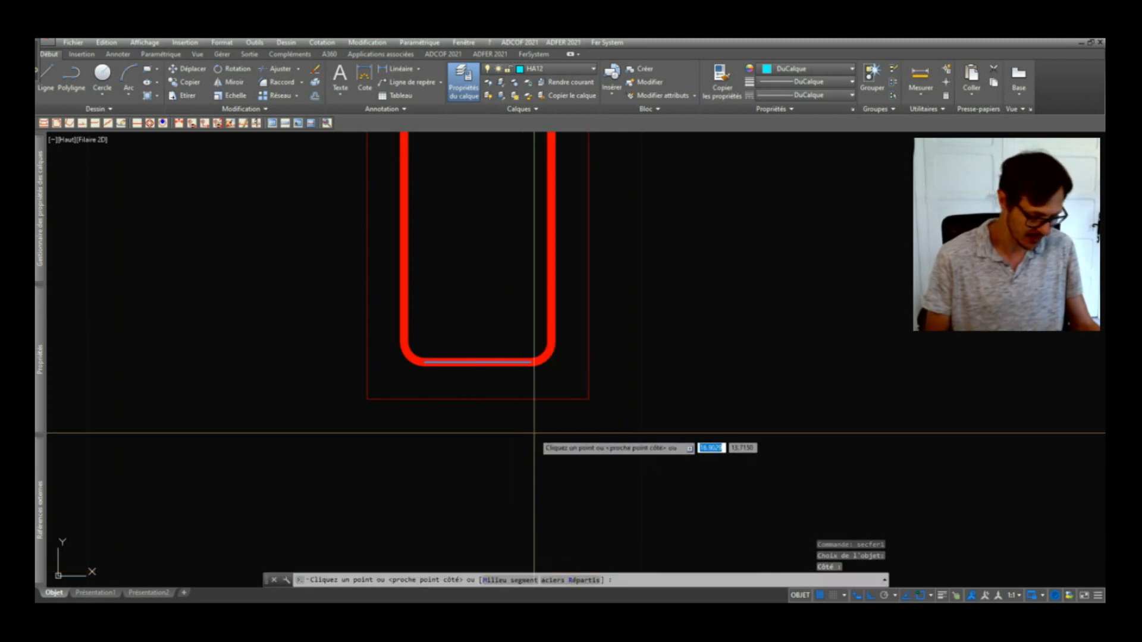
pyautogui.write('r')
pyautogui.press('Return')
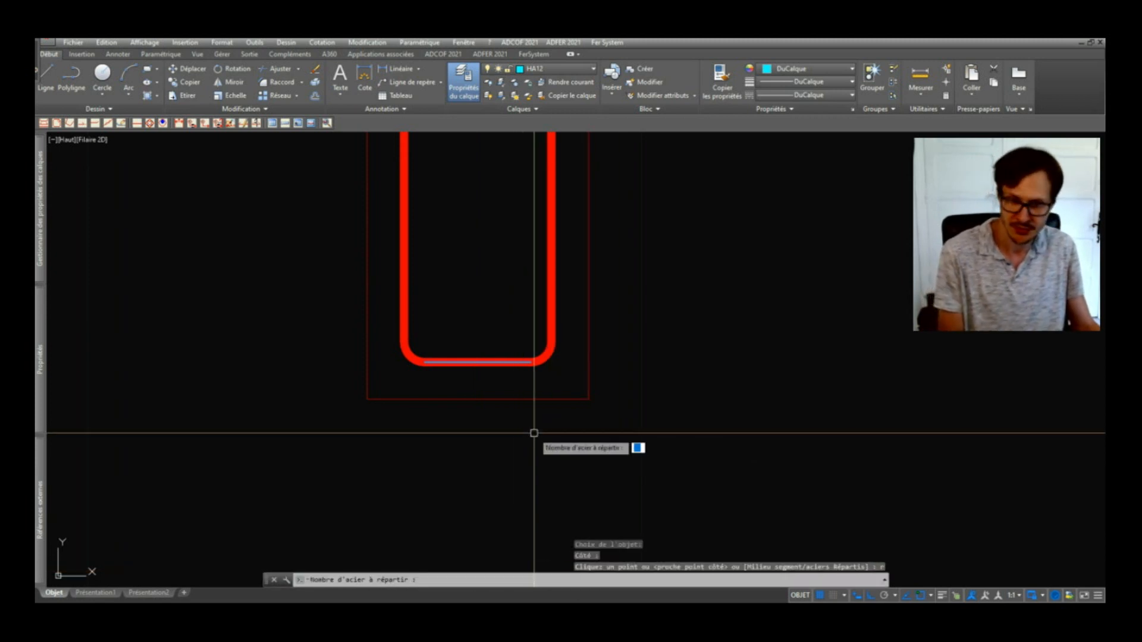
pyautogui.press('Return')
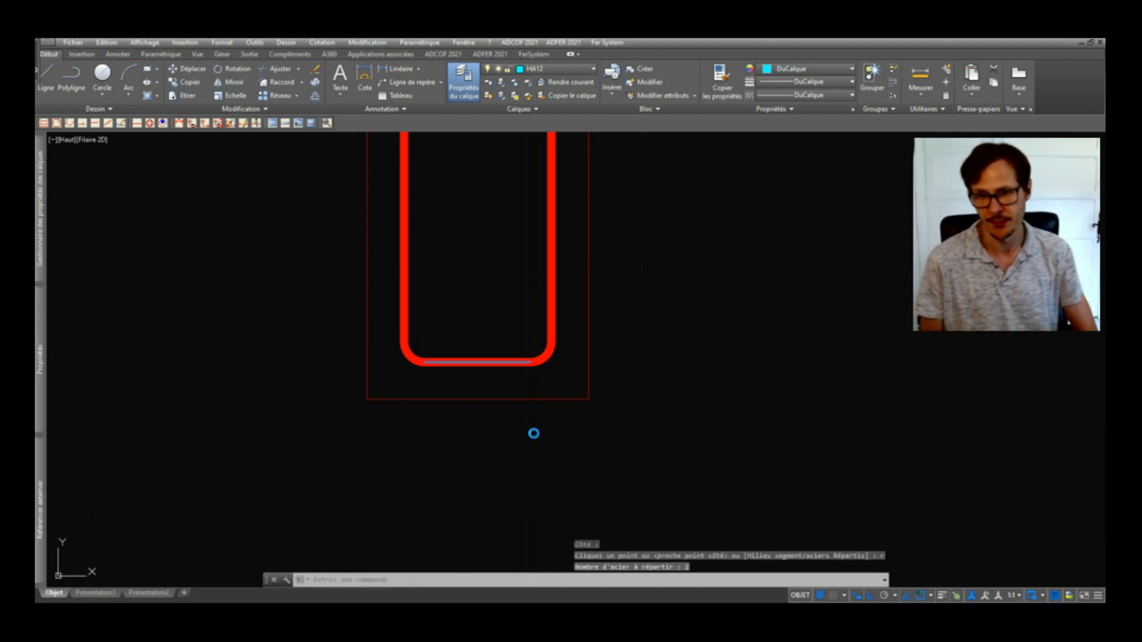
# Step: Generate two evenly distributed HA10 section bars on steel, along the inner side of the HA6 frame's top leg
pyautogui.scroll(-4, 421, 434)
pyautogui.scroll(-3, 423, 423)
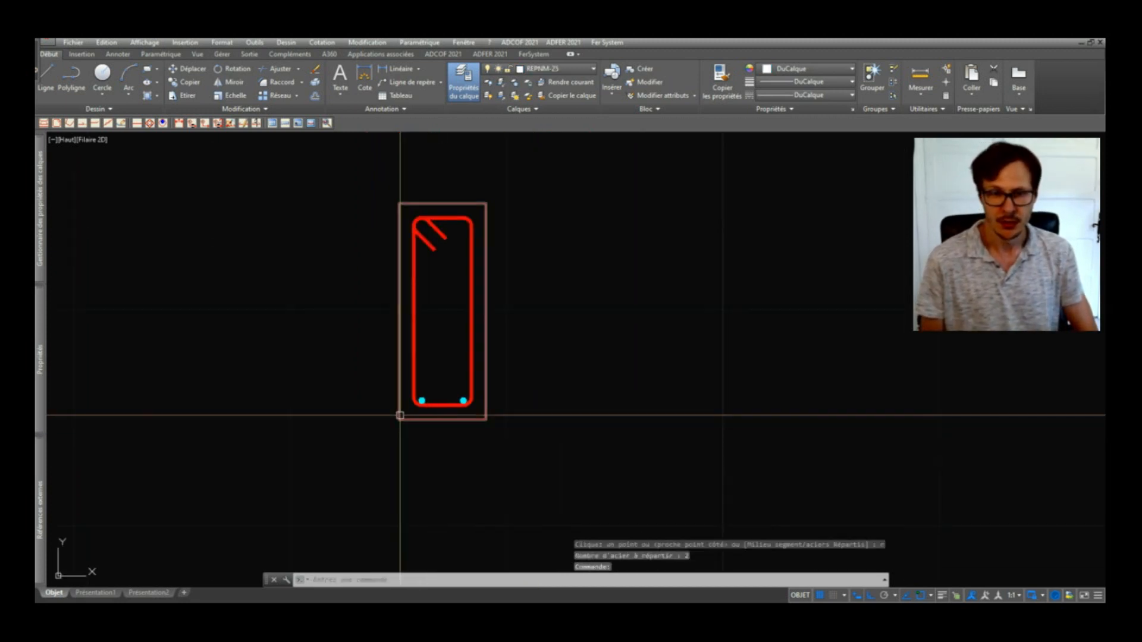
pyautogui.moveTo(360, 421); pyautogui.dragTo(281, 423, button='middle')
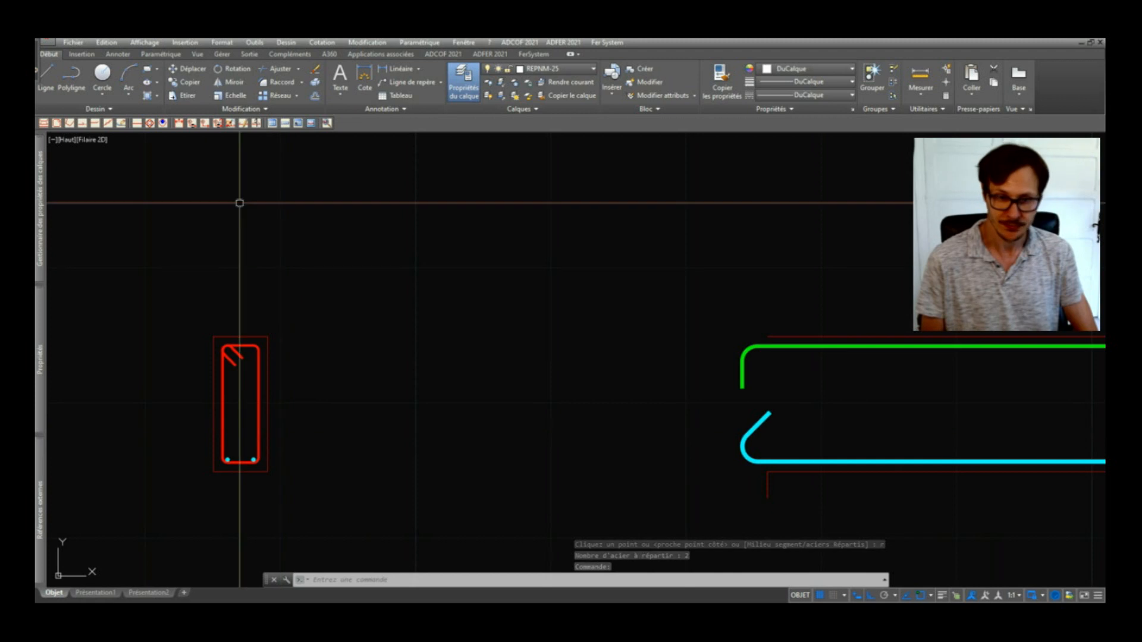
pyautogui.click(150, 124)
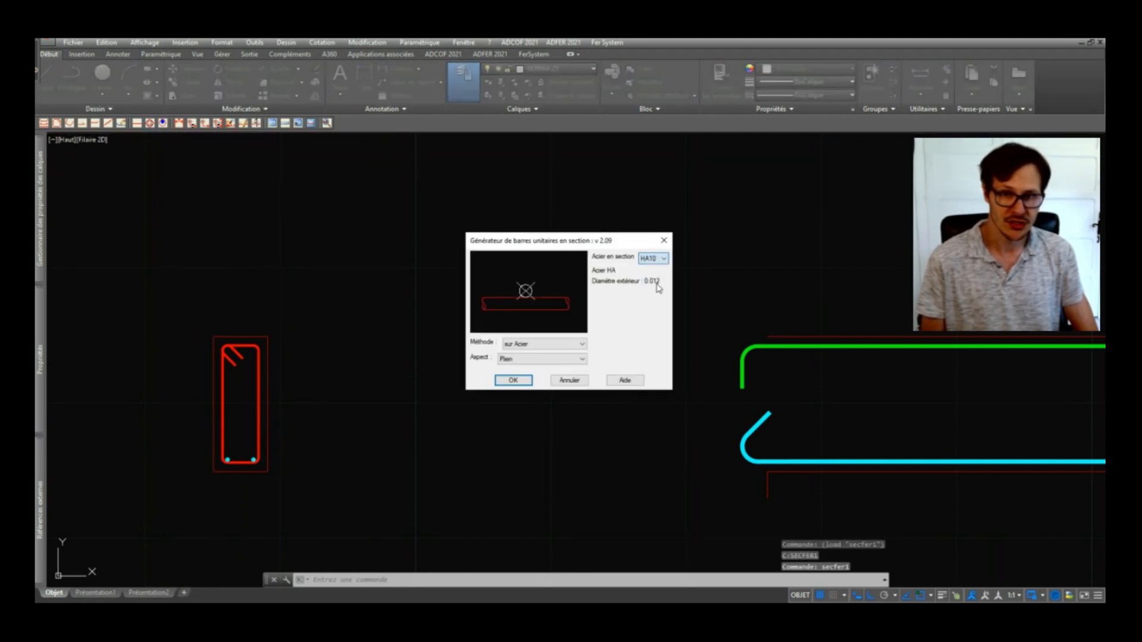
pyautogui.click(512, 382)
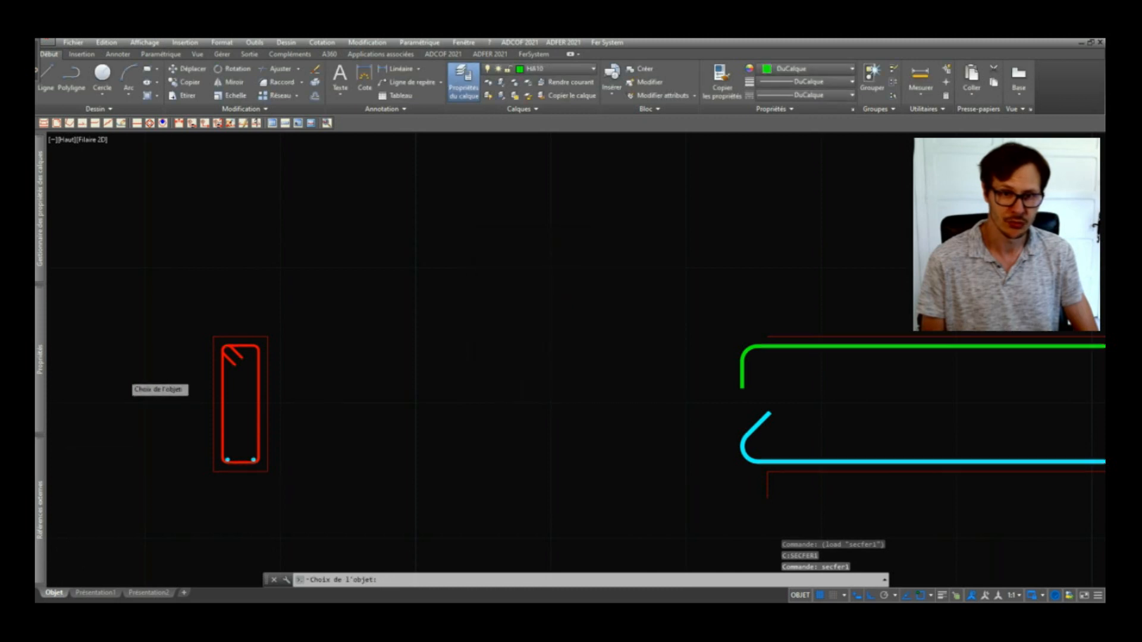
pyautogui.scroll(5, 129, 373)
pyautogui.click(599, 263)
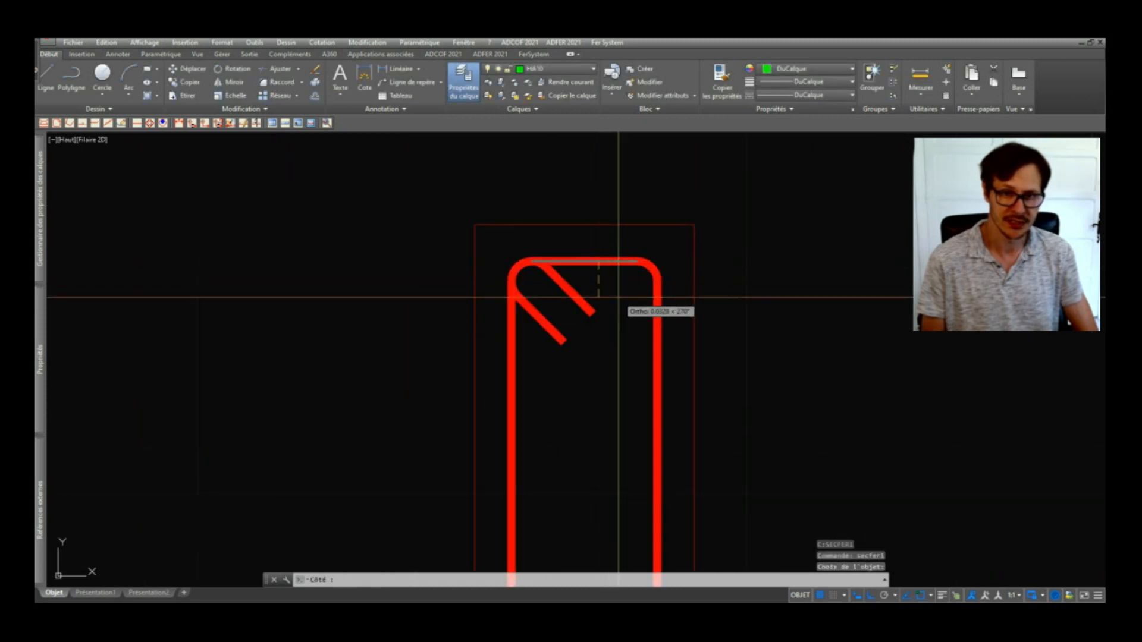
pyautogui.write('r')
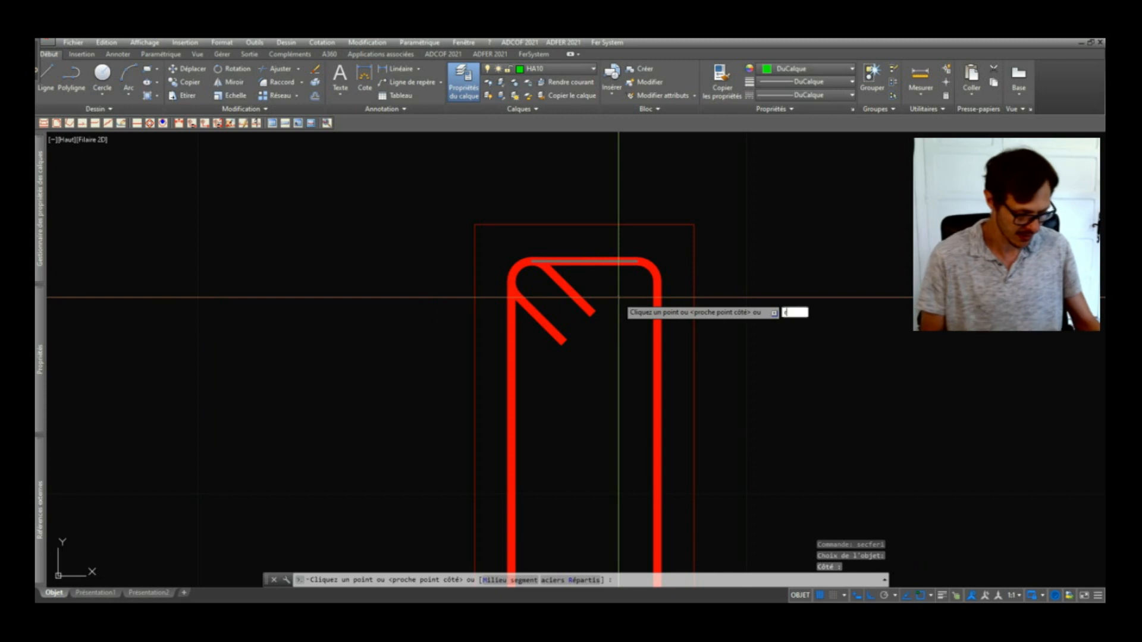
pyautogui.press('Return')
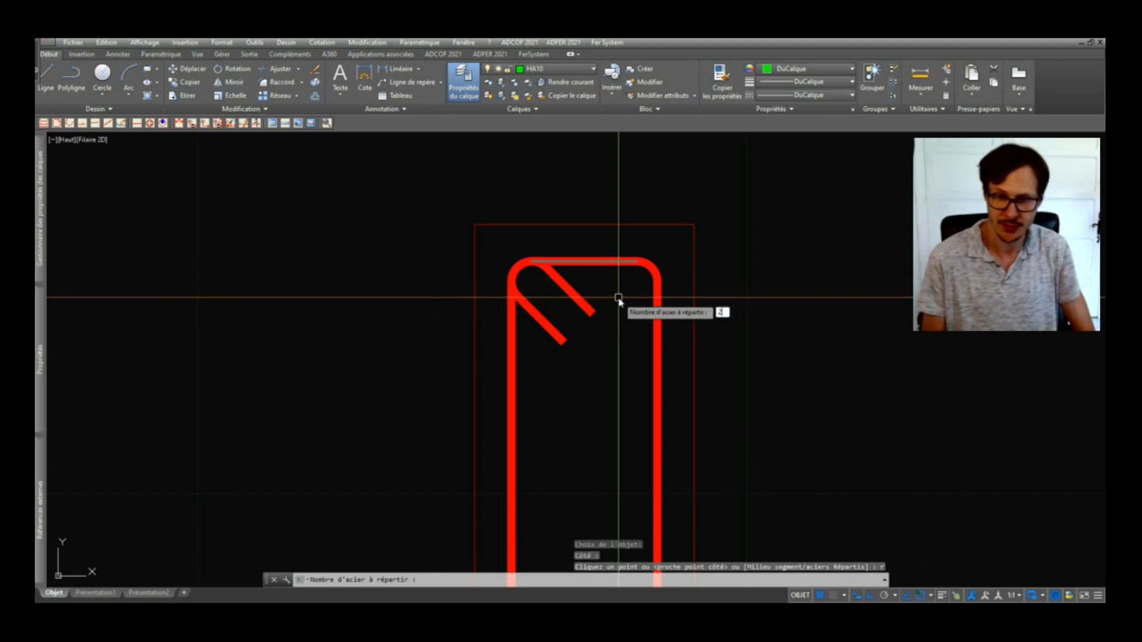
pyautogui.write('2')
pyautogui.press('Return')
# Step: Generate centred HA6 section bars at 0.200 spacing with 0.03 cover along the elevation's bottom formwork edge
pyautogui.scroll(-5, 615, 297)
pyautogui.moveTo(533, 311); pyautogui.dragTo(229, 366, button='middle')
pyautogui.scroll(-2, 229, 365)
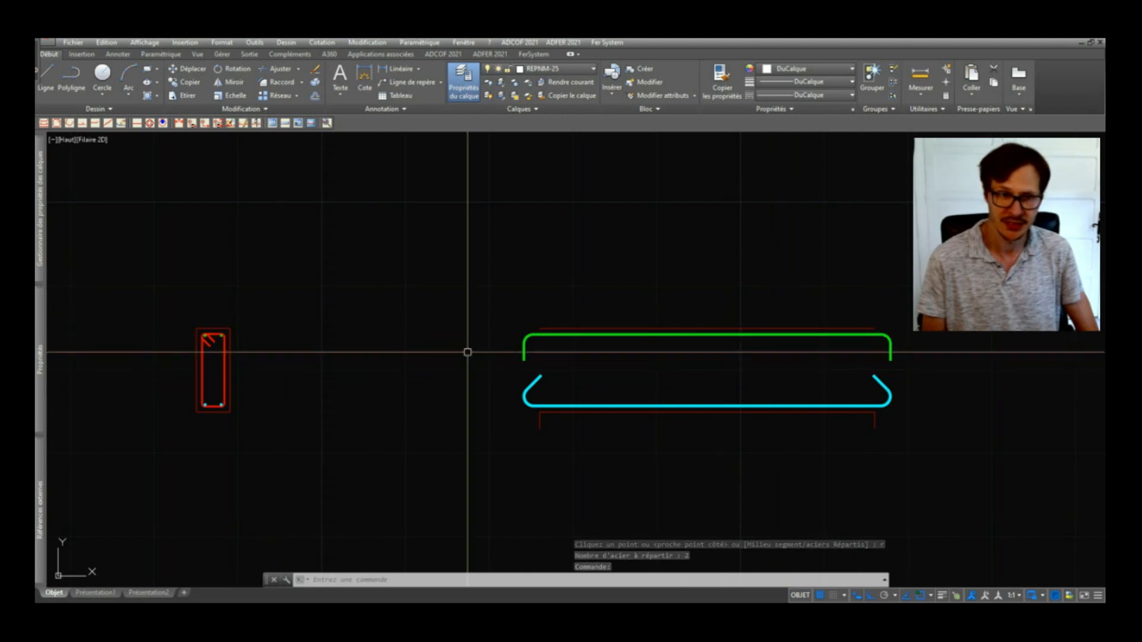
pyautogui.moveTo(388, 306); pyautogui.dragTo(421, 285, button='middle')
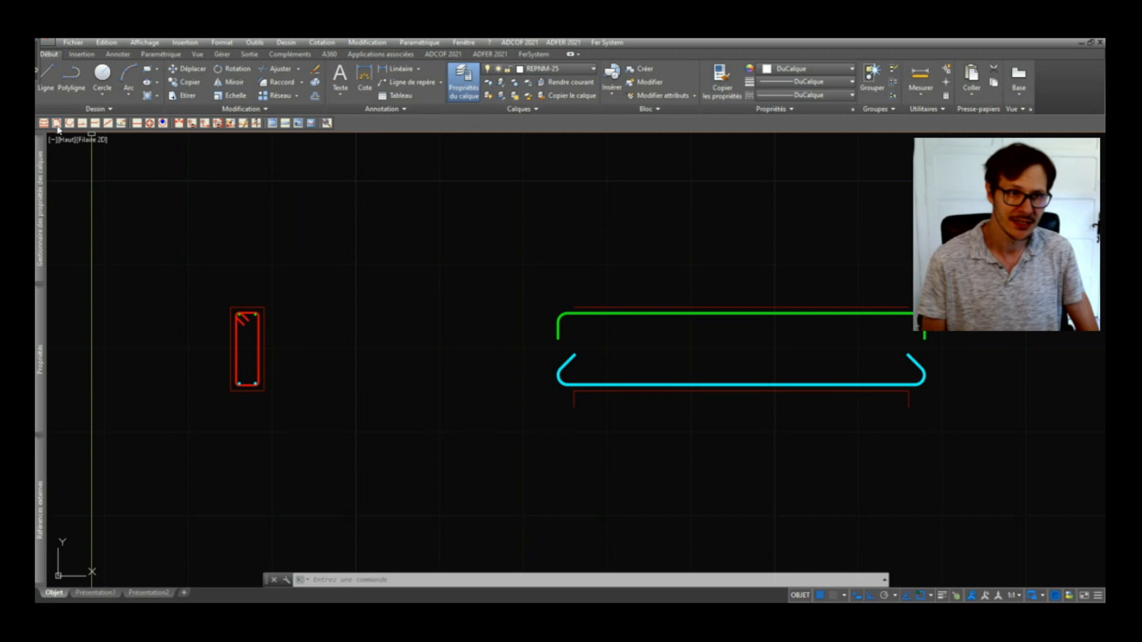
pyautogui.click(141, 127)
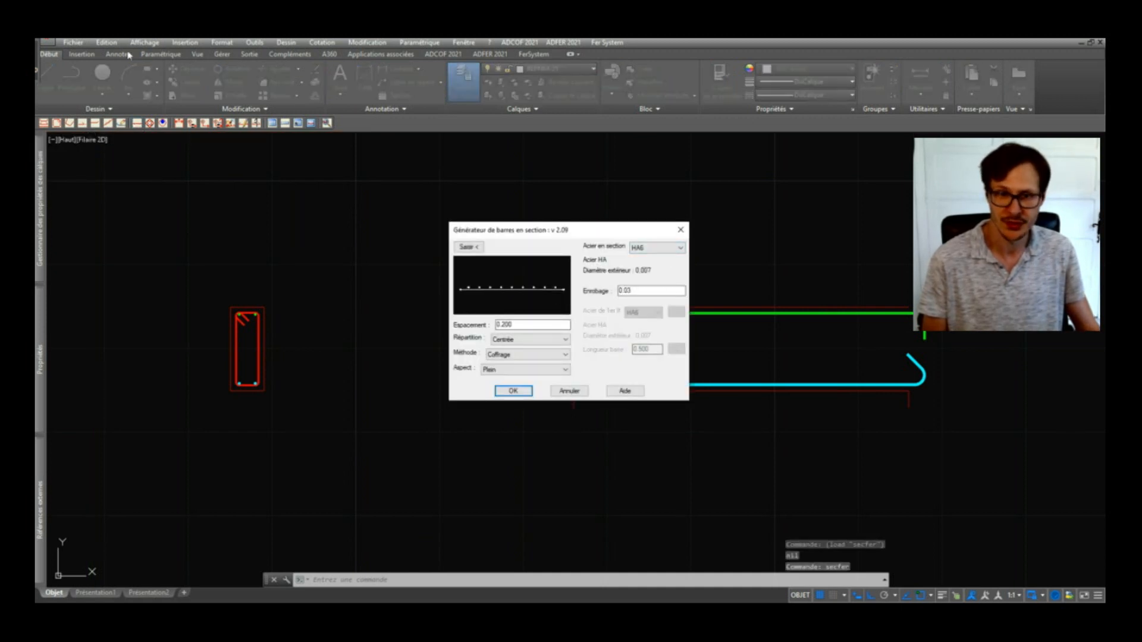
pyautogui.press('Escape')
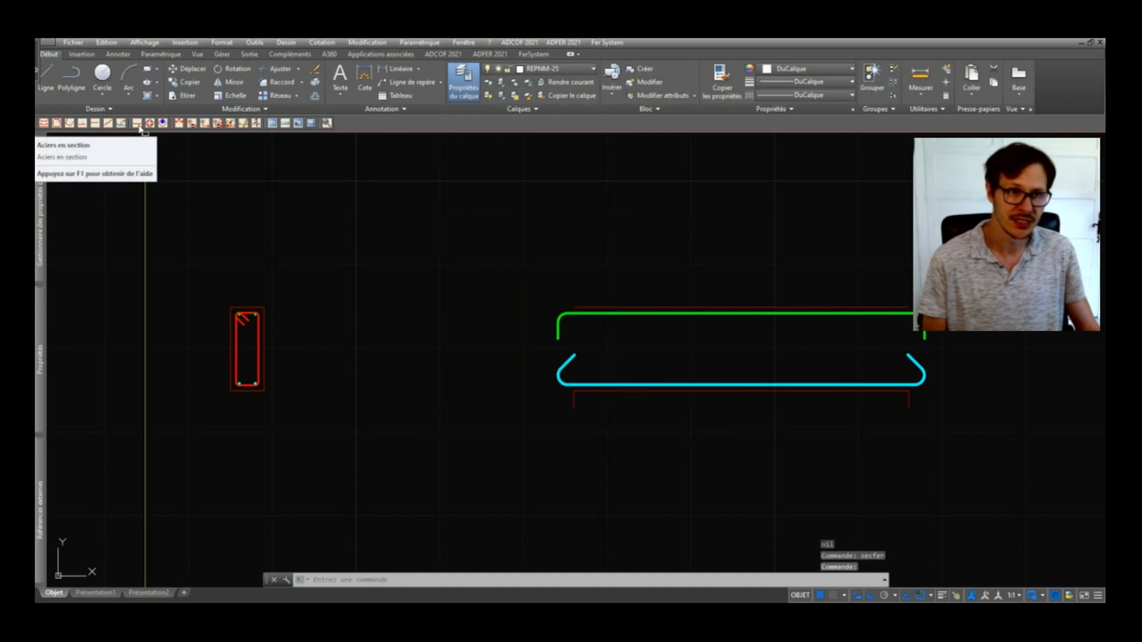
pyautogui.click(141, 128)
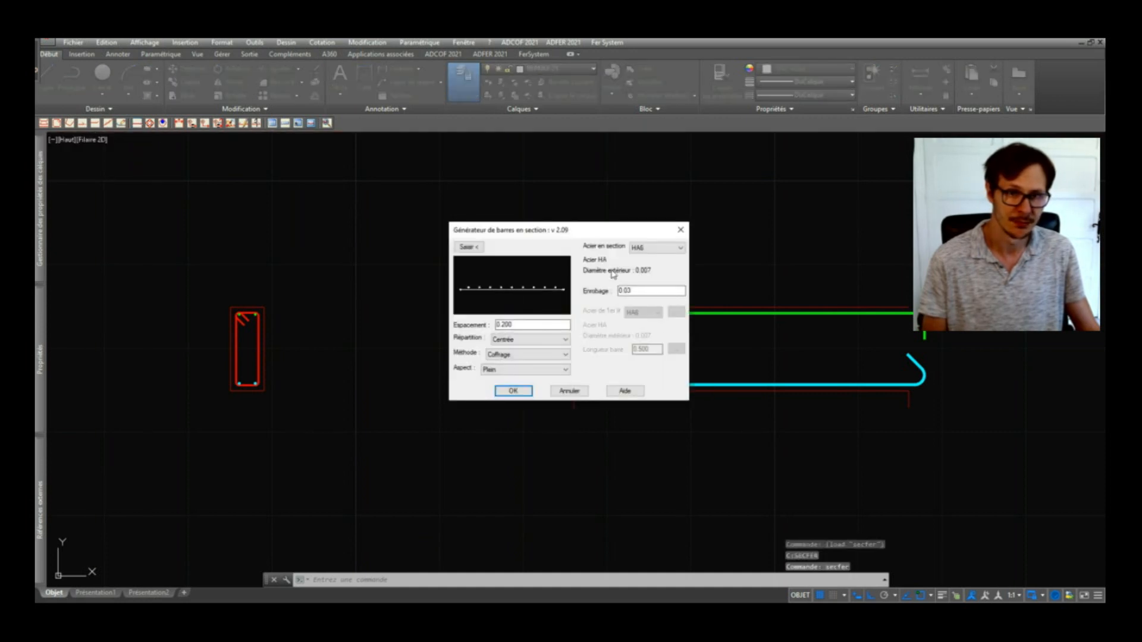
pyautogui.click(467, 247)
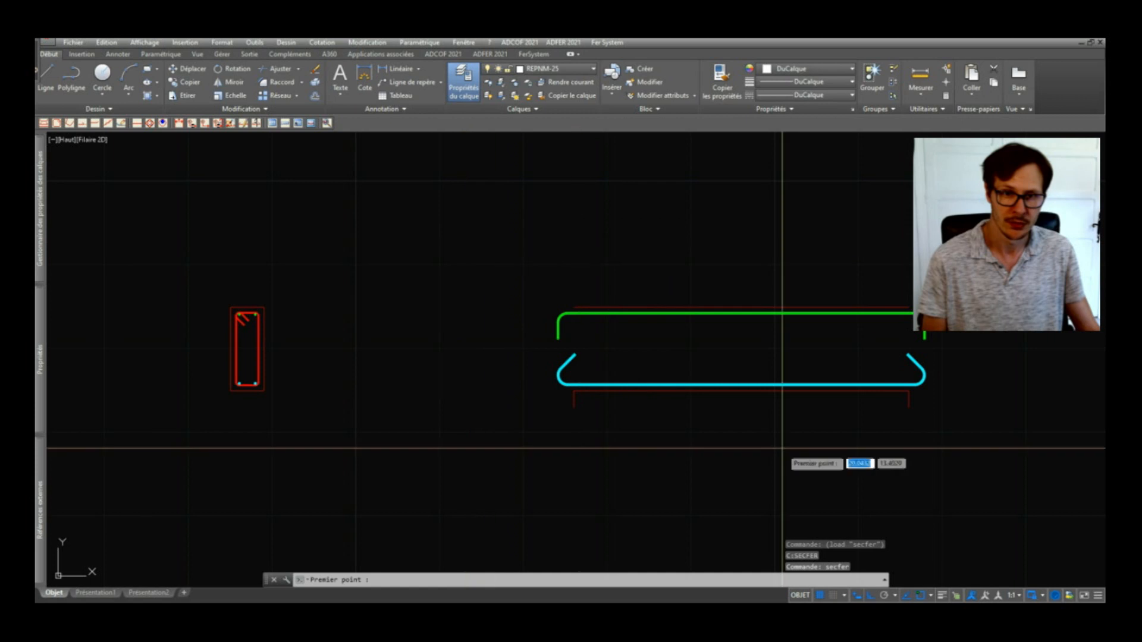
pyautogui.click(591, 388)
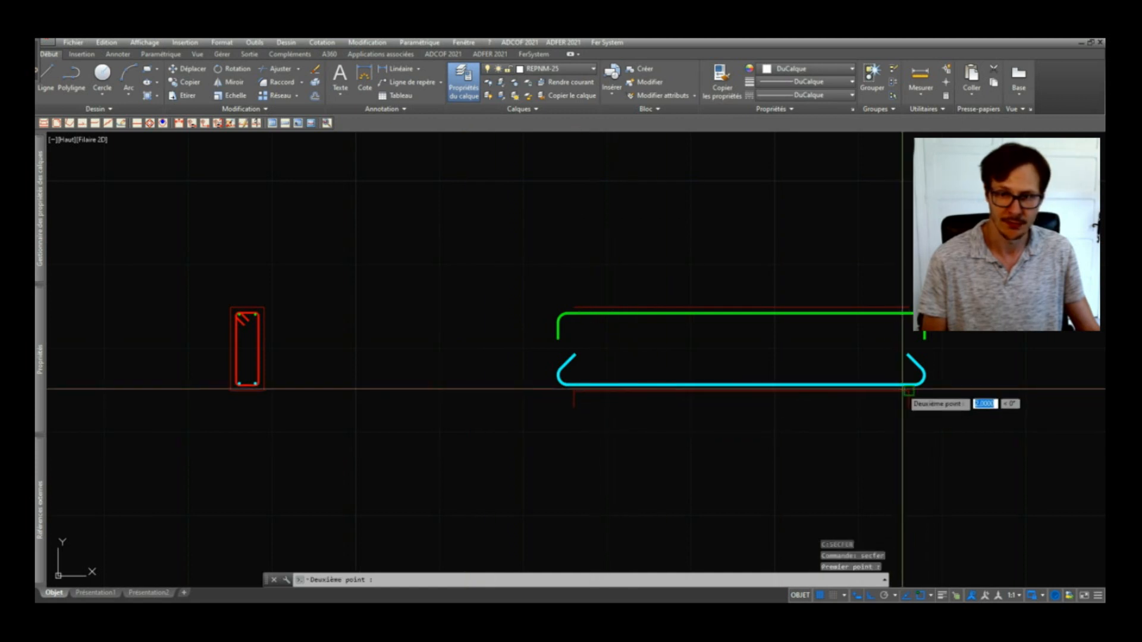
pyautogui.click(833, 372)
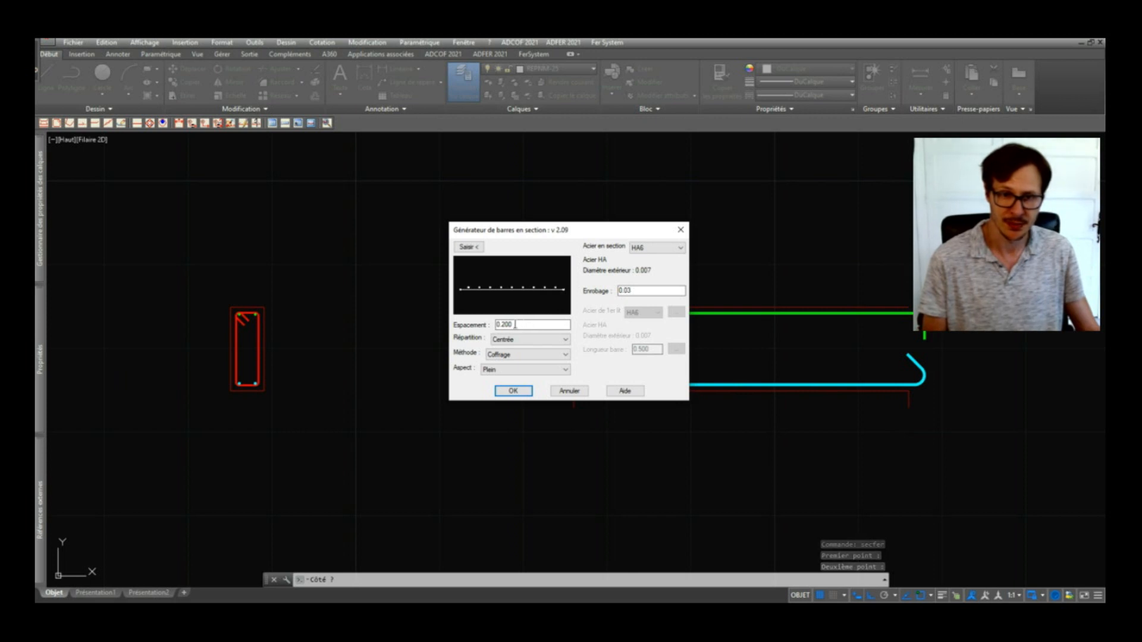
pyautogui.click(512, 391)
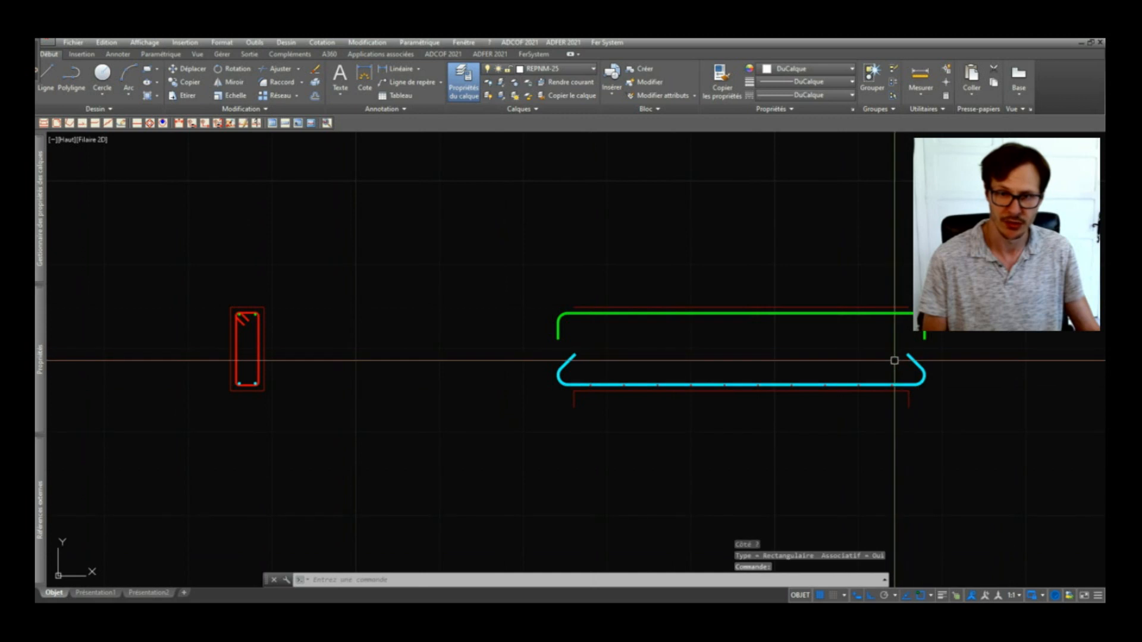
# Step: Move the row of HA6 section bars vertically to just above the lower longitudinal bar in the elevation
pyautogui.scroll(4, 575, 386)
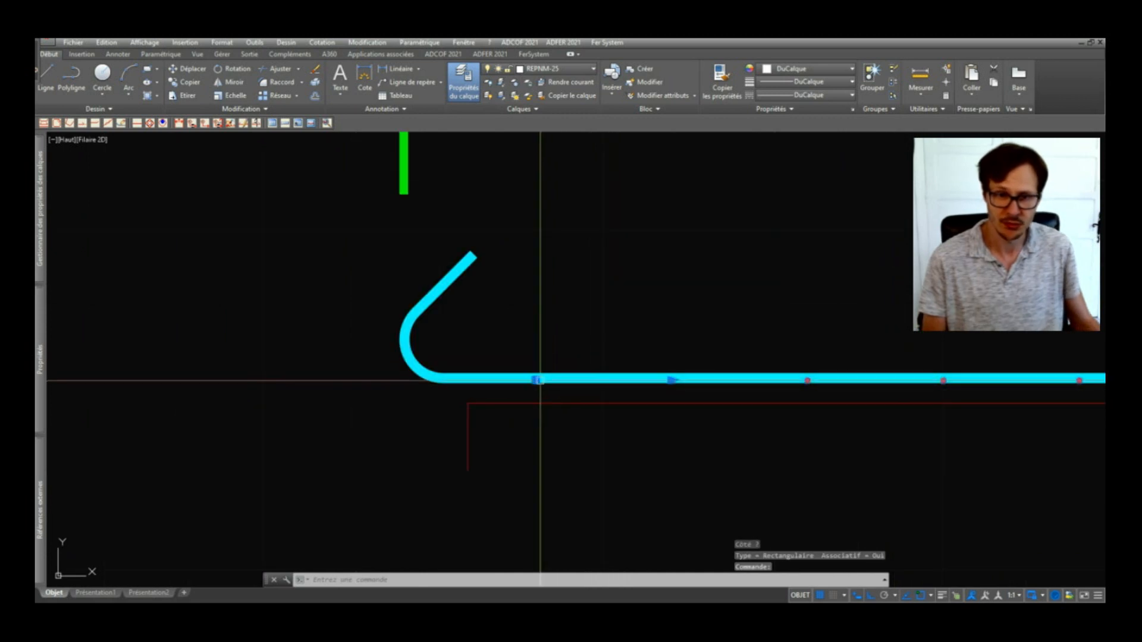
pyautogui.click(535, 380)
pyautogui.scroll(3, 541, 382)
pyautogui.write('D')
pyautogui.press('Return')
pyautogui.click(579, 337)
pyautogui.click(601, 308)
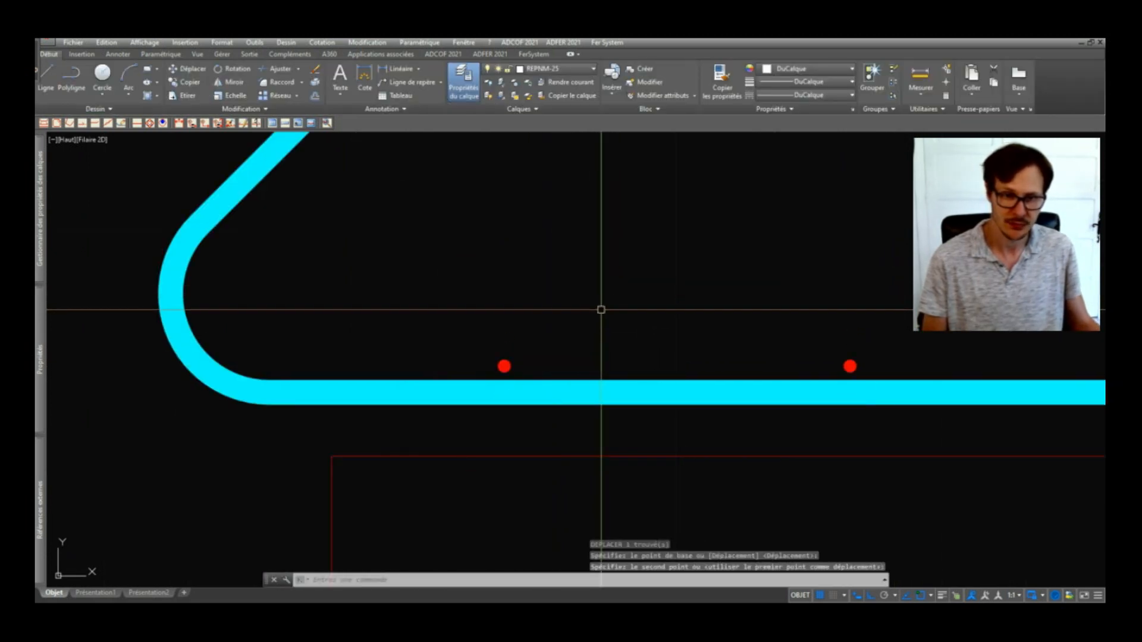
# Step: Copy the row of HA6 section bars vertically to just above the upper longitudinal bar
pyautogui.scroll(-6, 398, 341)
pyautogui.scroll(2, 885, 349)
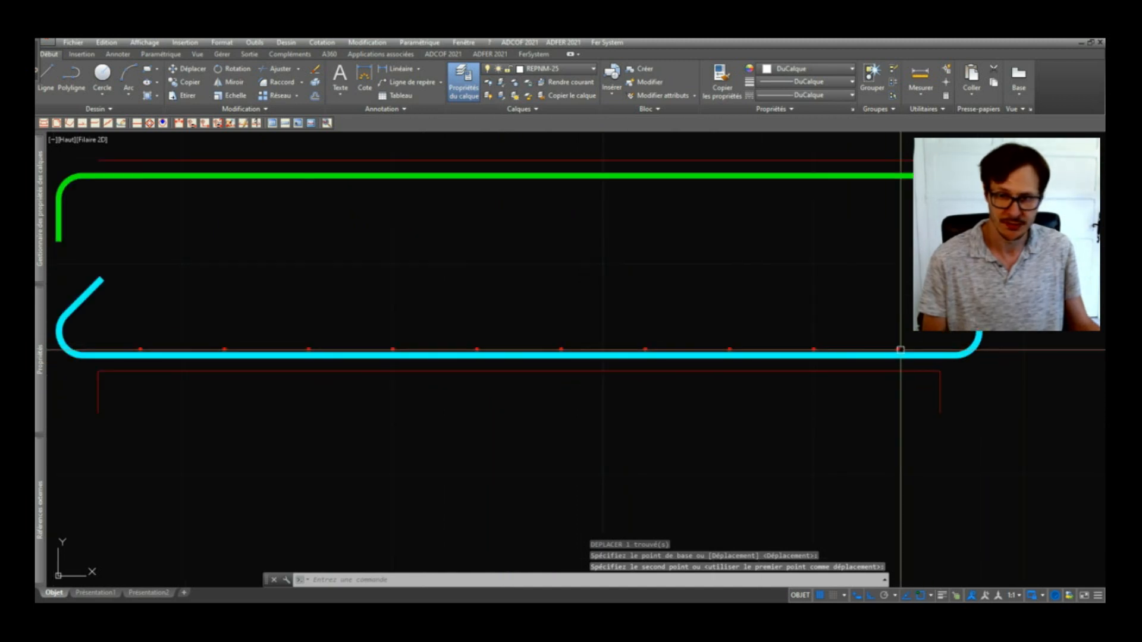
pyautogui.click(886, 349)
pyautogui.write('C')
pyautogui.press('Return')
pyautogui.click(888, 347)
pyautogui.scroll(-1, 905, 332)
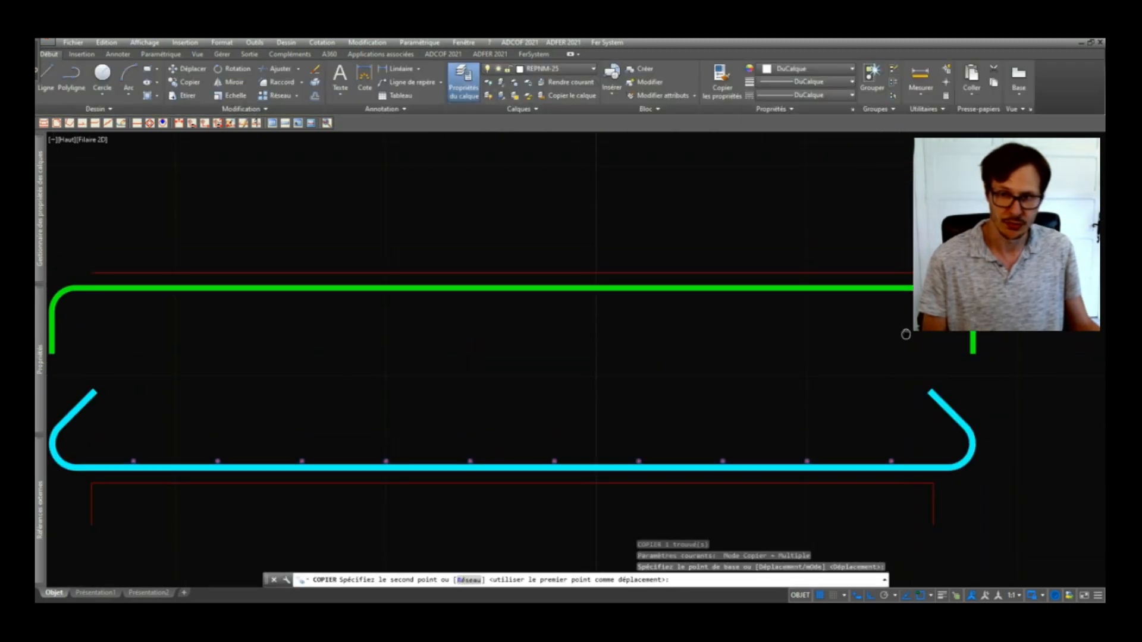
pyautogui.scroll(6, 905, 238)
pyautogui.scroll(2, 901, 208)
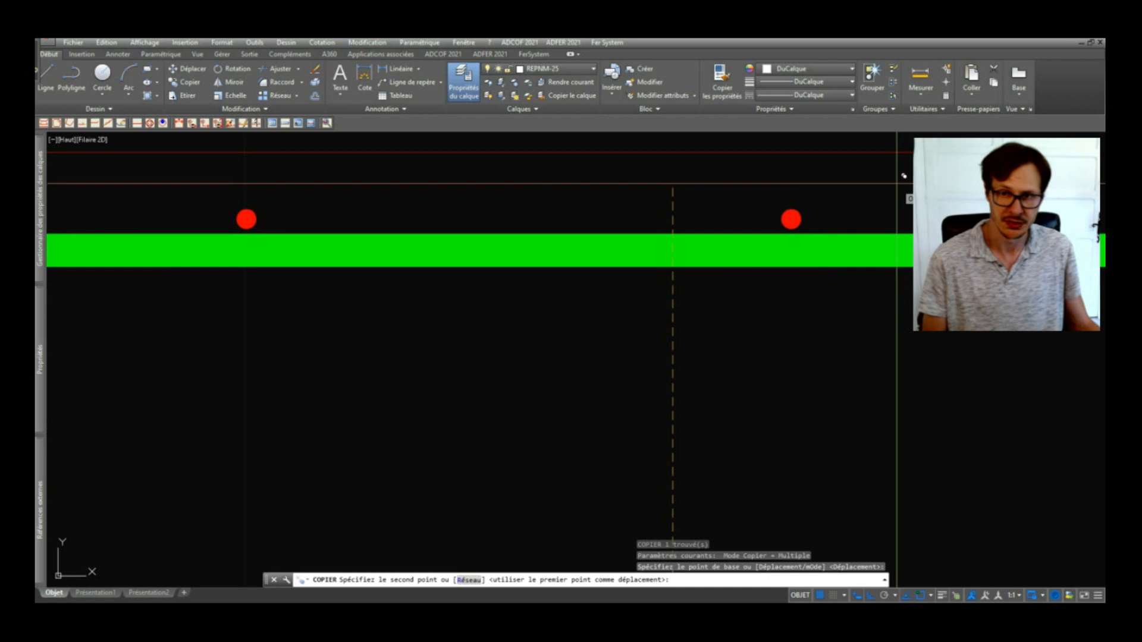
pyautogui.click(897, 187)
pyautogui.scroll(-3, 857, 203)
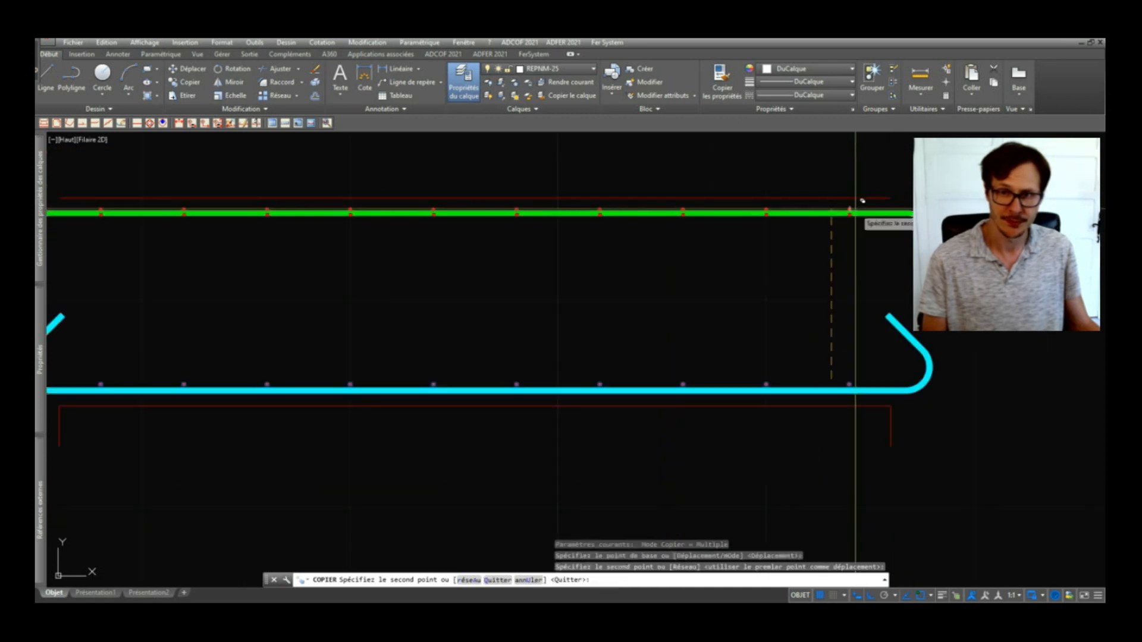
pyautogui.scroll(4, 850, 262)
pyautogui.press('Return')
# Step: Move the lower row of HA6 section bars down to just below the lower longitudinal bar
pyautogui.click(808, 287)
pyautogui.scroll(3, 816, 293)
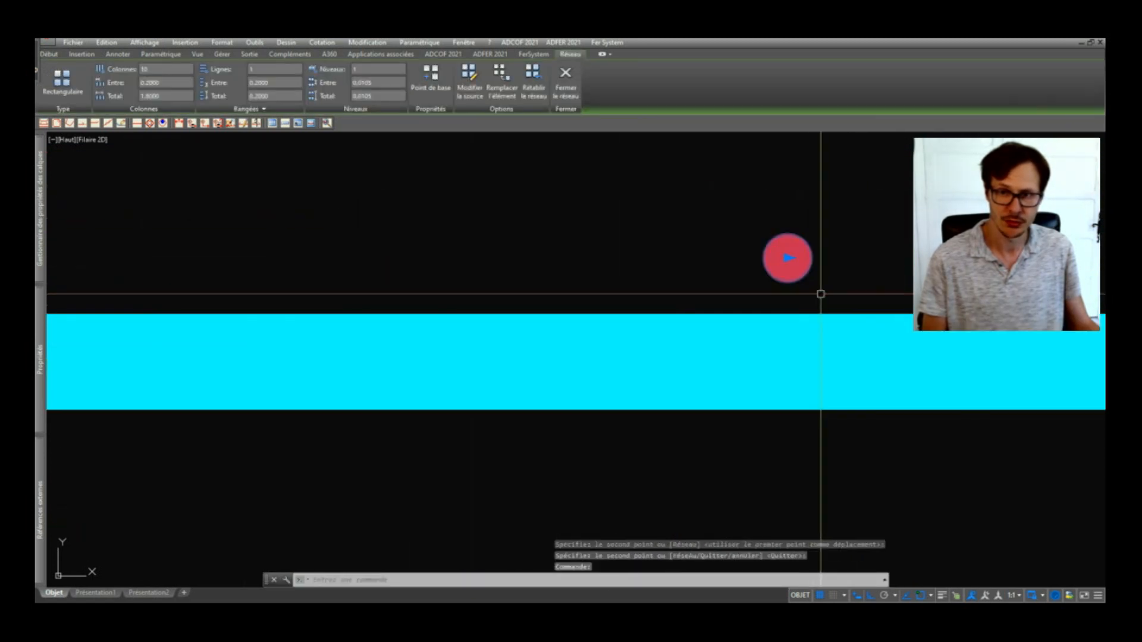
pyautogui.write('d')
pyautogui.press('Return')
pyautogui.click(847, 258)
pyautogui.click(846, 434)
pyautogui.scroll(-5, 811, 435)
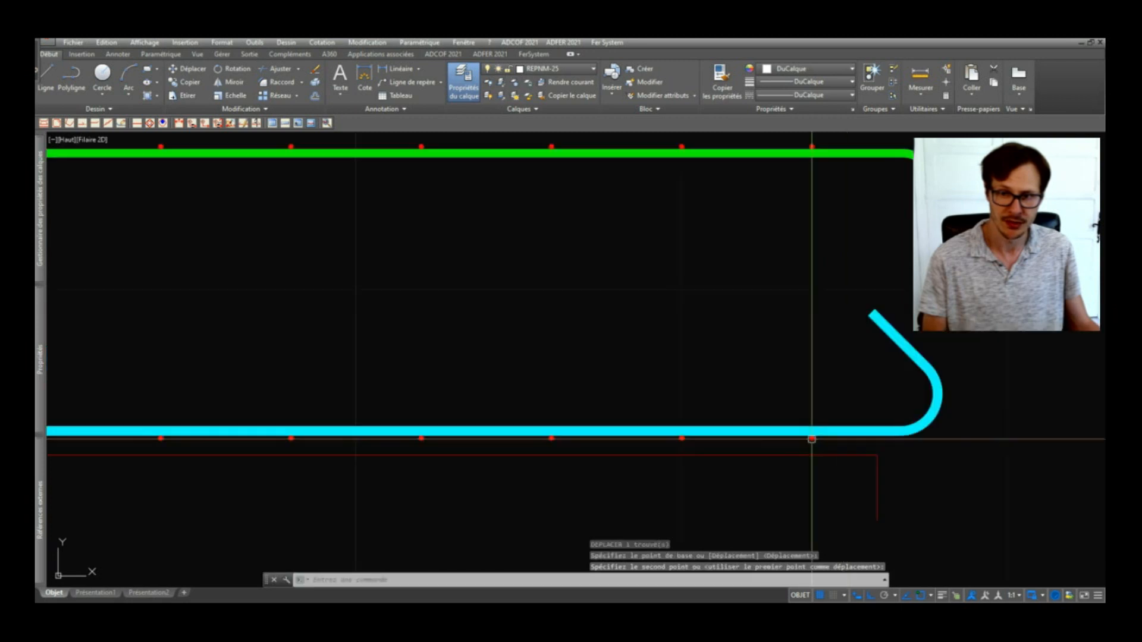
pyautogui.scroll(5, 550, 426)
pyautogui.scroll(-5, 448, 354)
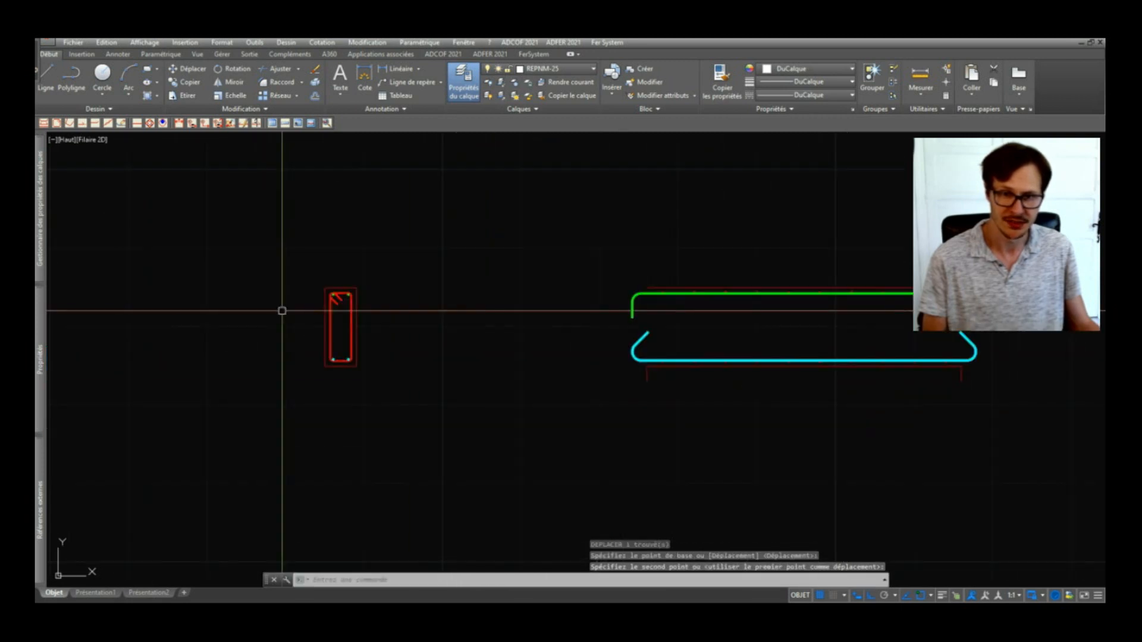
pyautogui.scroll(5, 780, 311)
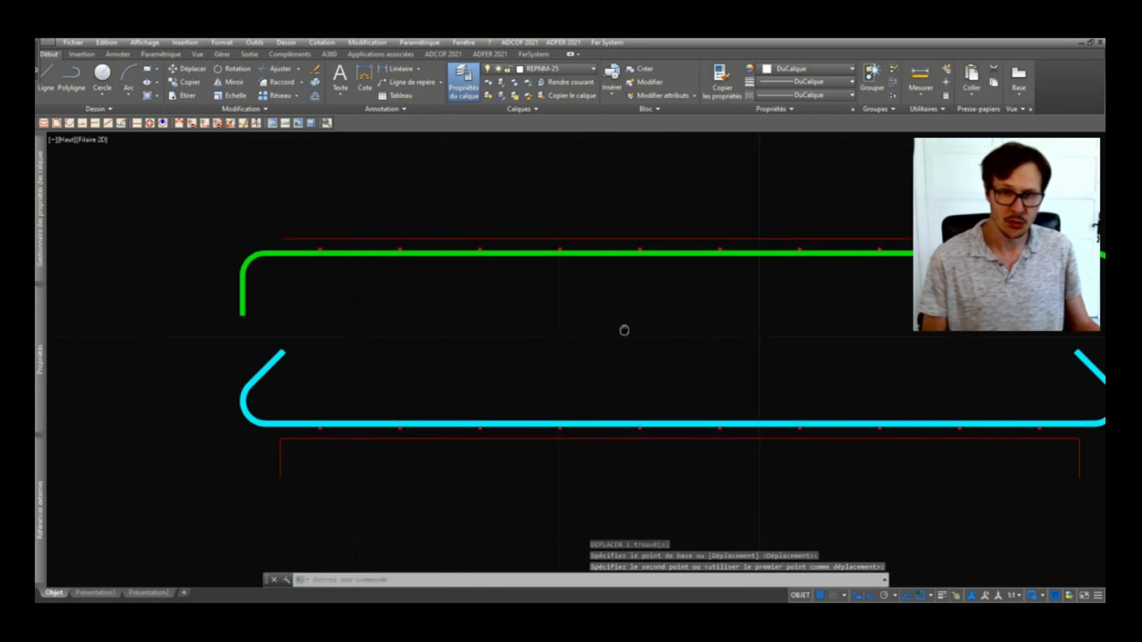
# Step: Generate a straight HA6 bar with 0.03 cover along the elevation's left formwork side, between its upper and lower corners
pyautogui.click(45, 123)
pyautogui.click(479, 329)
pyautogui.click(480, 338)
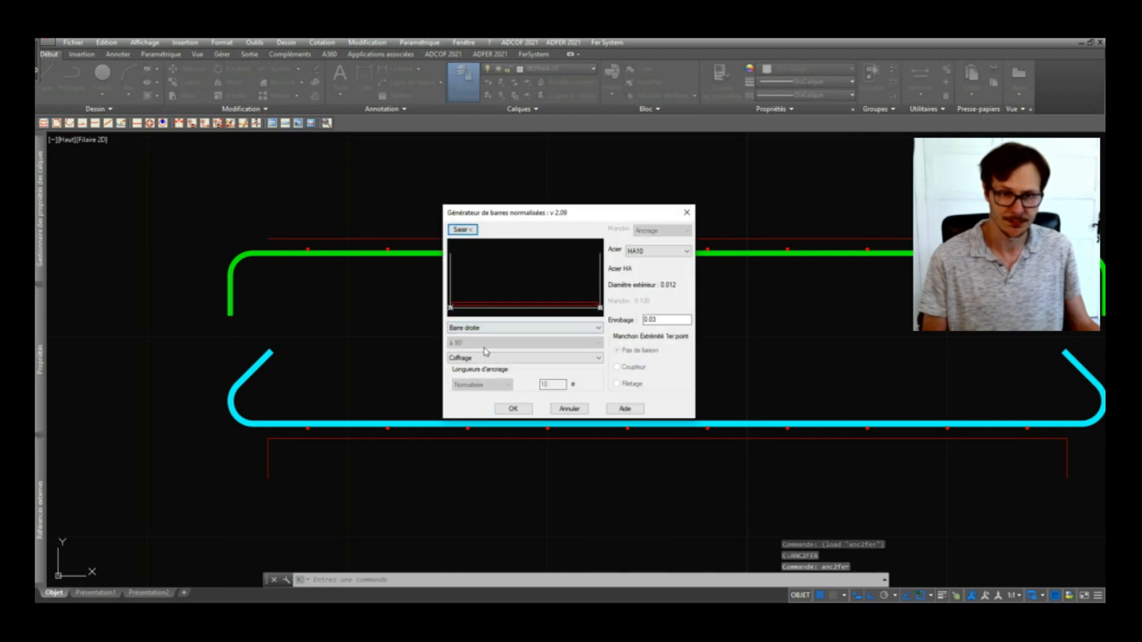
pyautogui.click(655, 252)
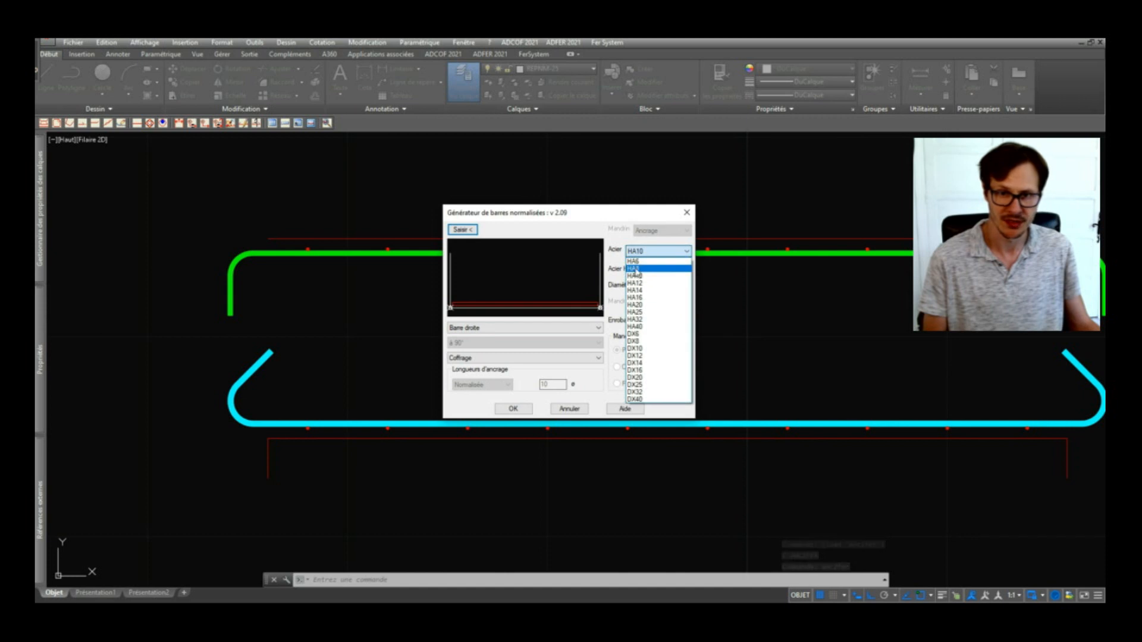
pyautogui.click(640, 262)
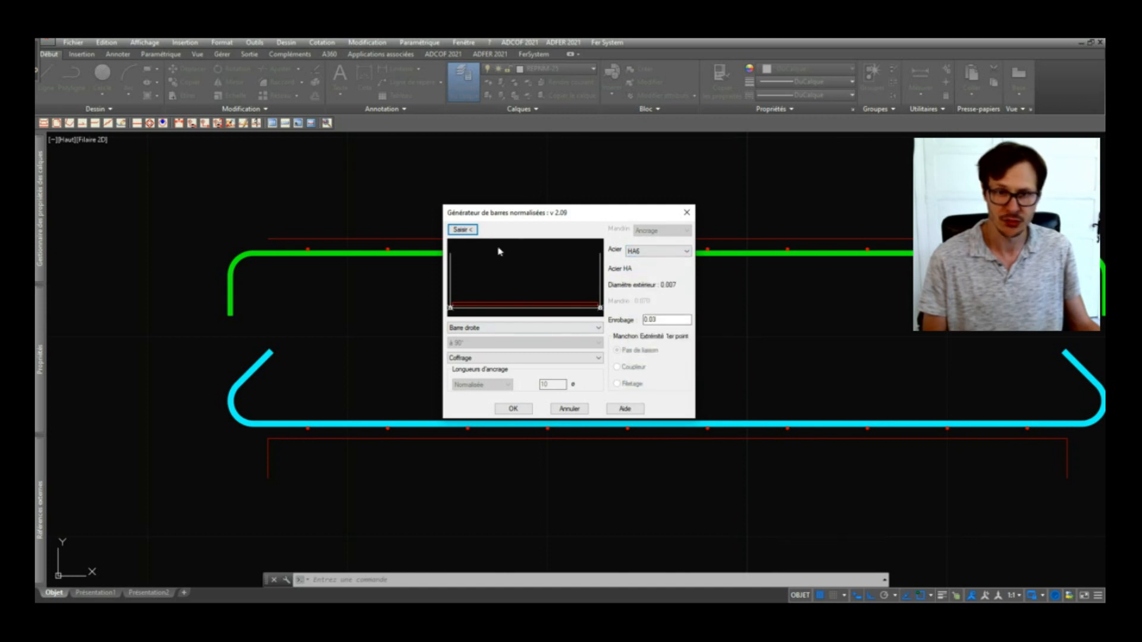
pyautogui.click(463, 230)
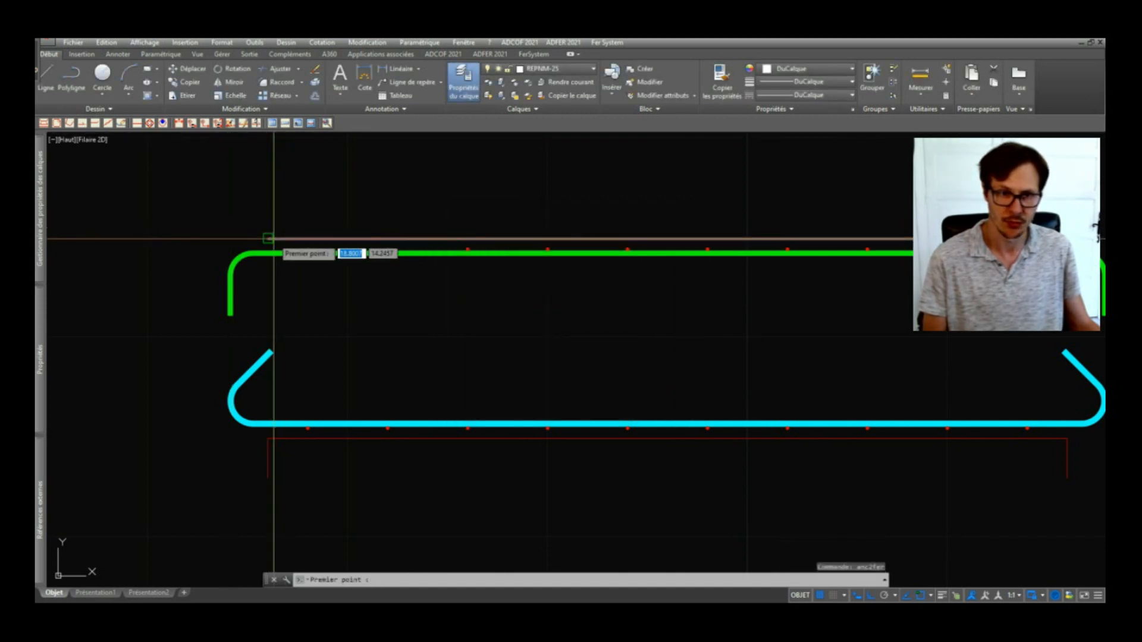
pyautogui.click(268, 240)
pyautogui.click(270, 440)
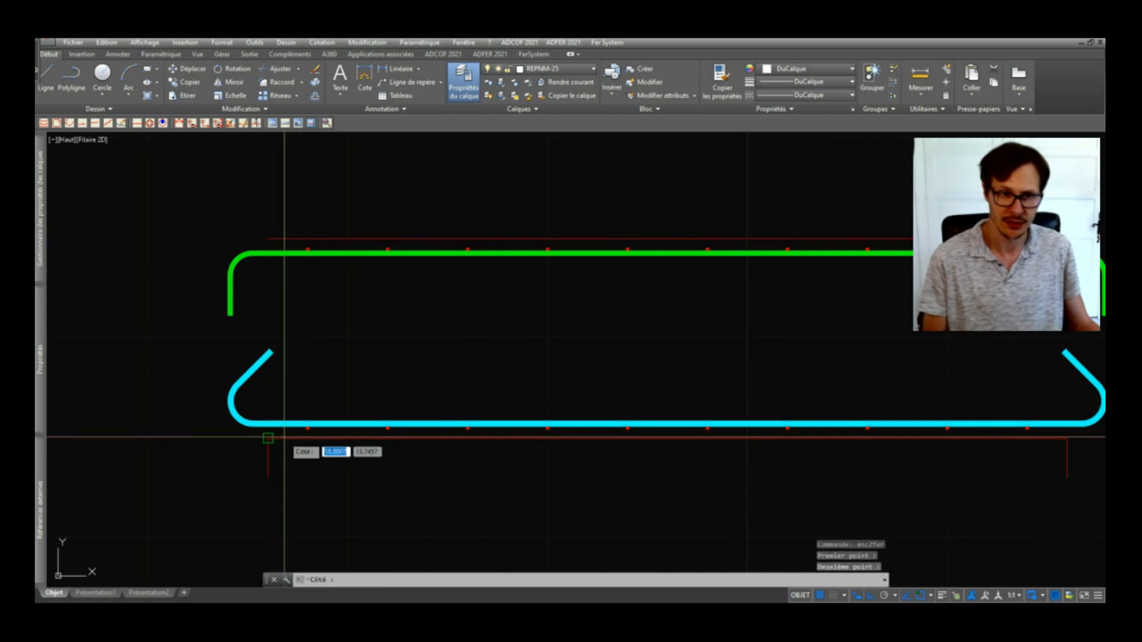
pyautogui.click(305, 393)
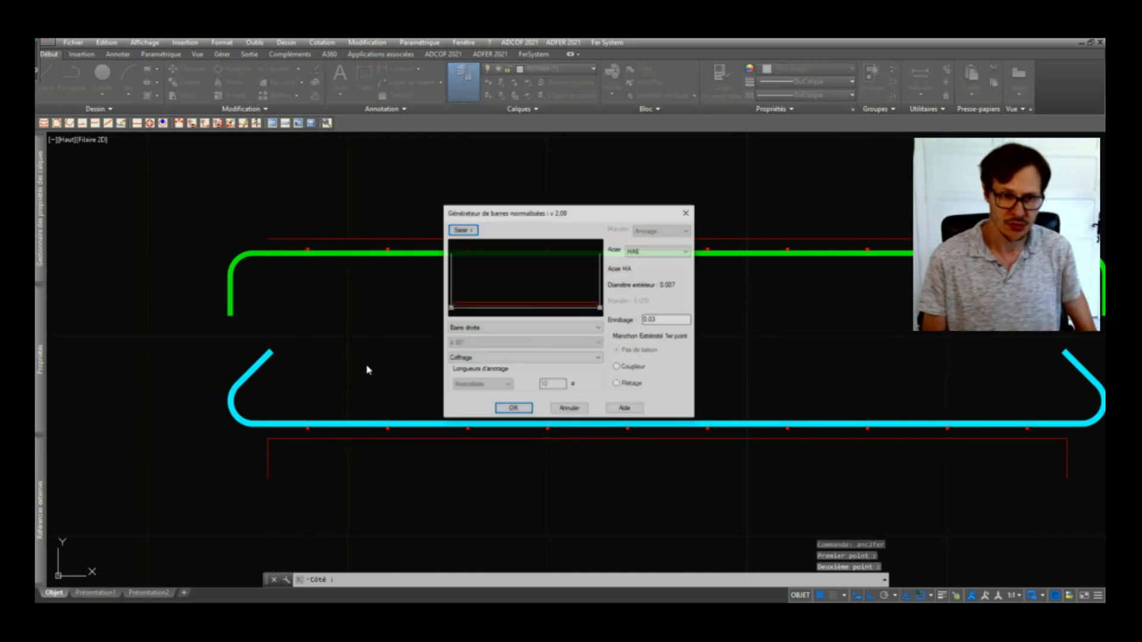
pyautogui.click(514, 410)
# Step: Move the vertical HA6 bar horizontally to align it with the first HA6 section bar on the upper longitudinal bar
pyautogui.scroll(4, 277, 261)
pyautogui.write('d')
pyautogui.press('Return')
pyautogui.scroll(4, 280, 255)
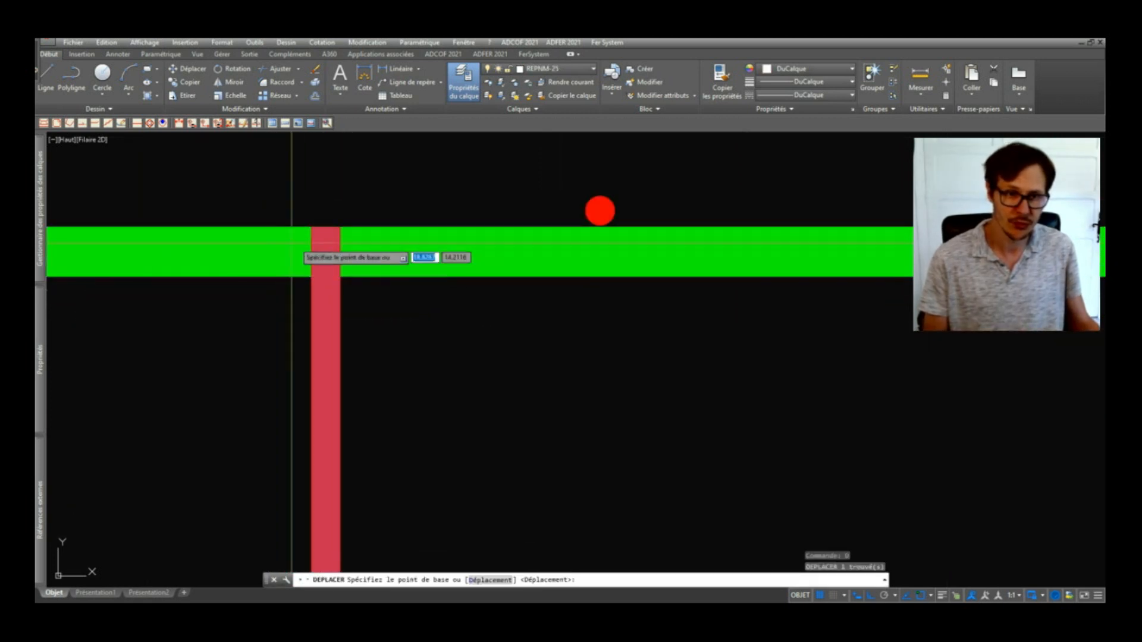
pyautogui.click(326, 227)
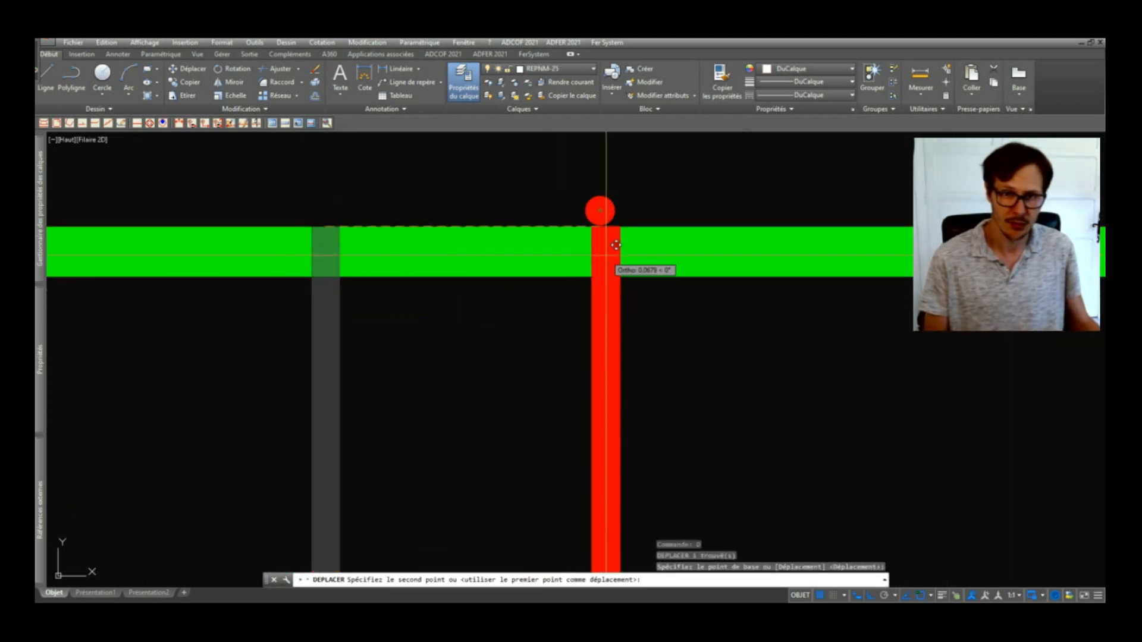
pyautogui.click(615, 245)
pyautogui.scroll(-5, 595, 256)
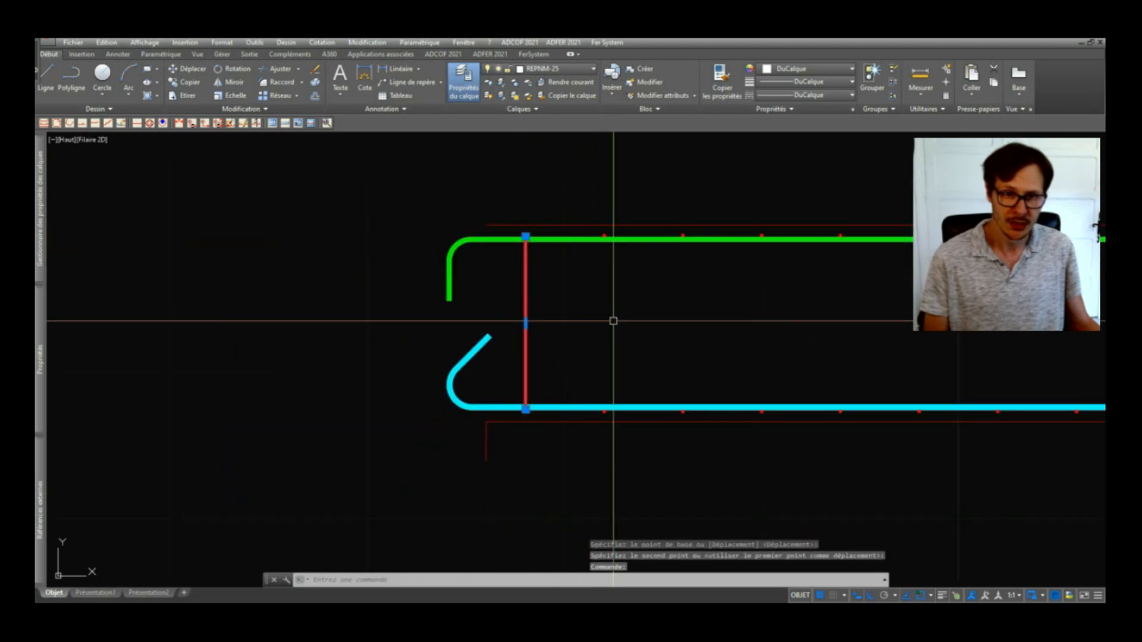
# Step: Copy the vertical HA6 bar horizontally as an array of 15 elements at 0.2 spacing along the beam
pyautogui.scroll(-4, 613, 321)
pyautogui.write('cp')
pyautogui.press('Return')
pyautogui.click(397, 319)
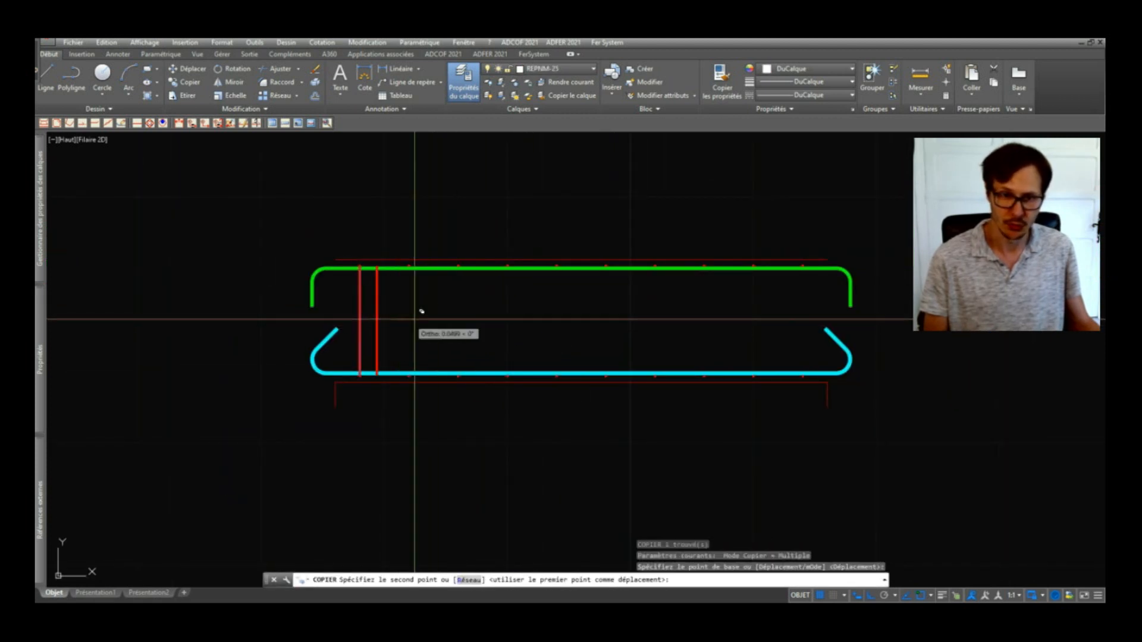
pyautogui.write('r')
pyautogui.press('Return')
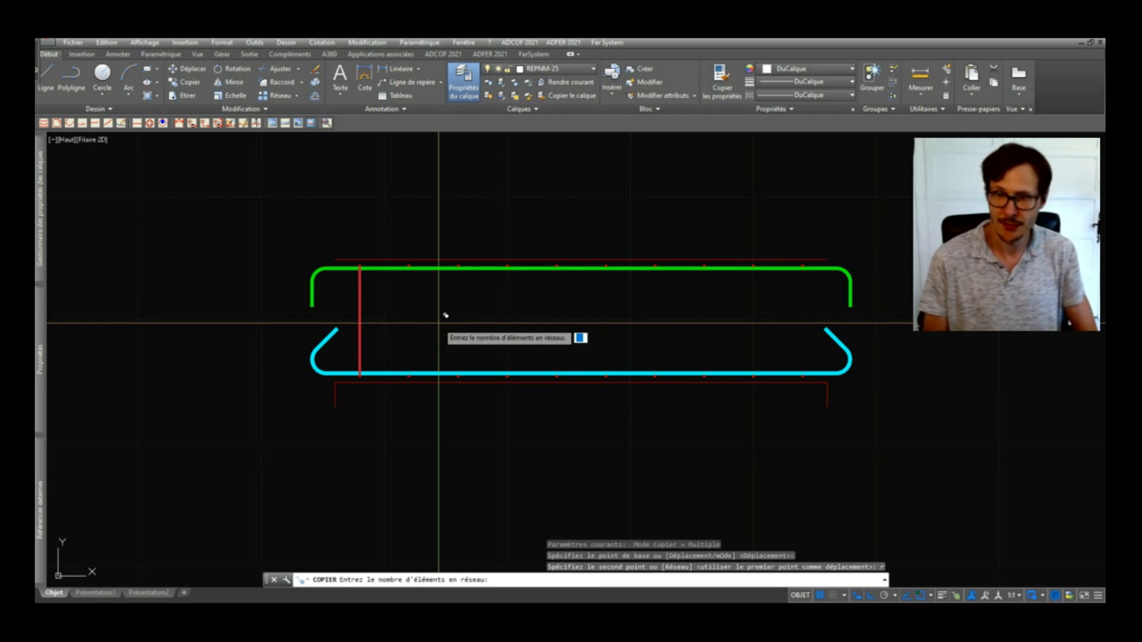
pyautogui.write('15')
pyautogui.press('Return')
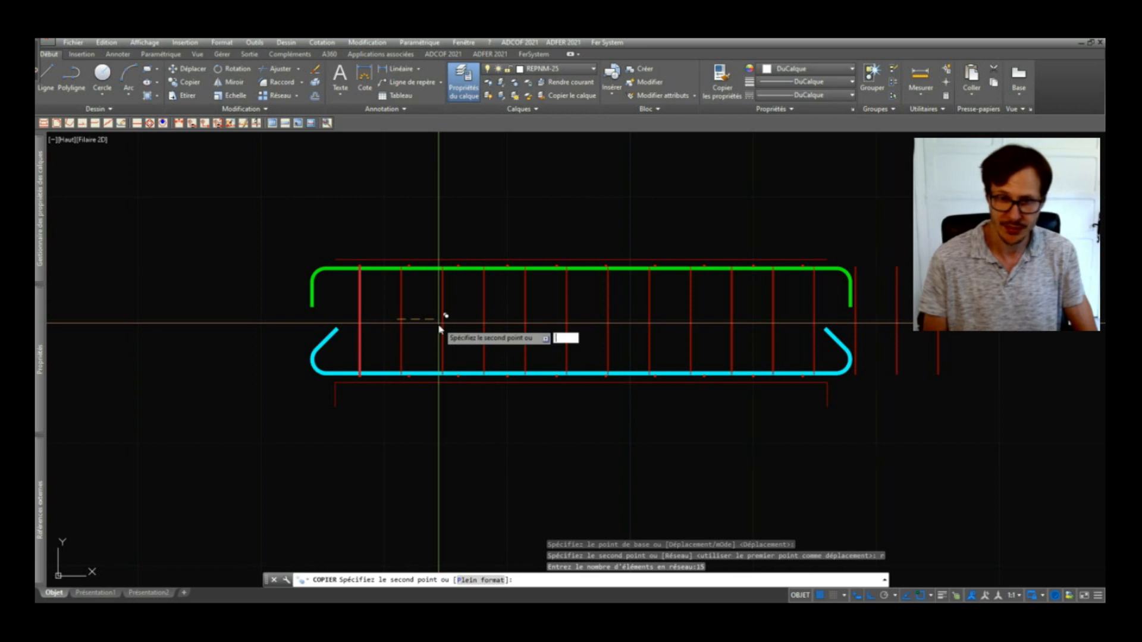
pyautogui.write('.2')
pyautogui.press('Return')
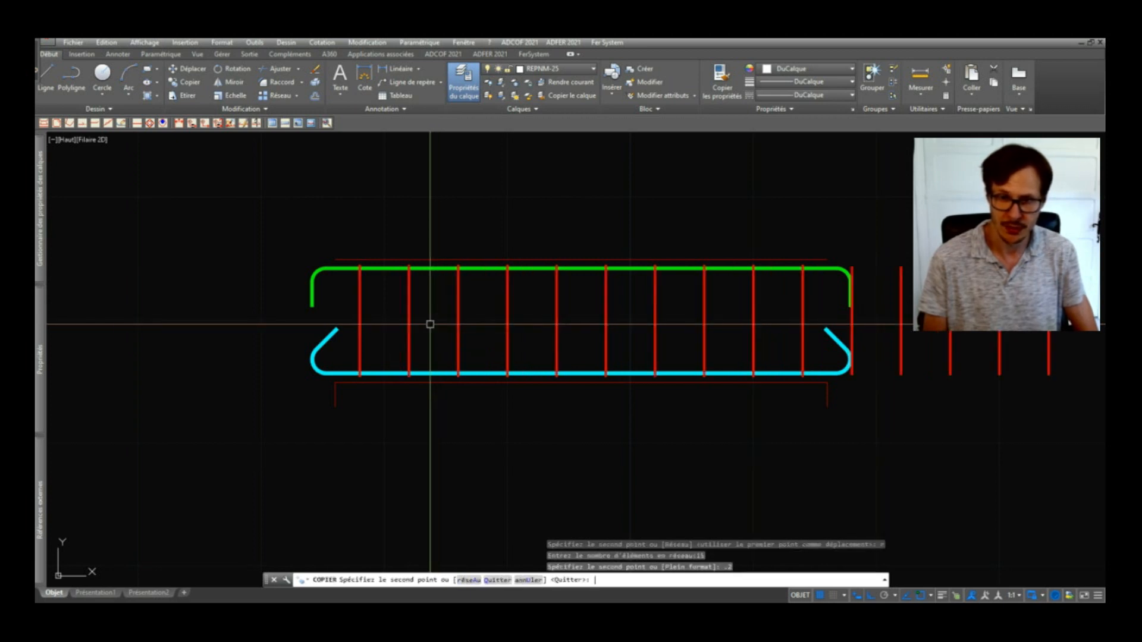
pyautogui.press('Return')
# Step: Delete the surplus vertical bars that extend beyond the right end of the elevation
pyautogui.click(842, 249)
pyautogui.scroll(-4, 832, 282)
pyautogui.click(897, 313)
pyautogui.press('Delete')
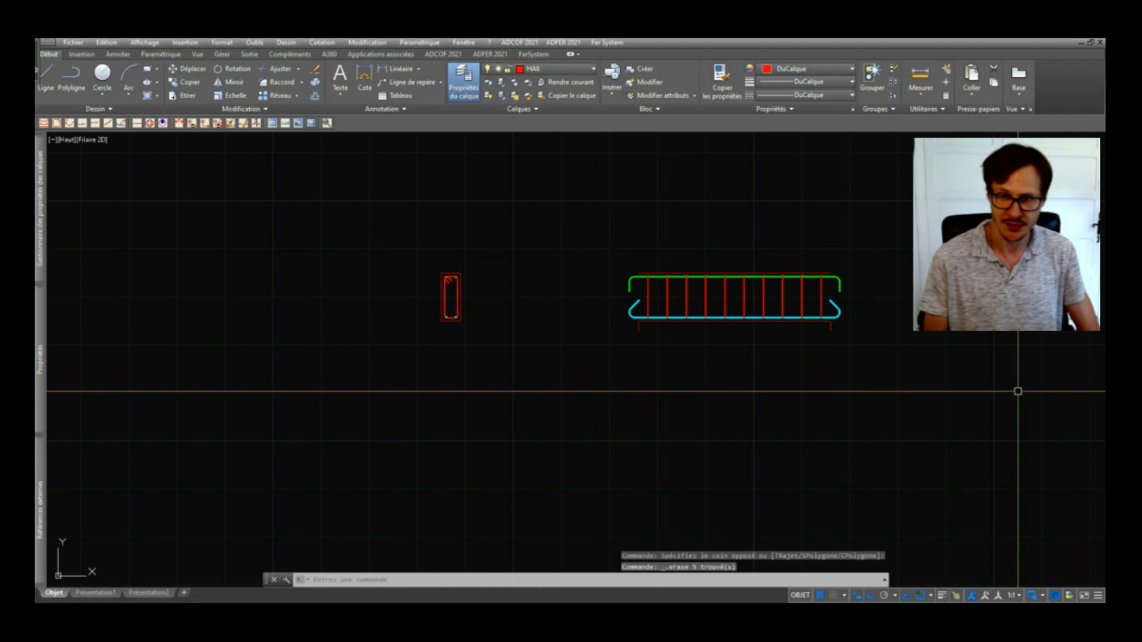
# Step: Examine how the vertical bars line up with the section bars along the upper and lower longitudinal bars
pyautogui.scroll(6, 827, 309)
pyautogui.scroll(6, 806, 284)
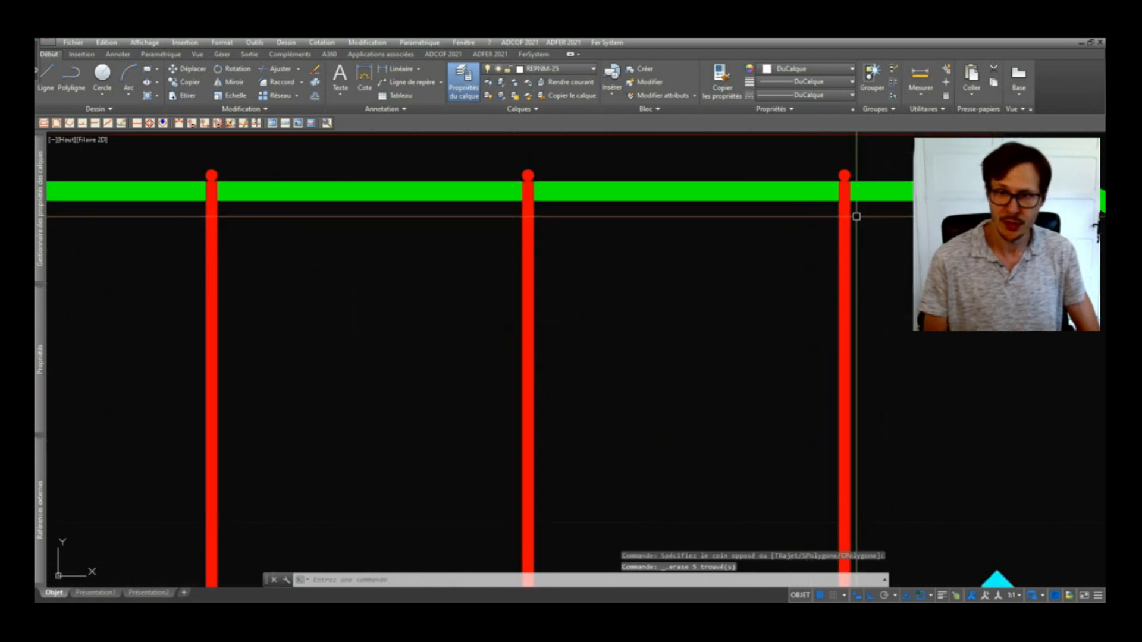
pyautogui.scroll(4, 841, 193)
pyautogui.scroll(-3, 841, 194)
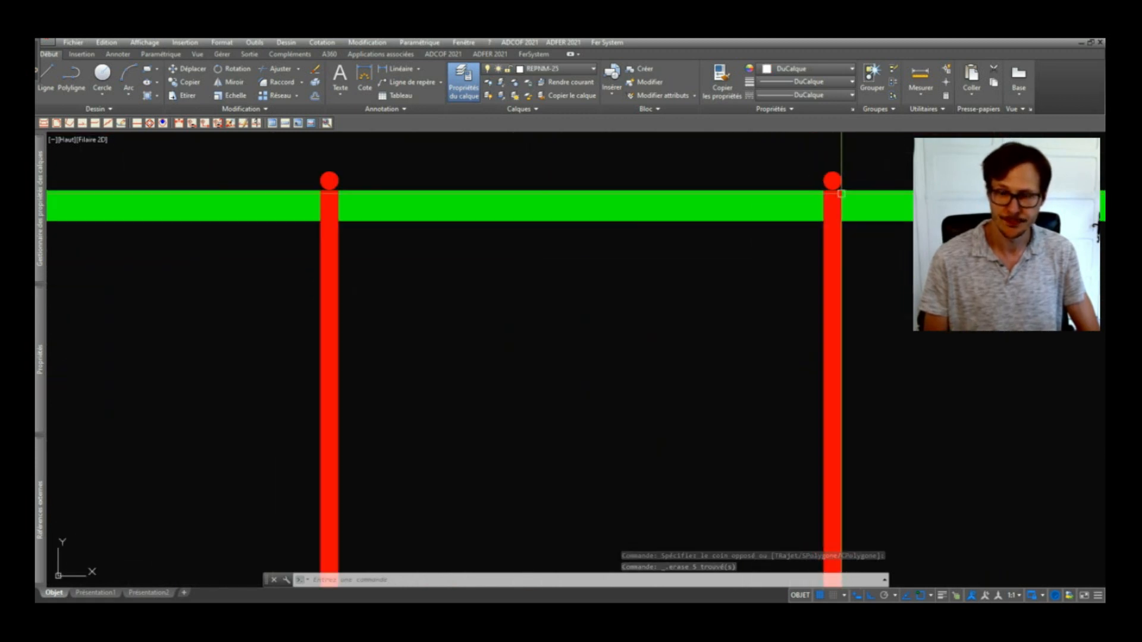
pyautogui.scroll(-4, 841, 203)
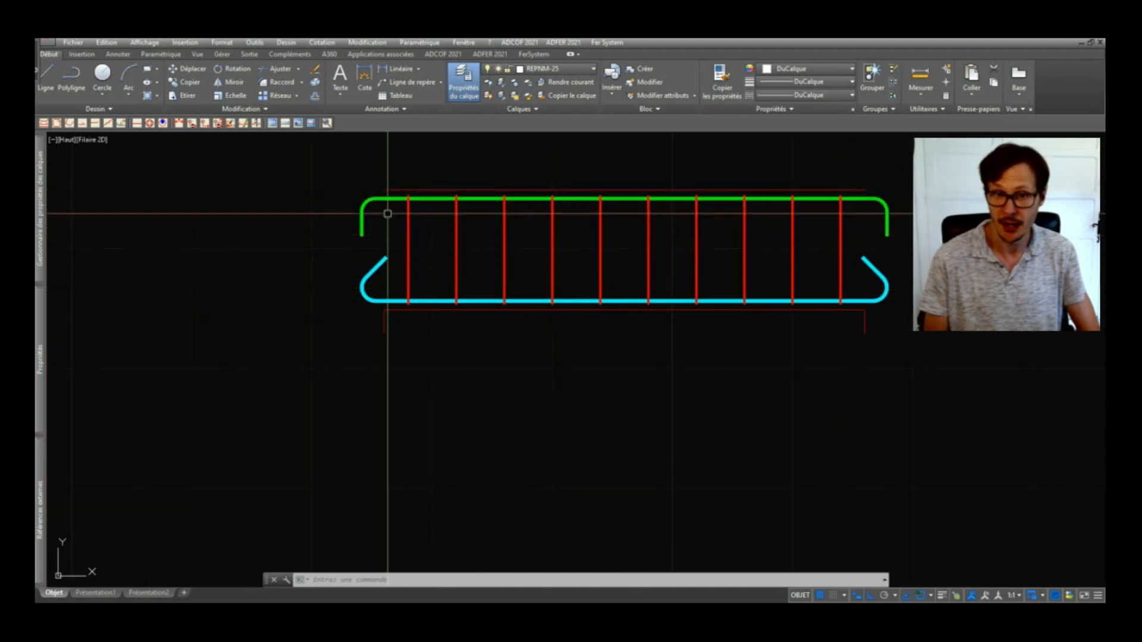
pyautogui.scroll(6, 388, 200)
pyautogui.scroll(-4, 464, 357)
pyautogui.scroll(6, 417, 346)
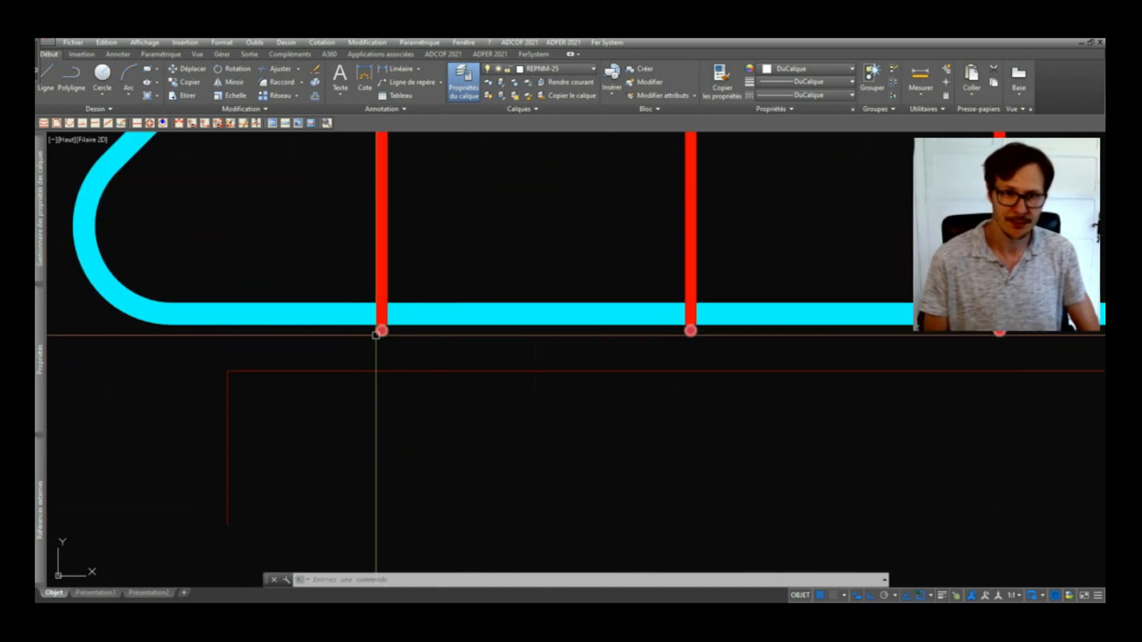
# Step: Add a linear bar distribution dimension with 0.200 spacing at 1:25 scale between the first and last lower section bars, placed below the elevation
pyautogui.click(180, 123)
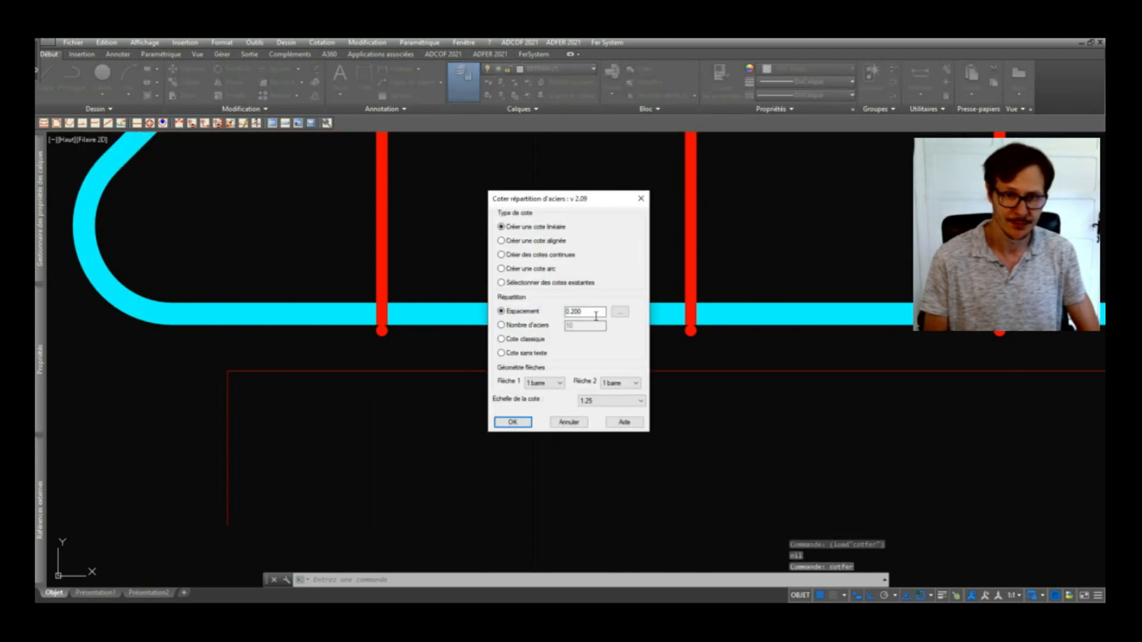
pyautogui.click(511, 422)
pyautogui.scroll(5, 376, 346)
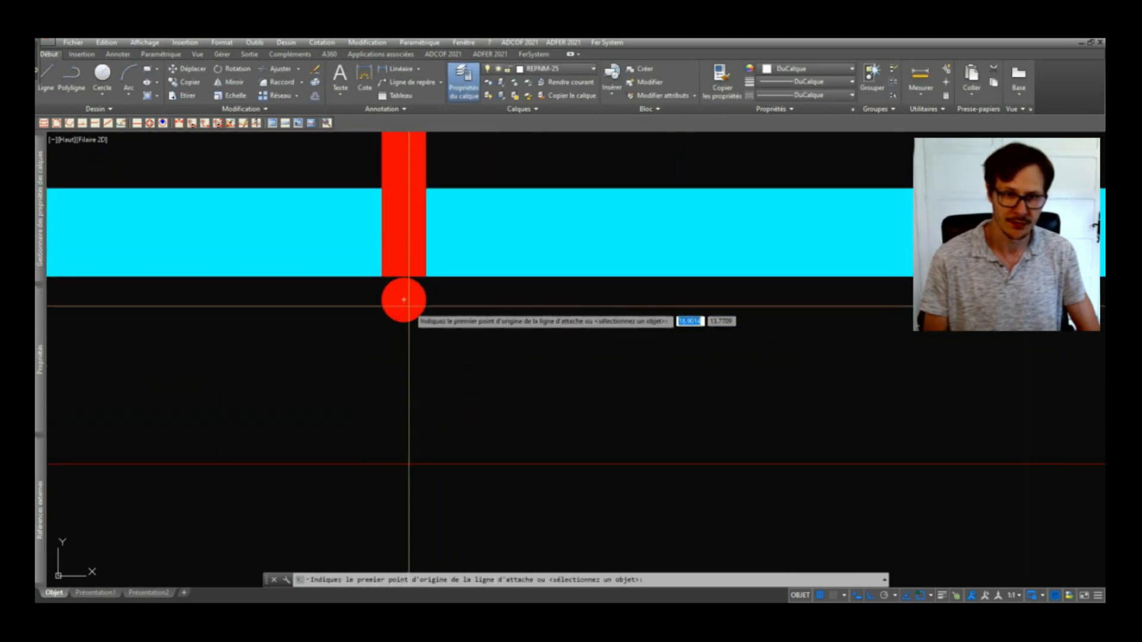
pyautogui.scroll(-5, 404, 301)
pyautogui.scroll(3, 523, 420)
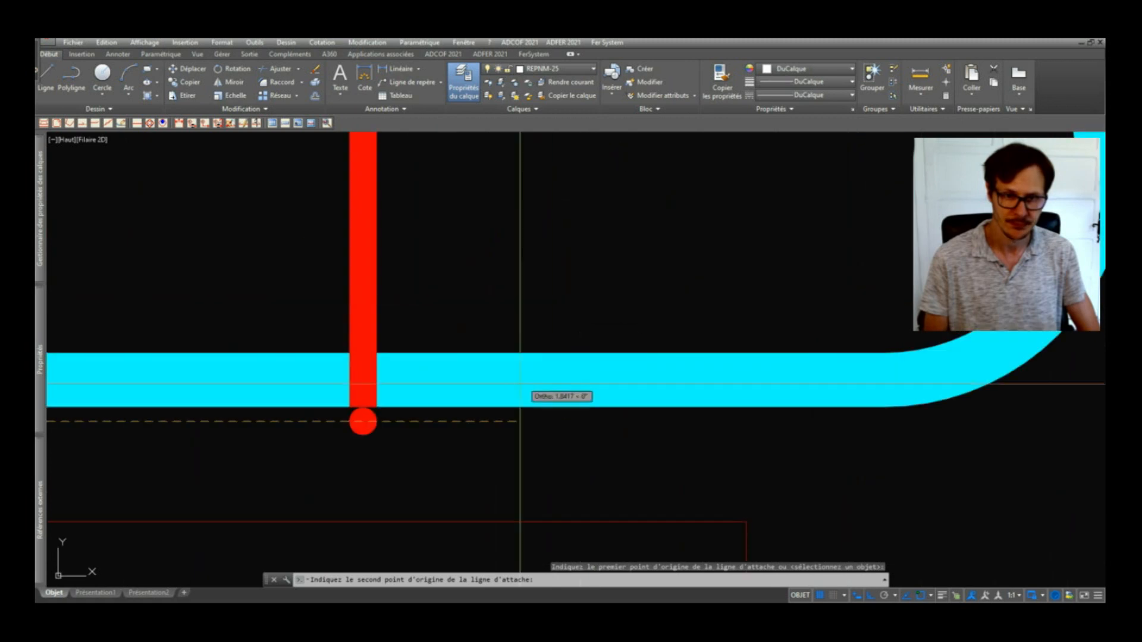
pyautogui.click(363, 421)
pyautogui.scroll(-5, 513, 293)
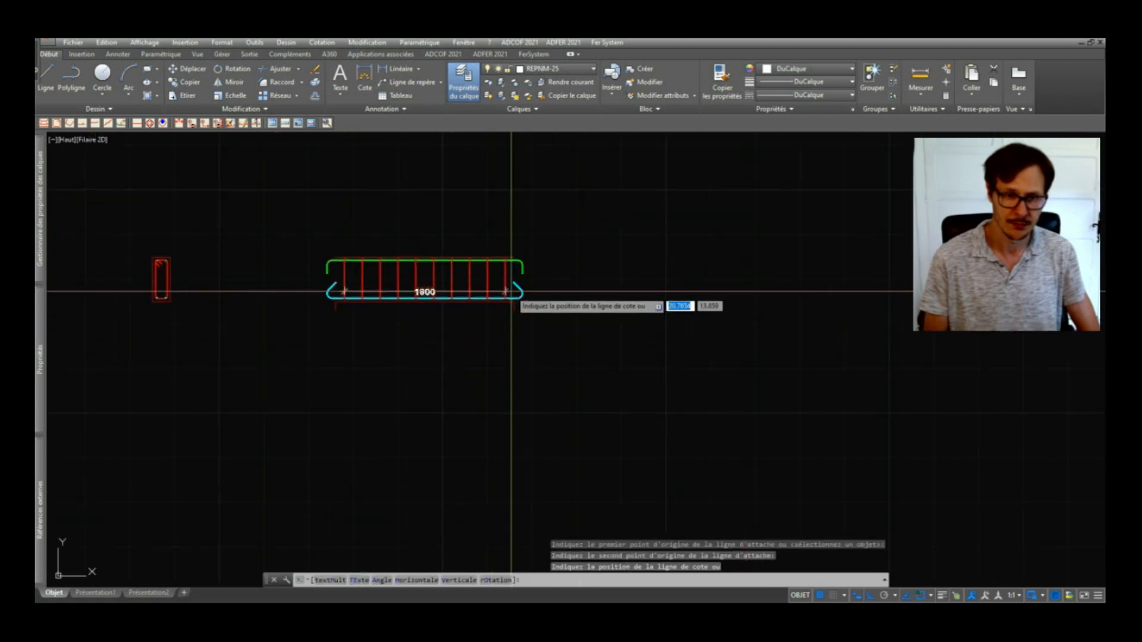
pyautogui.click(498, 325)
# Step: Examine the bar distribution dimension below the elevation and the neighbouring cross-section
pyautogui.moveTo(505, 388); pyautogui.dragTo(599, 416, button='middle')
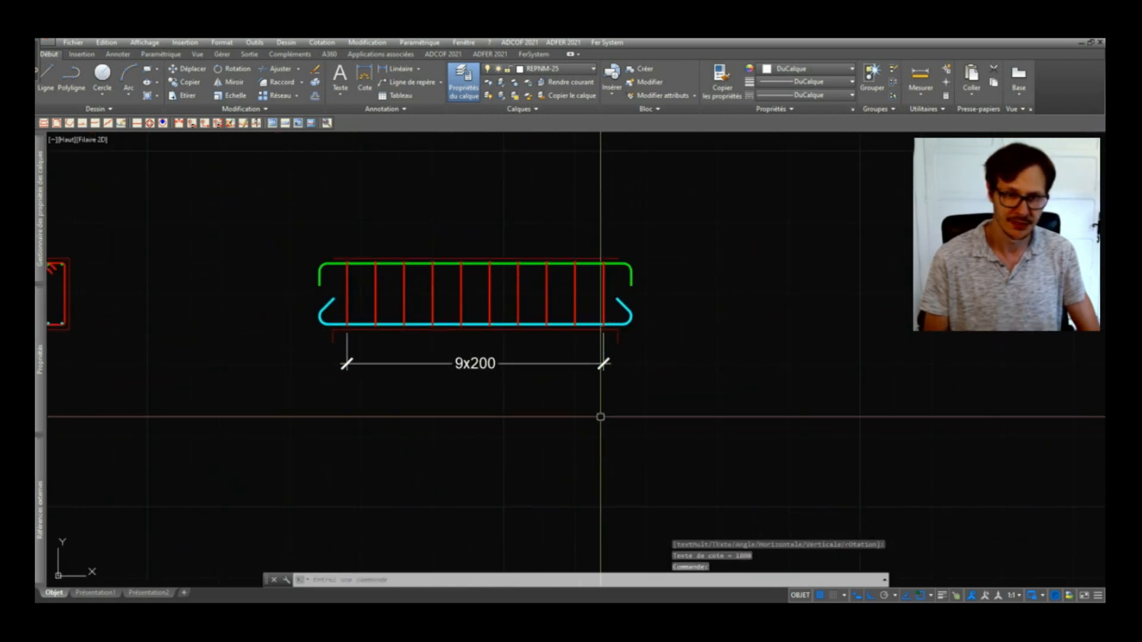
pyautogui.scroll(3, 453, 369)
pyautogui.moveTo(372, 377); pyautogui.dragTo(571, 397, button='middle')
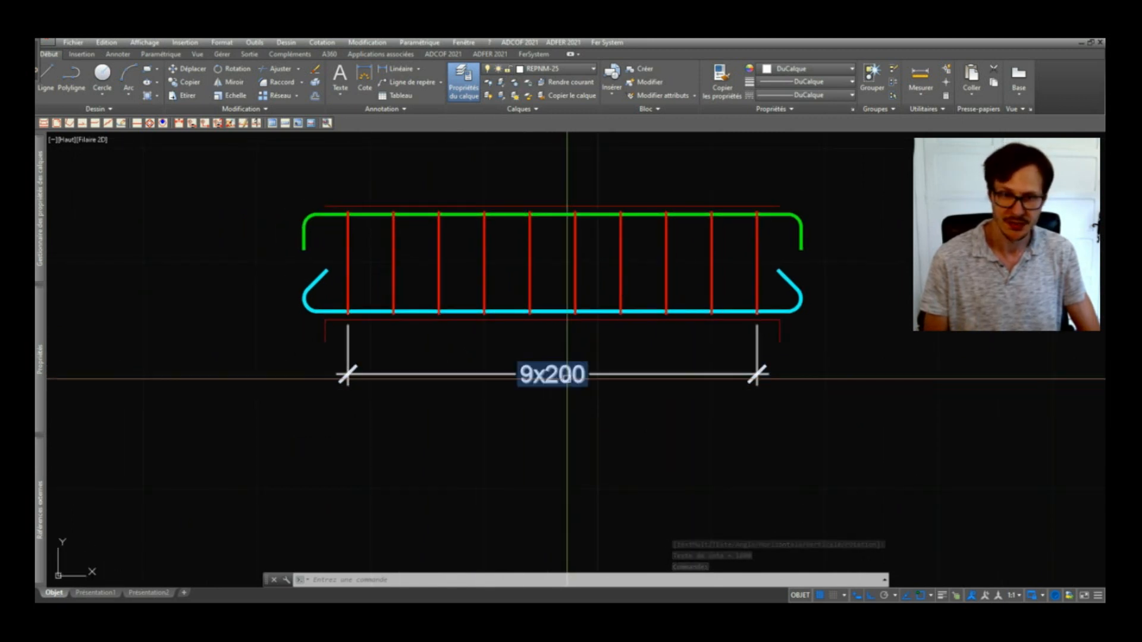
pyautogui.scroll(-2, 637, 350)
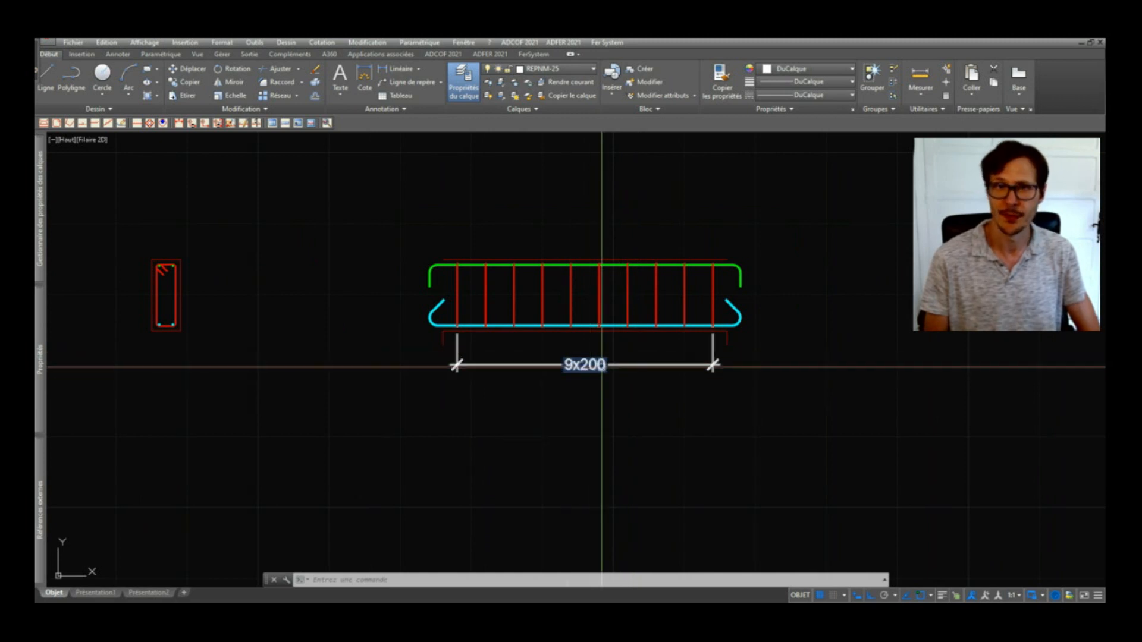
pyautogui.moveTo(490, 352); pyautogui.dragTo(527, 354, button='middle')
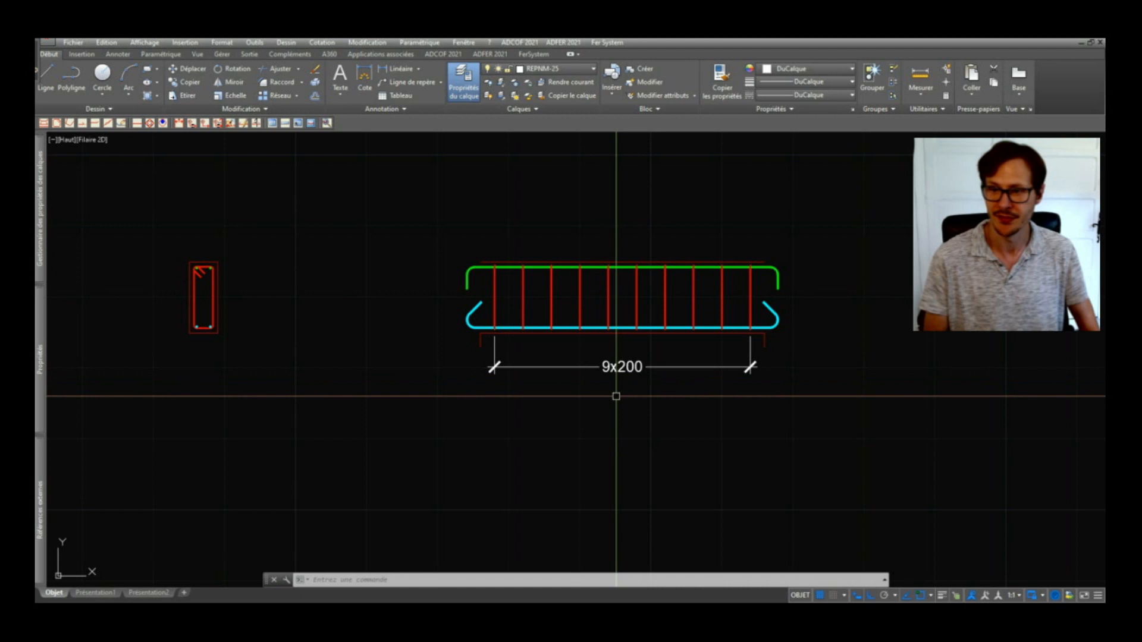
pyautogui.moveTo(694, 372); pyautogui.dragTo(680, 380, button='middle')
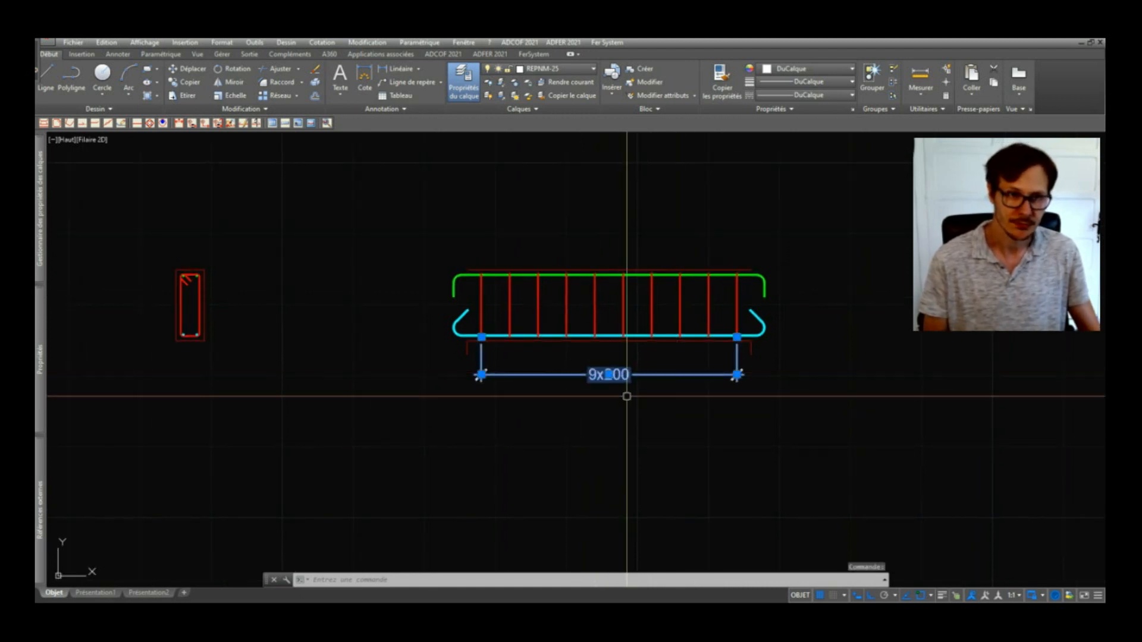
pyautogui.press('Escape')
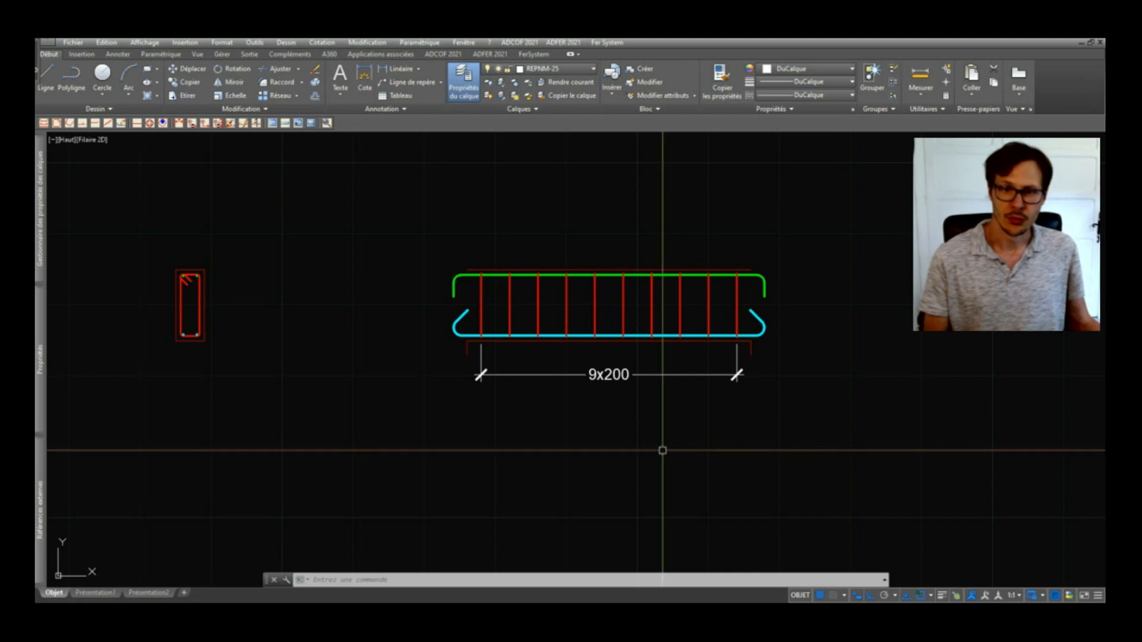
pyautogui.moveTo(332, 311); pyautogui.dragTo(433, 331, button='middle')
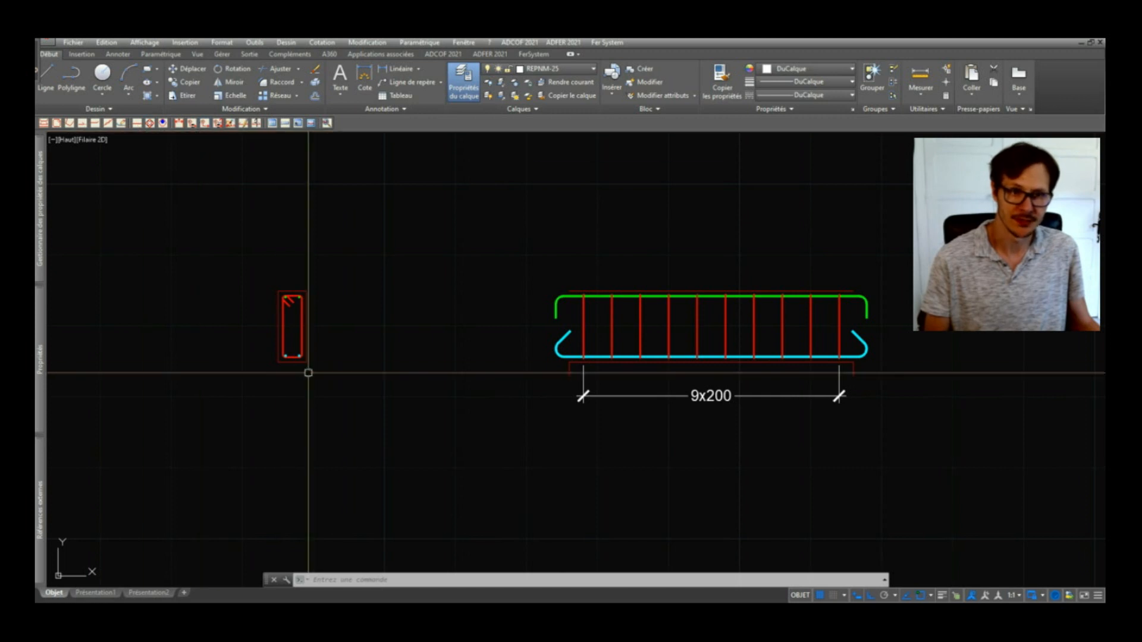
pyautogui.scroll(4, 308, 373)
pyautogui.scroll(-2, 298, 352)
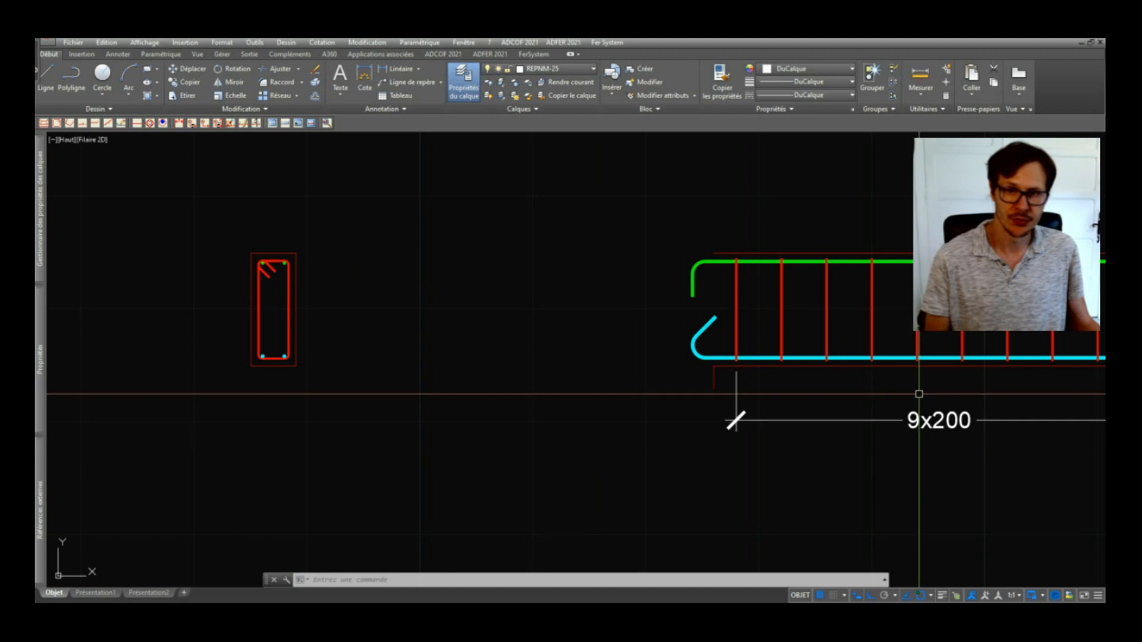
# Step: Place a linear distribution dimension with 0.200 spacing at 1:25 scale between the two lower bars of the cross-section
pyautogui.scroll(4, 307, 367)
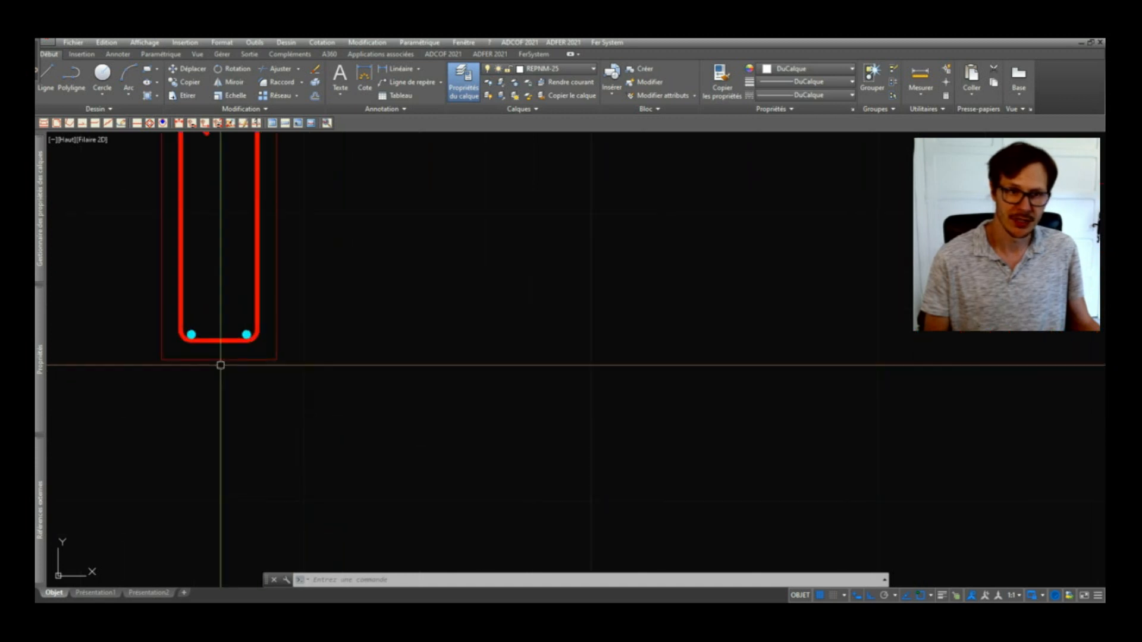
pyautogui.click(180, 124)
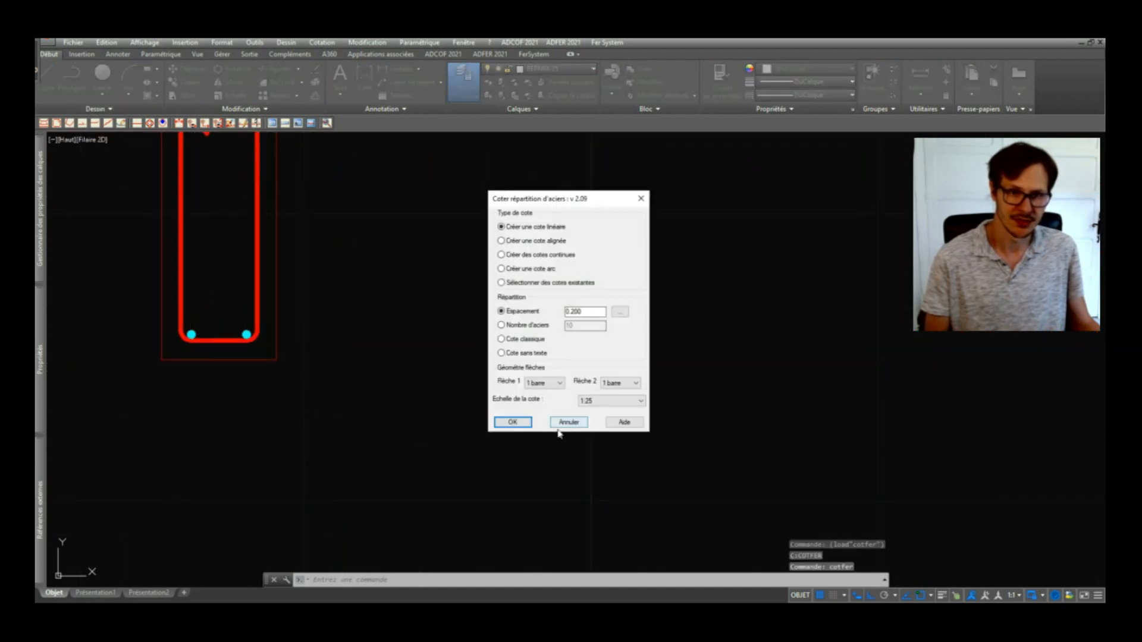
pyautogui.click(512, 421)
pyautogui.scroll(5, 173, 357)
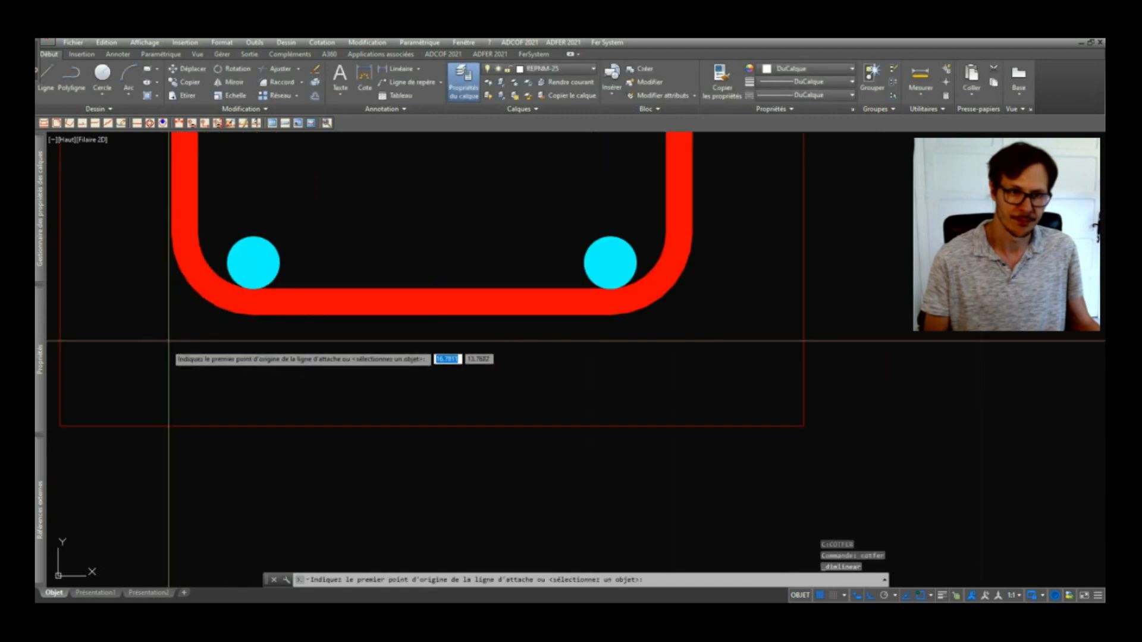
pyautogui.click(254, 263)
pyautogui.click(607, 261)
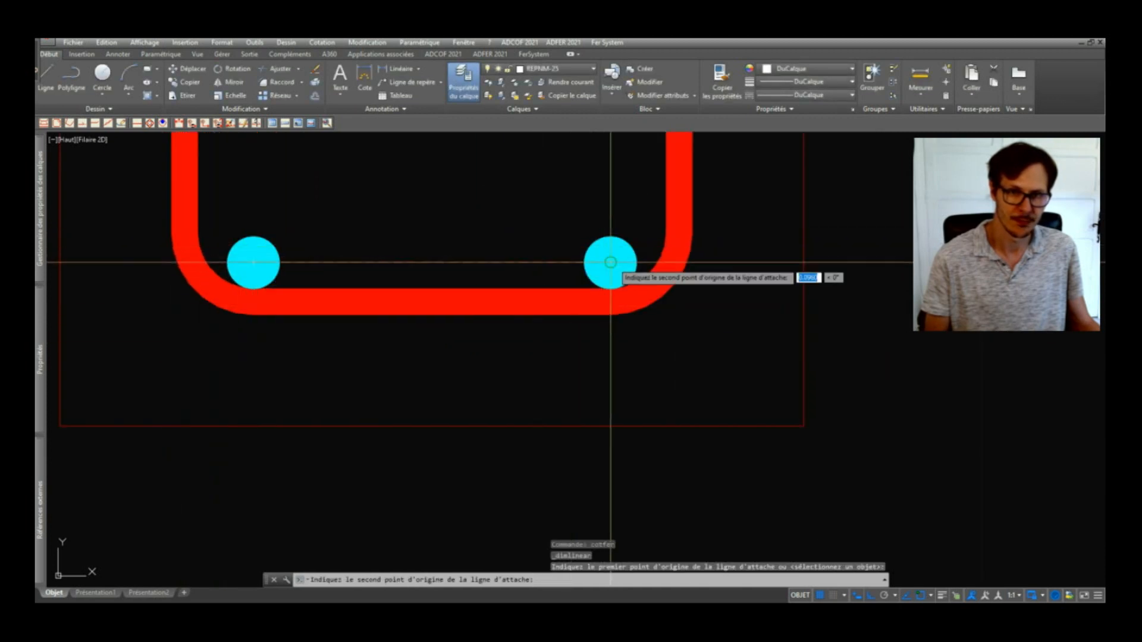
pyautogui.scroll(-8, 598, 279)
pyautogui.click(596, 382)
# Step: Delete the distribution dimension below the cross-section
pyautogui.scroll(-5, 683, 377)
pyautogui.scroll(3, 682, 377)
pyautogui.click(494, 438)
pyautogui.moveTo(494, 439); pyautogui.dragTo(482, 365, button='middle')
pyautogui.click(391, 417)
pyautogui.press('Delete')
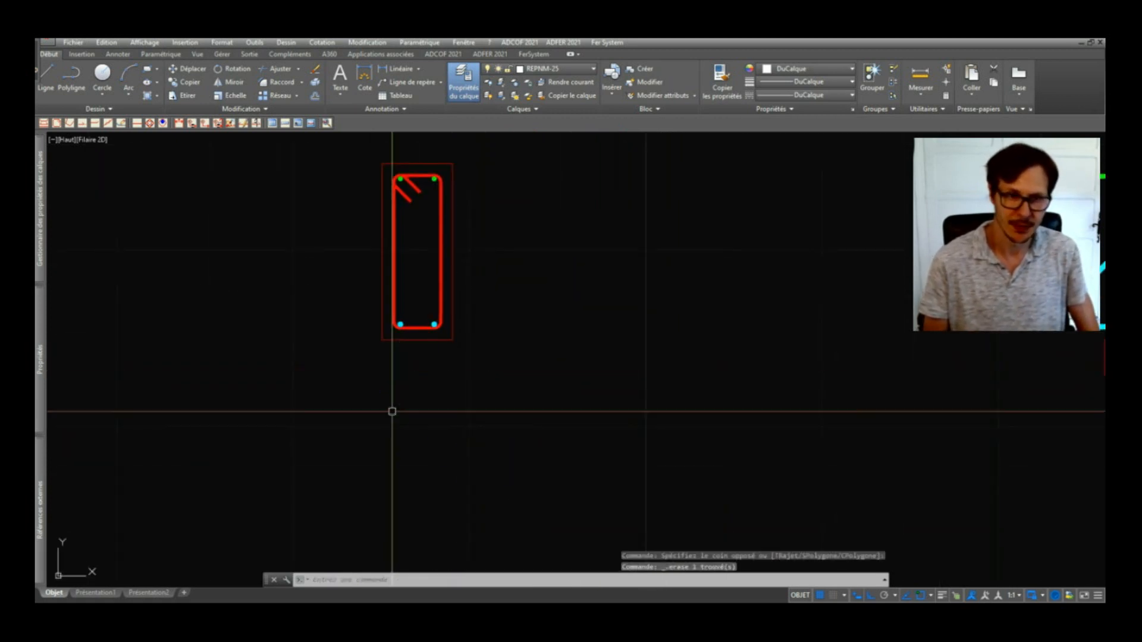
# Step: Place a linear distribution dimension based on the number of bars, at 1:25 scale, between the cross-section's two lower bars
pyautogui.click(177, 123)
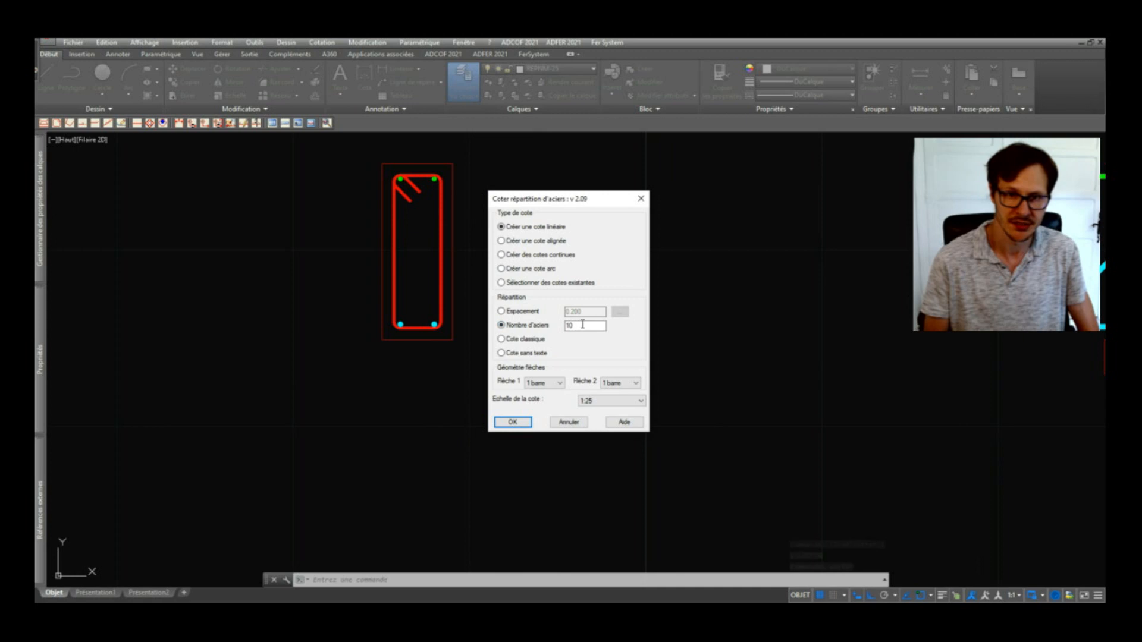
pyautogui.click(513, 422)
pyautogui.scroll(6, 396, 348)
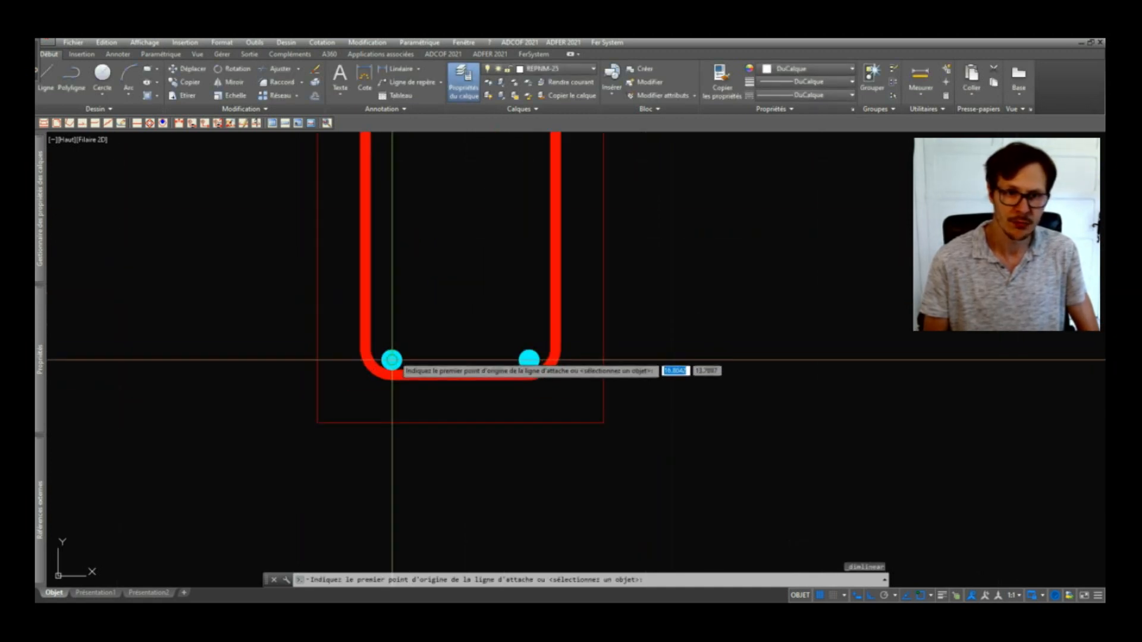
pyautogui.click(392, 360)
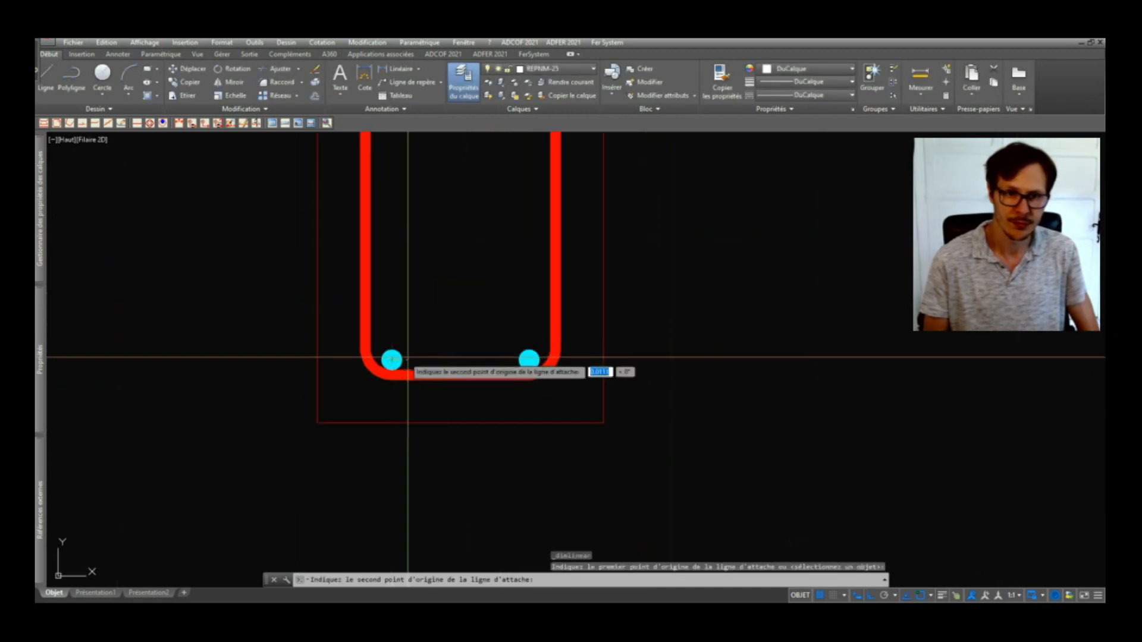
pyautogui.click(530, 360)
pyautogui.scroll(-4, 521, 339)
pyautogui.click(640, 435)
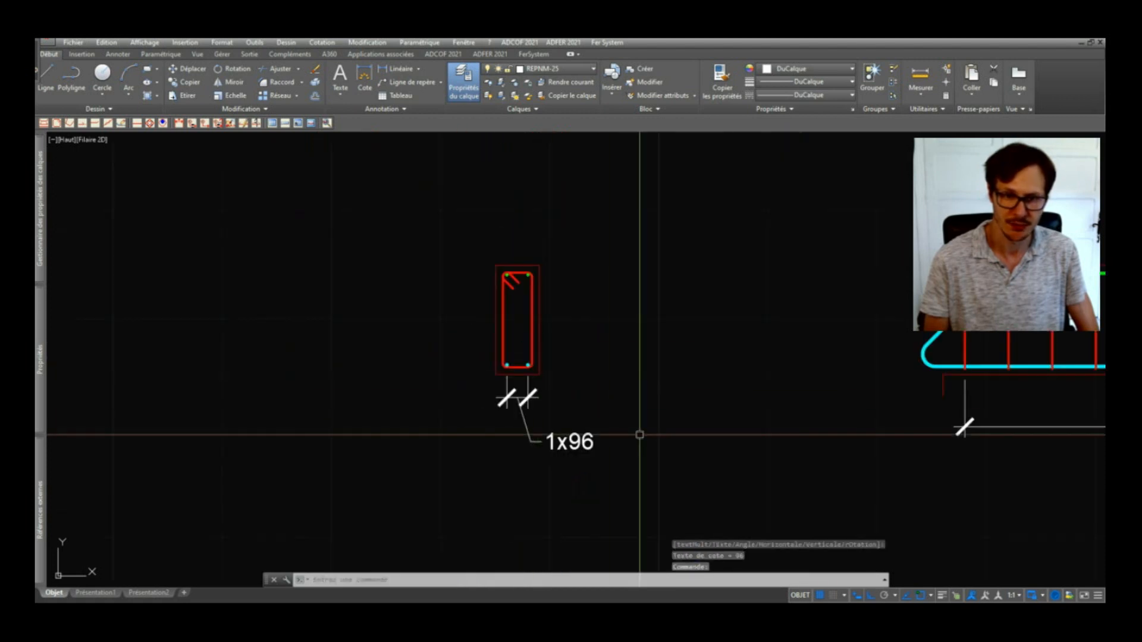
# Step: Delete the bar-count distribution dimension below the cross-section
pyautogui.moveTo(640, 435); pyautogui.dragTo(565, 436, button='middle')
pyautogui.moveTo(462, 408); pyautogui.dragTo(372, 401, button='middle')
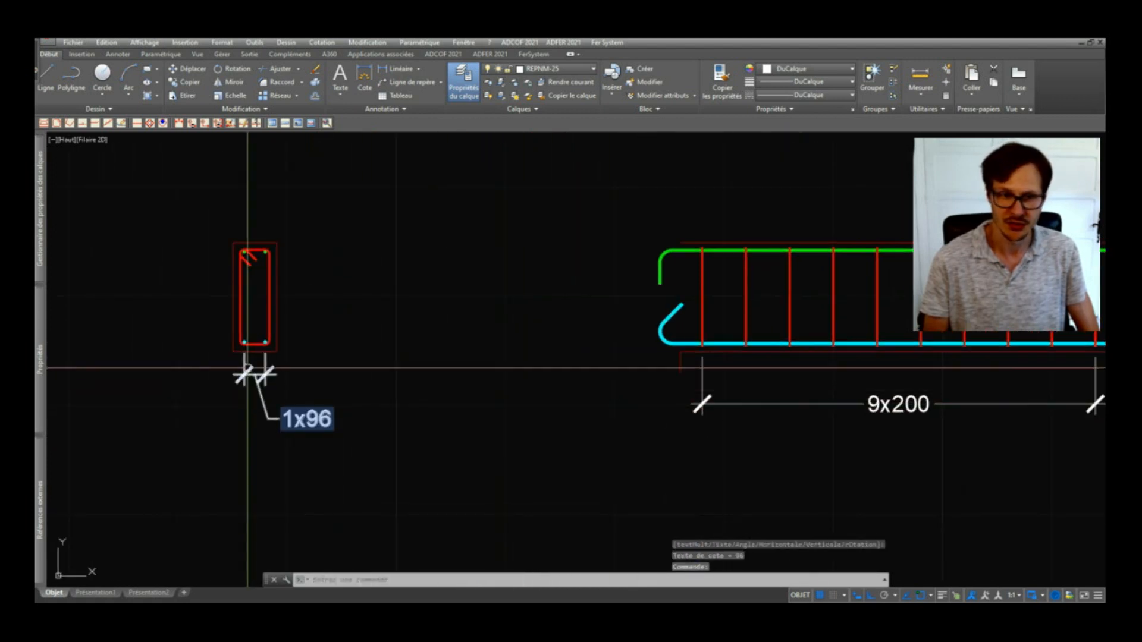
pyautogui.click(273, 384)
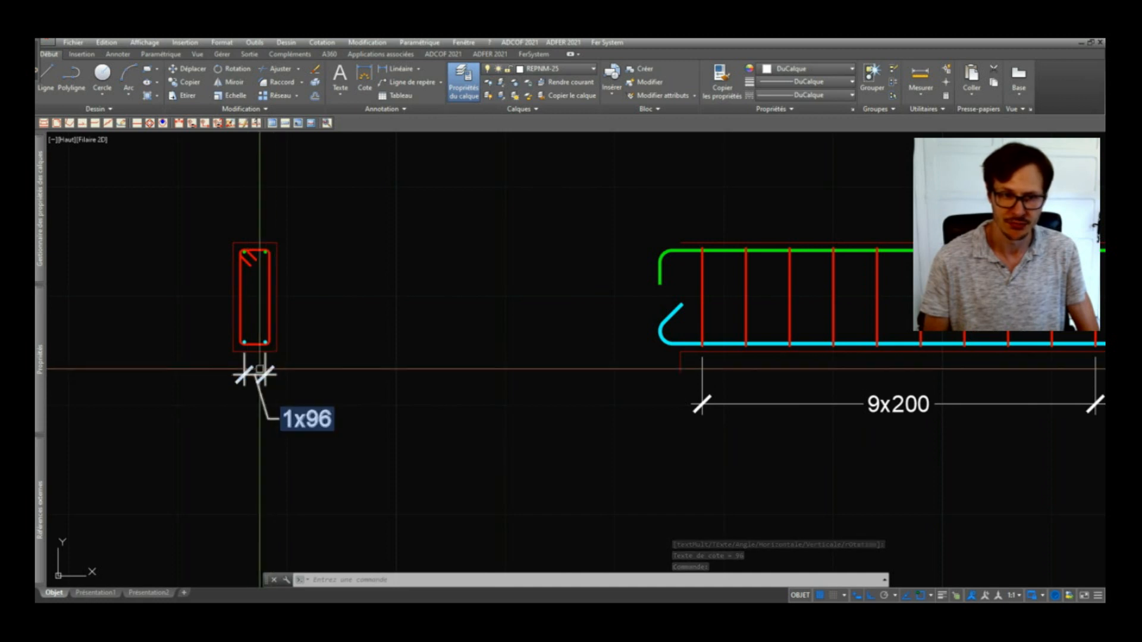
pyautogui.click(240, 396)
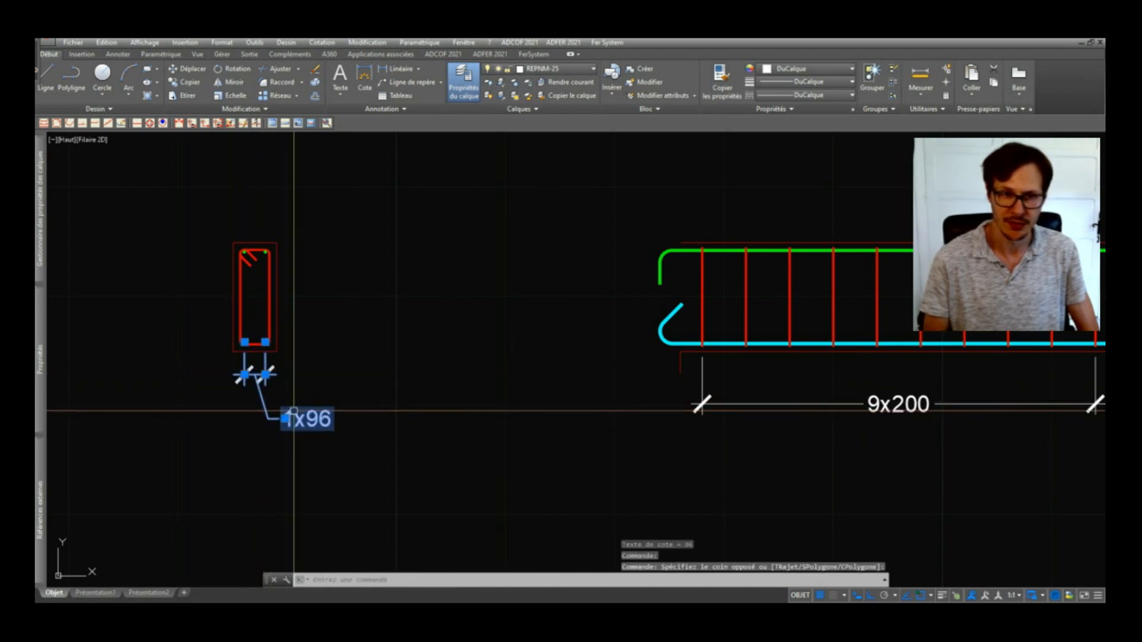
pyautogui.press('Delete')
# Step: Add mark 1 for 2 bars at 1:25 scale to the lower longitudinal bar, with its leader running down from the bar's midpoint
pyautogui.scroll(-2, 294, 412)
pyautogui.moveTo(556, 364); pyautogui.dragTo(508, 374, button='middle')
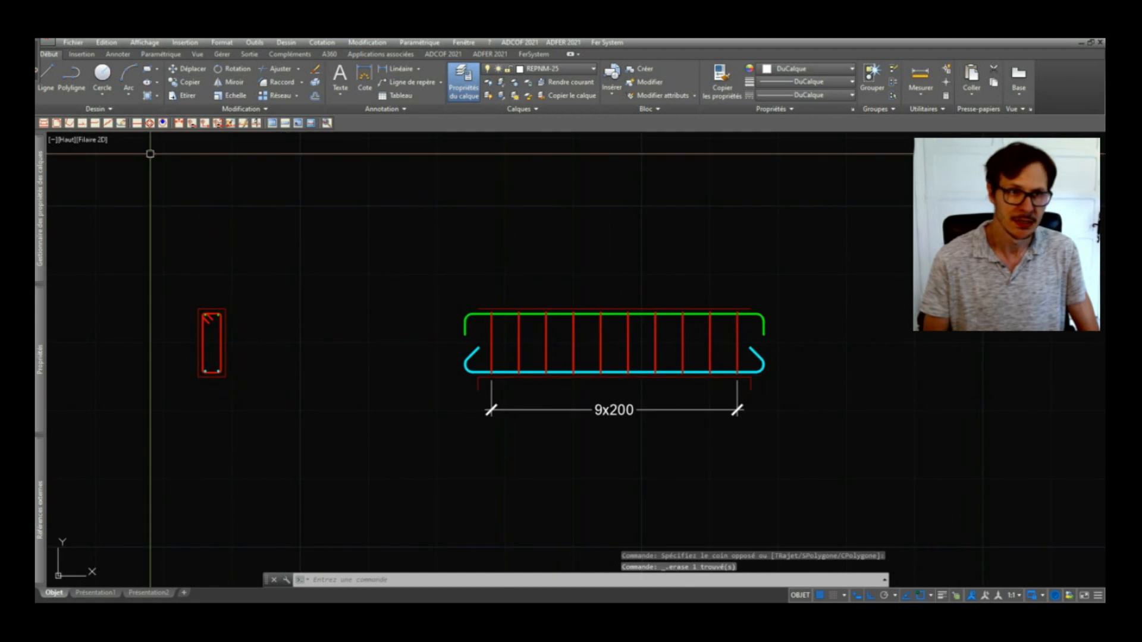
pyautogui.click(192, 126)
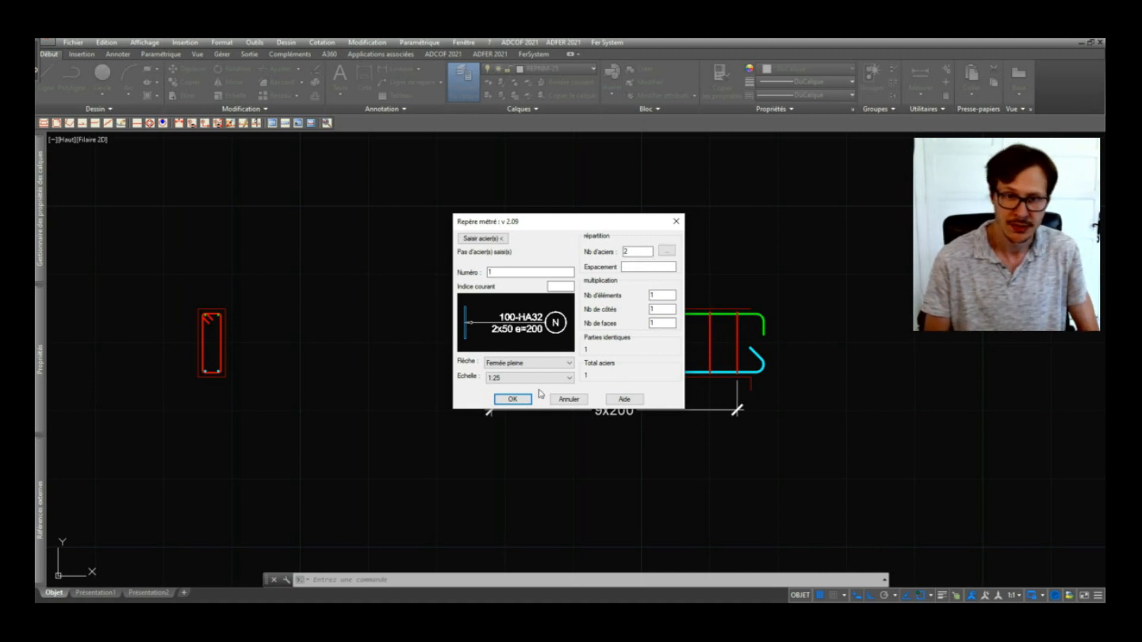
pyautogui.click(481, 238)
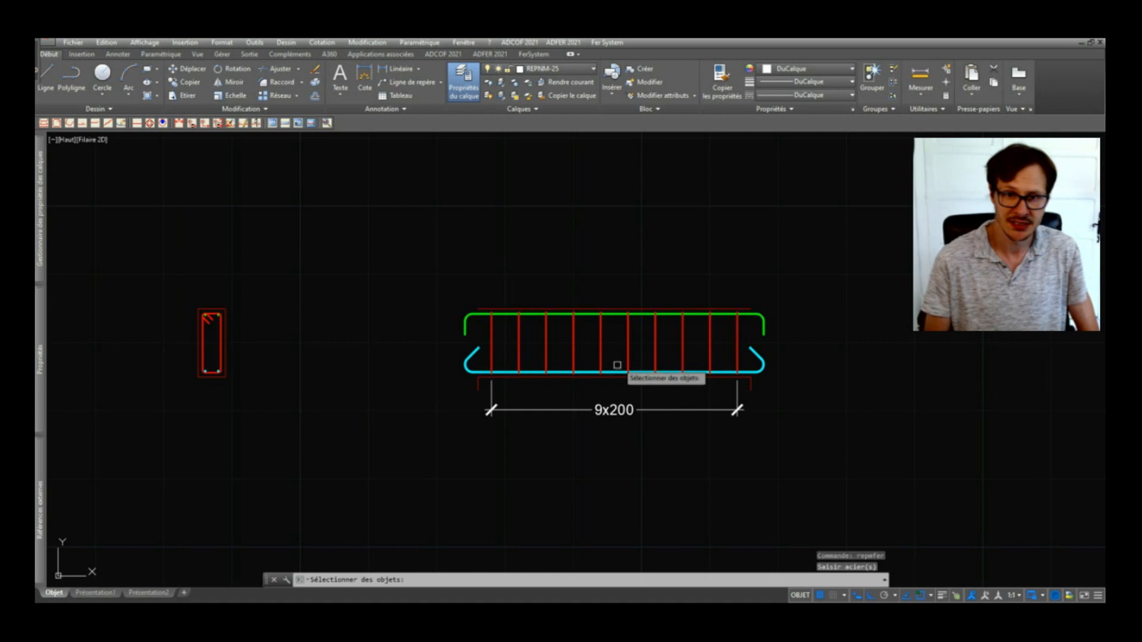
pyautogui.scroll(2, 613, 363)
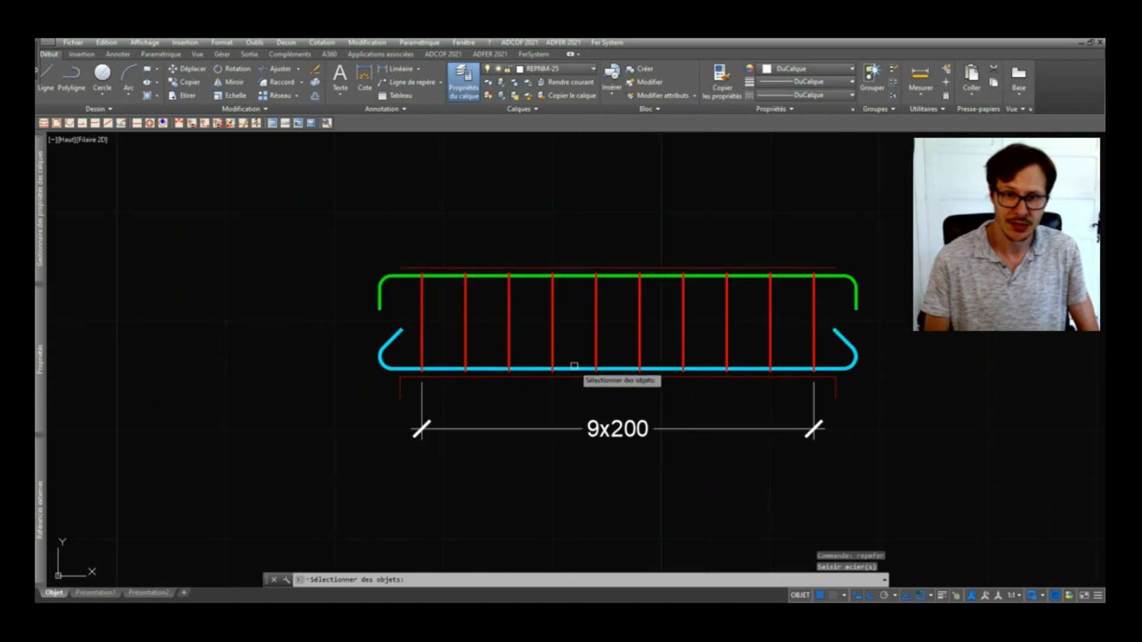
pyautogui.click(670, 368)
pyautogui.press('Return')
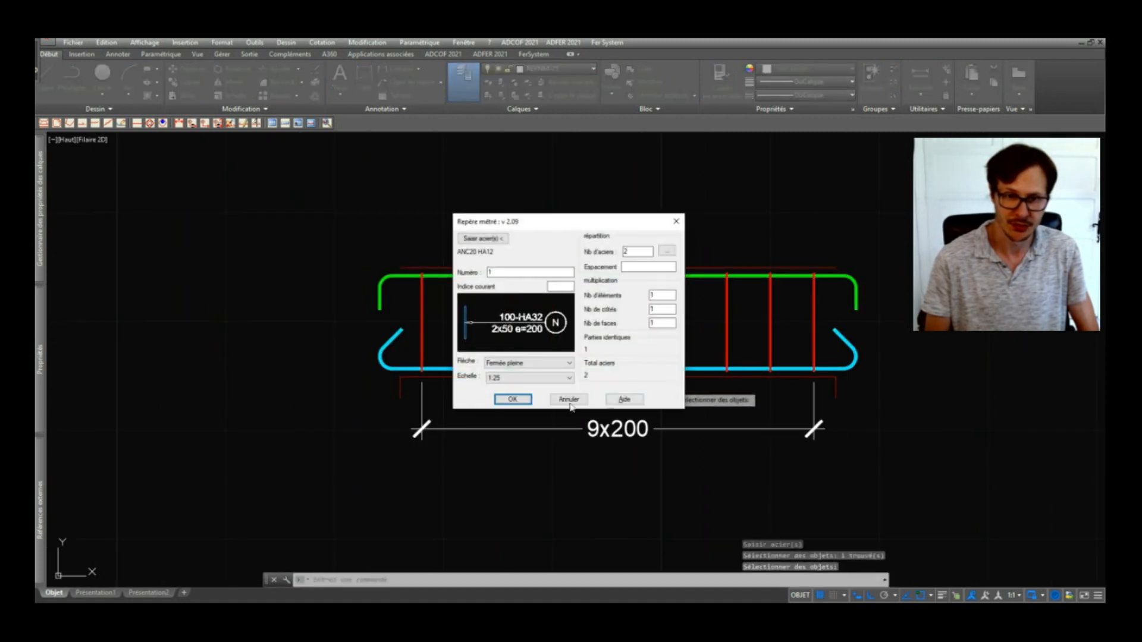
pyautogui.click(512, 401)
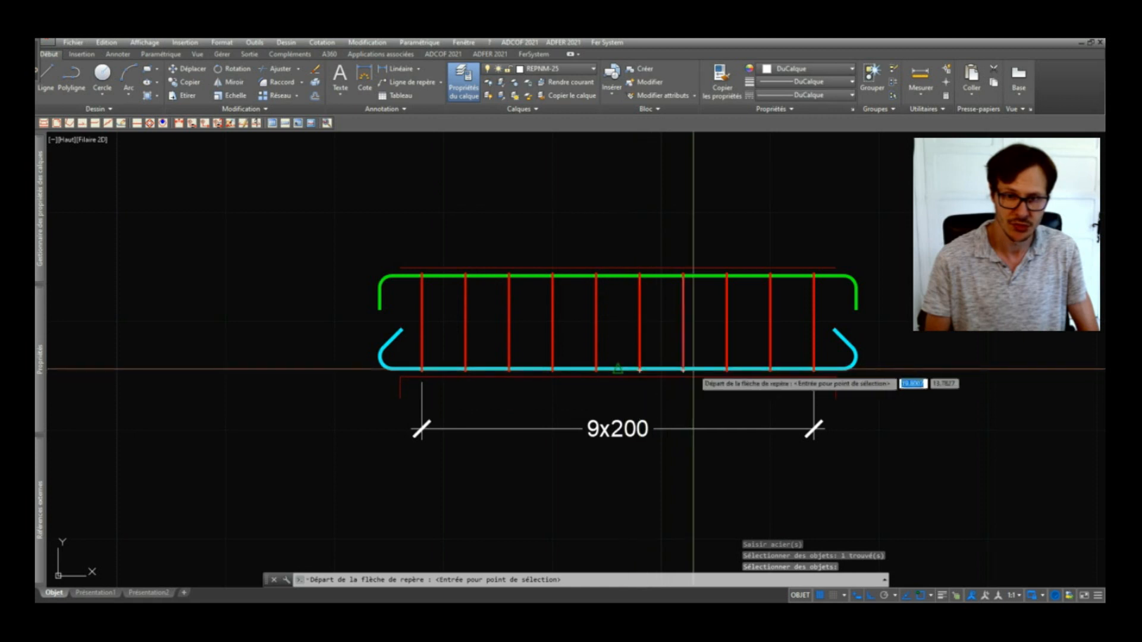
pyautogui.click(618, 370)
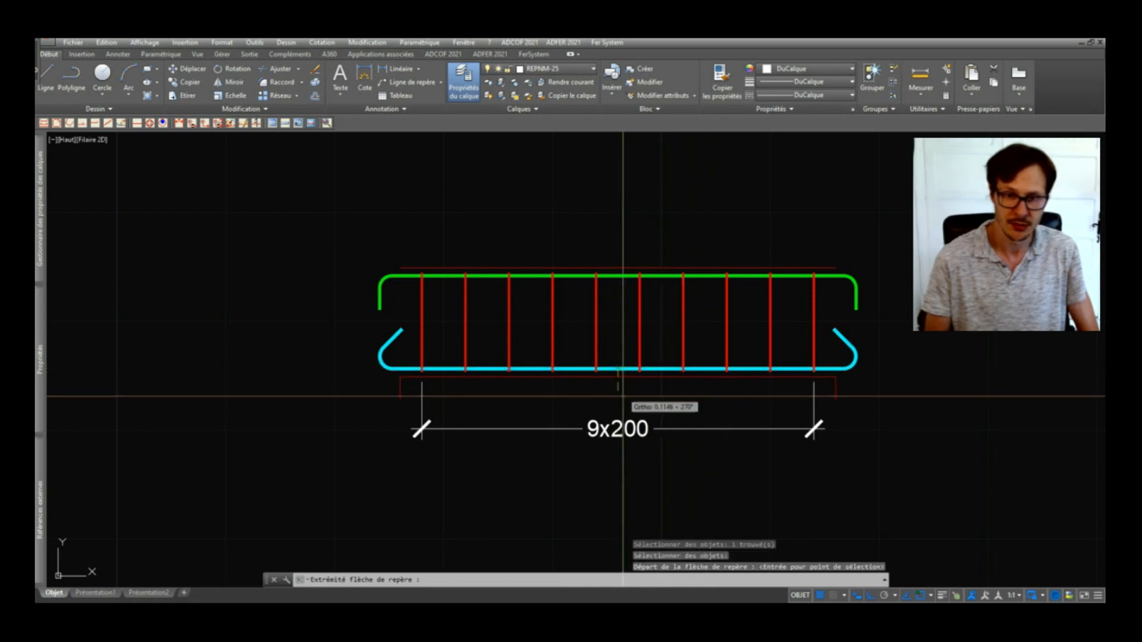
pyautogui.click(625, 400)
pyautogui.click(774, 433)
pyautogui.moveTo(669, 379); pyautogui.dragTo(643, 331, button='middle')
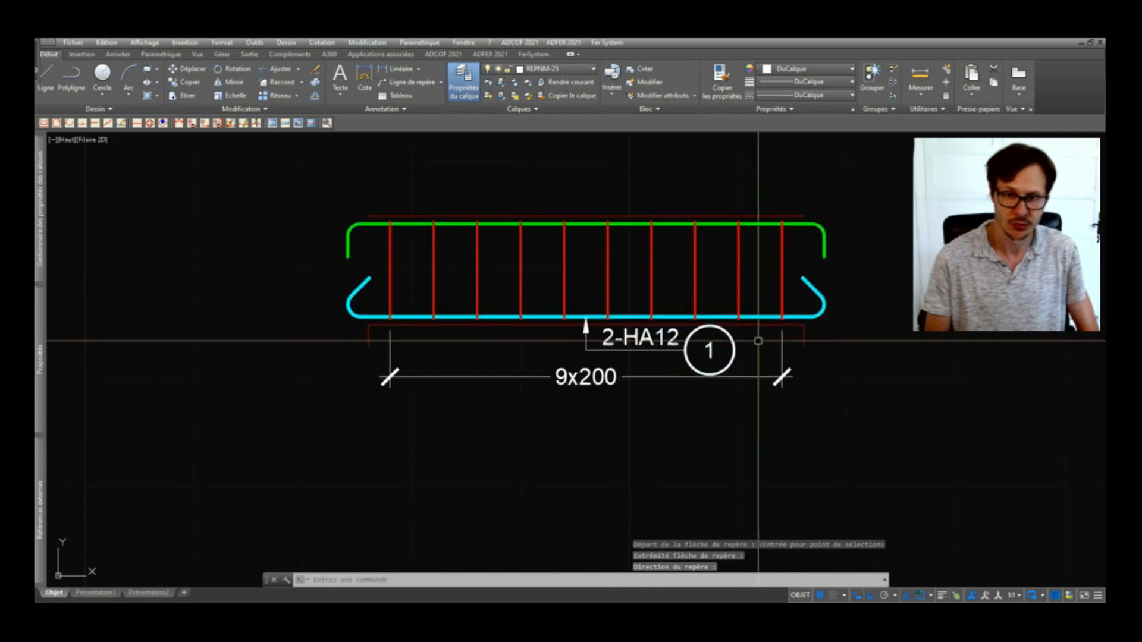
# Step: Move the 9x200 dimension line further down, clear of mark 1 below the elevation
pyautogui.scroll(-2, 751, 351)
pyautogui.click(771, 364)
pyautogui.scroll(4, 765, 360)
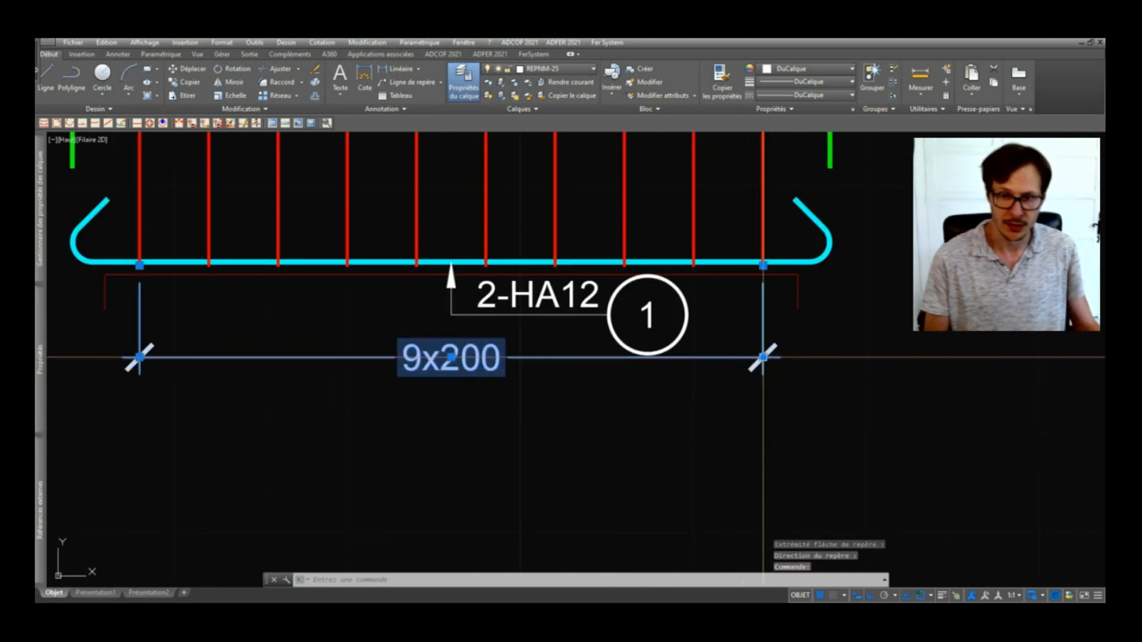
pyautogui.moveTo(764, 358)
pyautogui.click(800, 378)
pyautogui.scroll(-2, 755, 416)
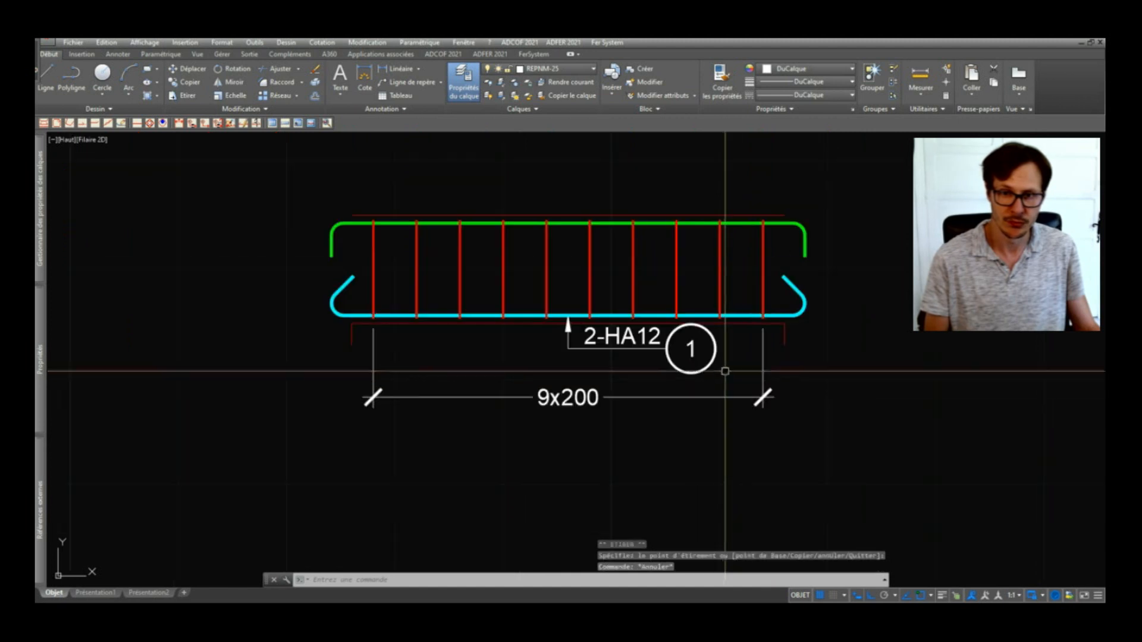
# Step: Stretch mark 1 and its leader slightly downward, between the beam and the 9x200 dimension
pyautogui.scroll(2, 725, 335)
pyautogui.click(739, 335)
pyautogui.click(466, 387)
pyautogui.press('Return')
pyautogui.click(688, 385)
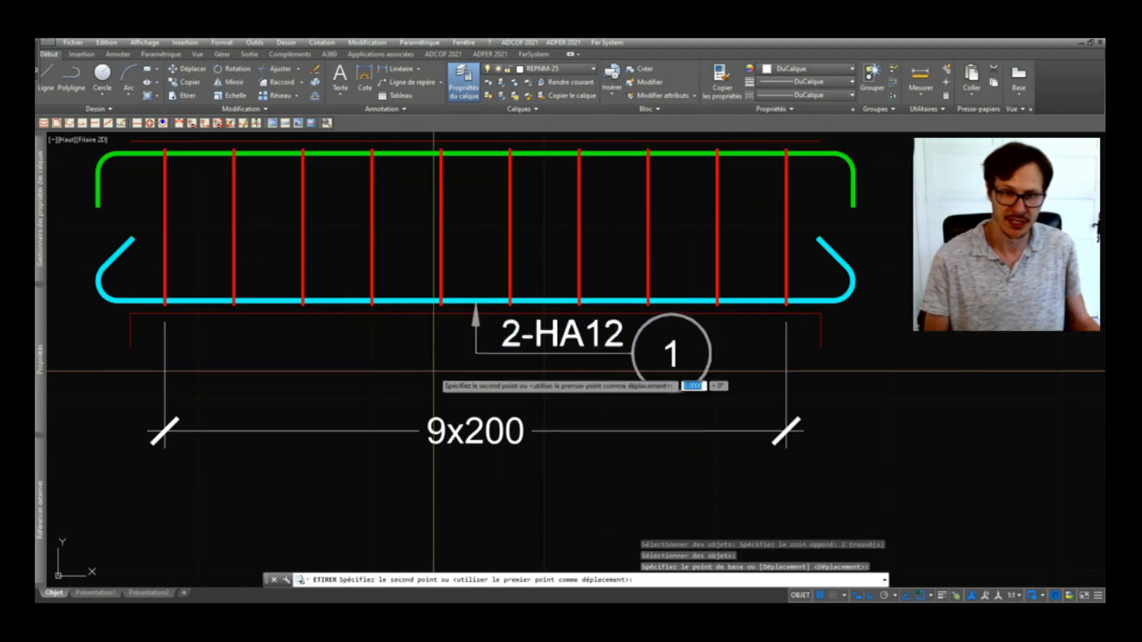
pyautogui.click(691, 397)
pyautogui.scroll(-2, 743, 411)
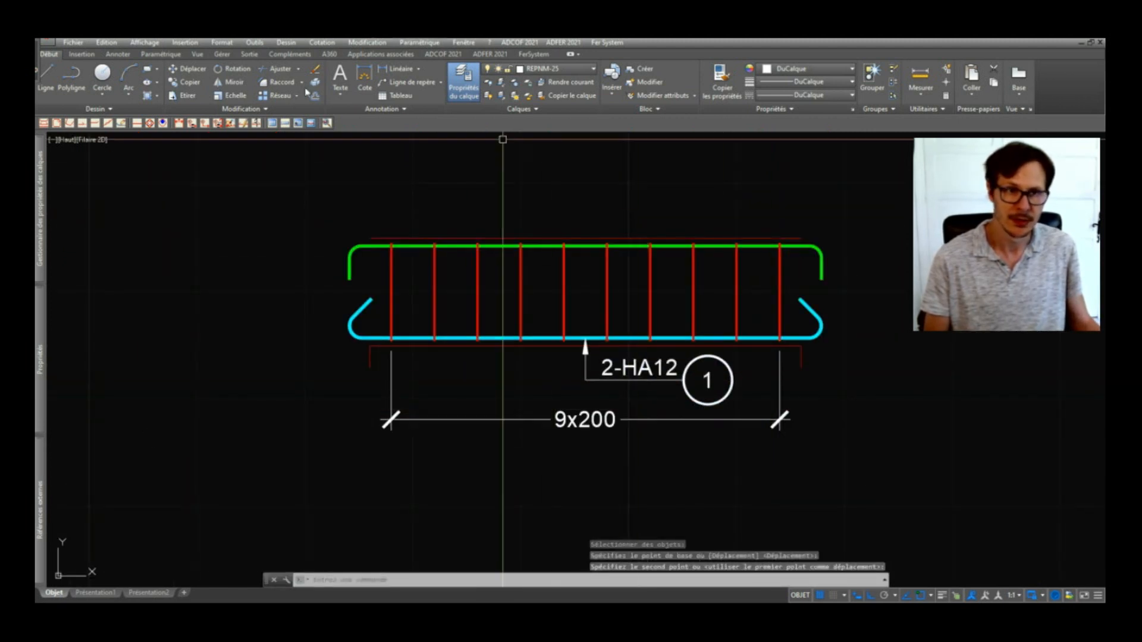
# Step: Add mark 2 for 2 bars at 1:25 scale to the upper longitudinal bar, with its leader rising above the middle of the elevation
pyautogui.scroll(-2, 706, 324)
pyautogui.moveTo(479, 348); pyautogui.dragTo(568, 355, button='middle')
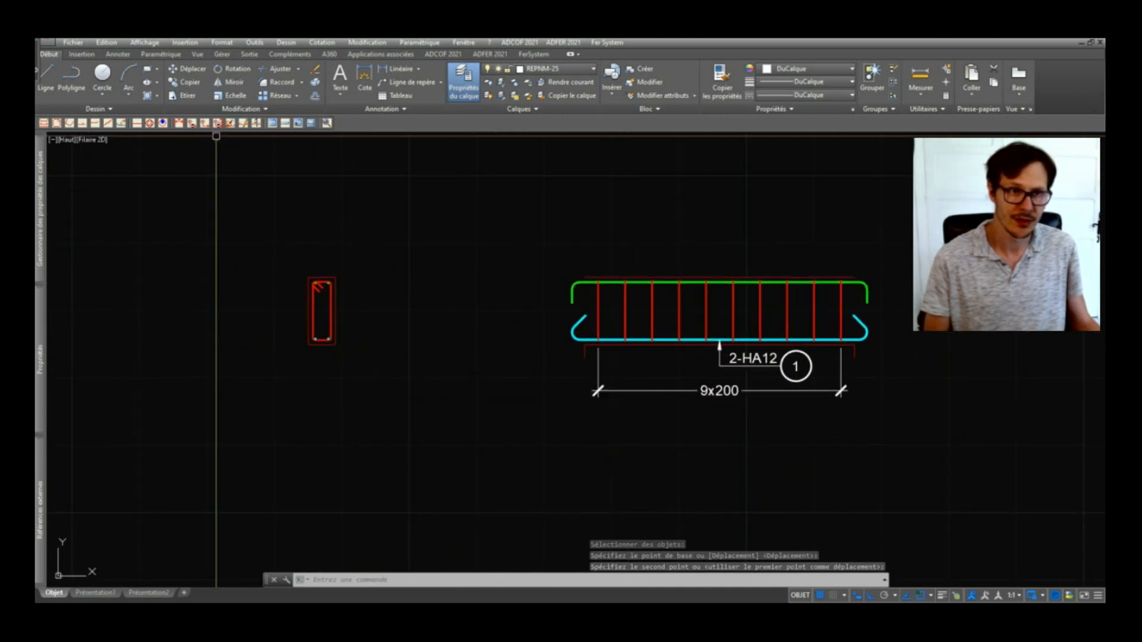
pyautogui.click(192, 124)
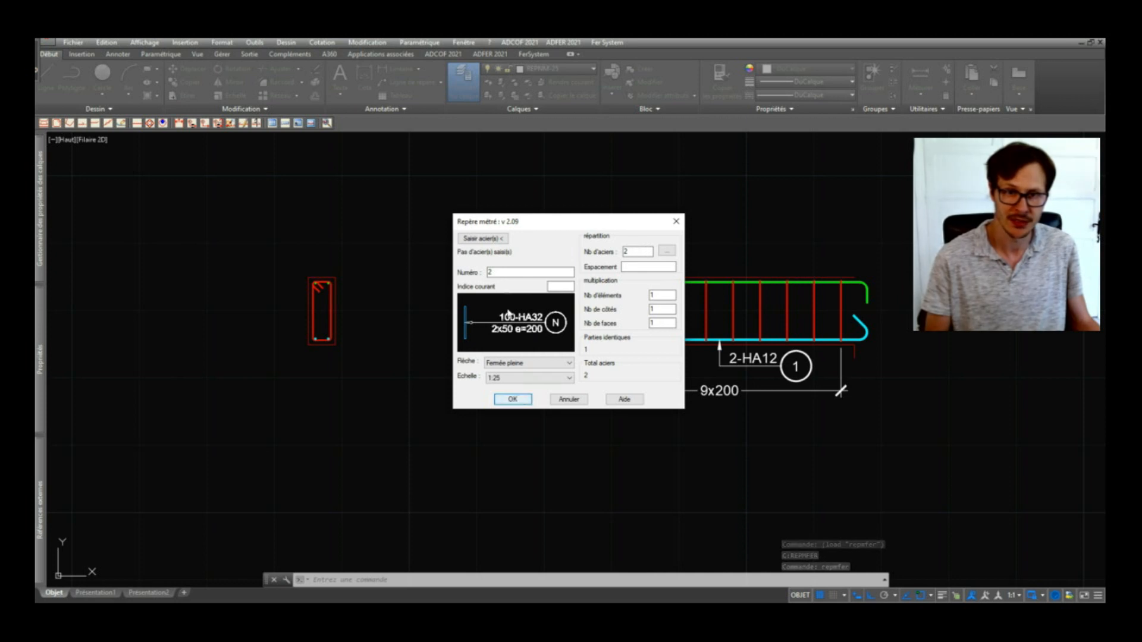
pyautogui.click(483, 239)
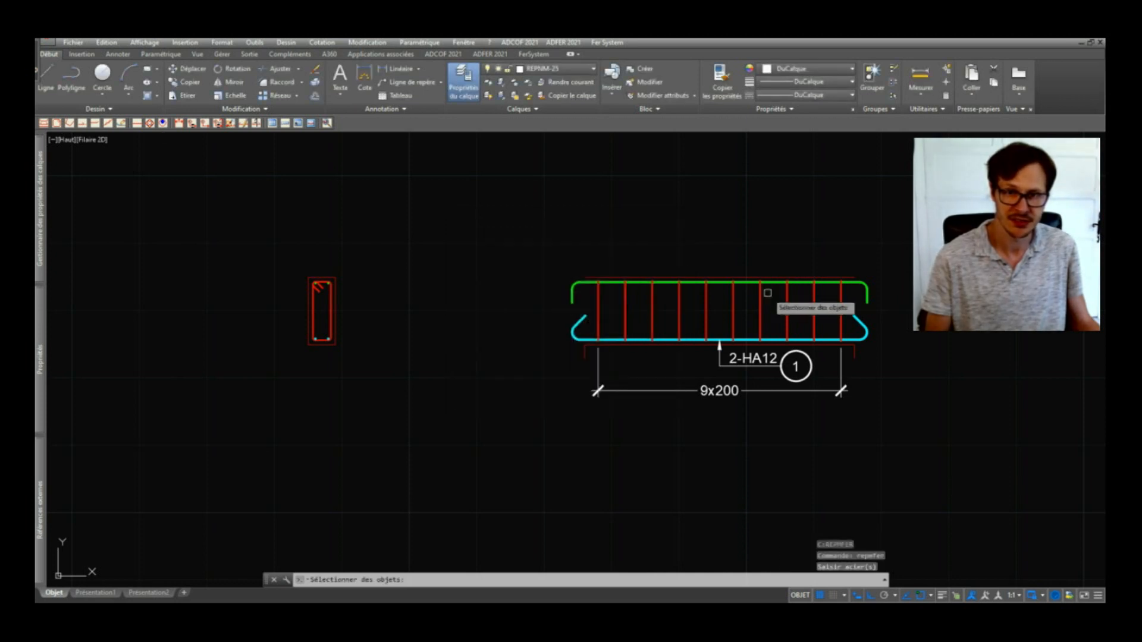
pyautogui.click(721, 283)
pyautogui.press('Return')
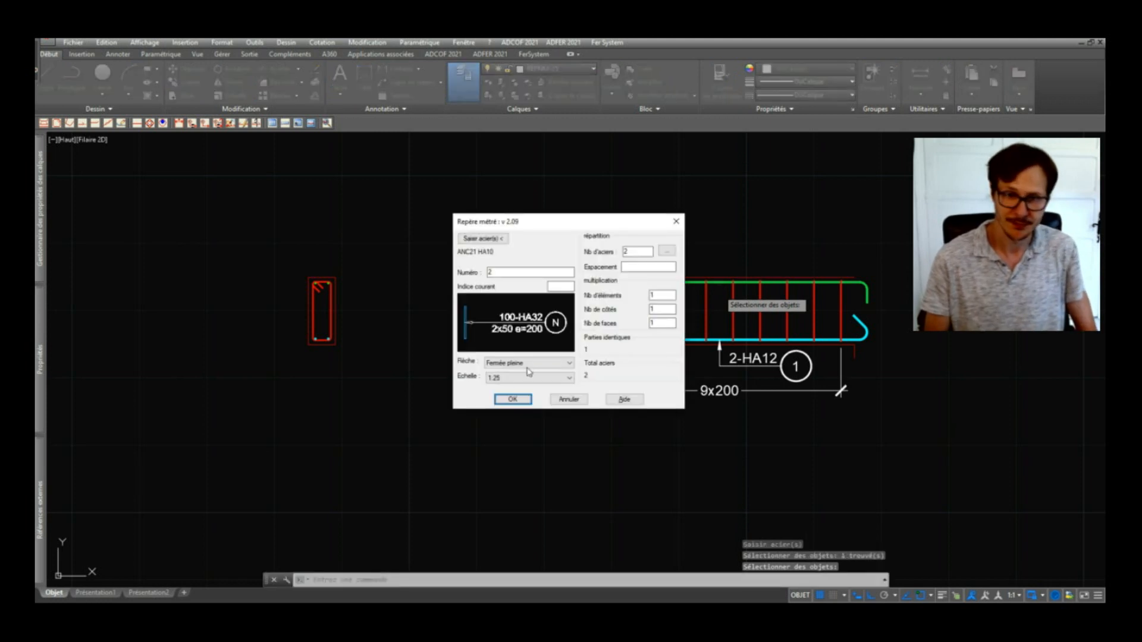
pyautogui.click(515, 400)
pyautogui.scroll(2, 717, 283)
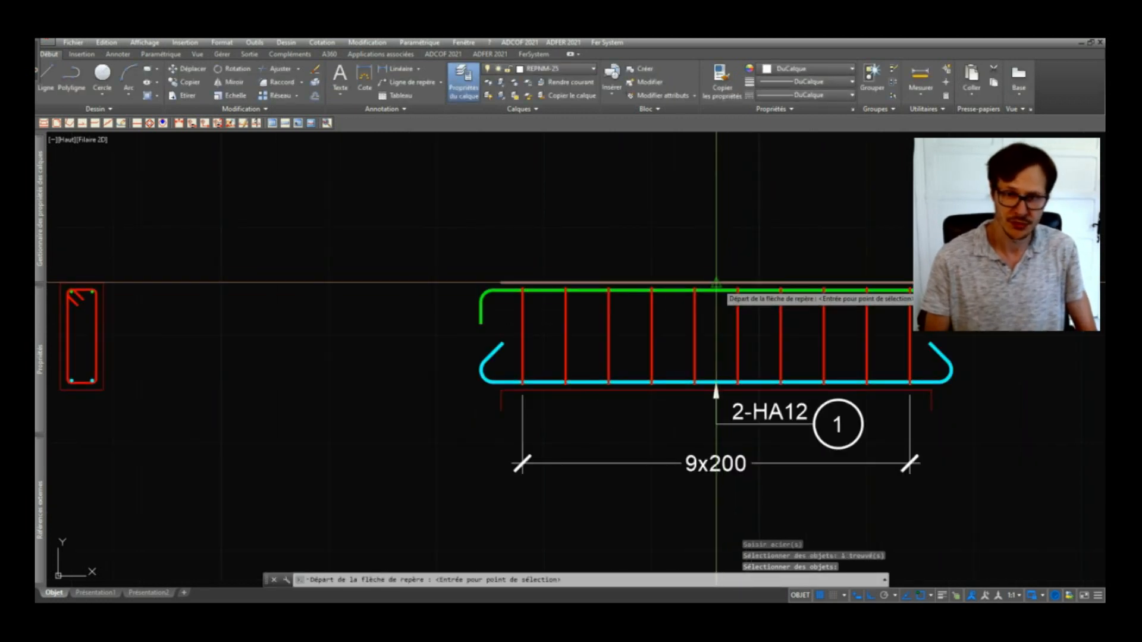
pyautogui.click(716, 283)
pyautogui.click(717, 239)
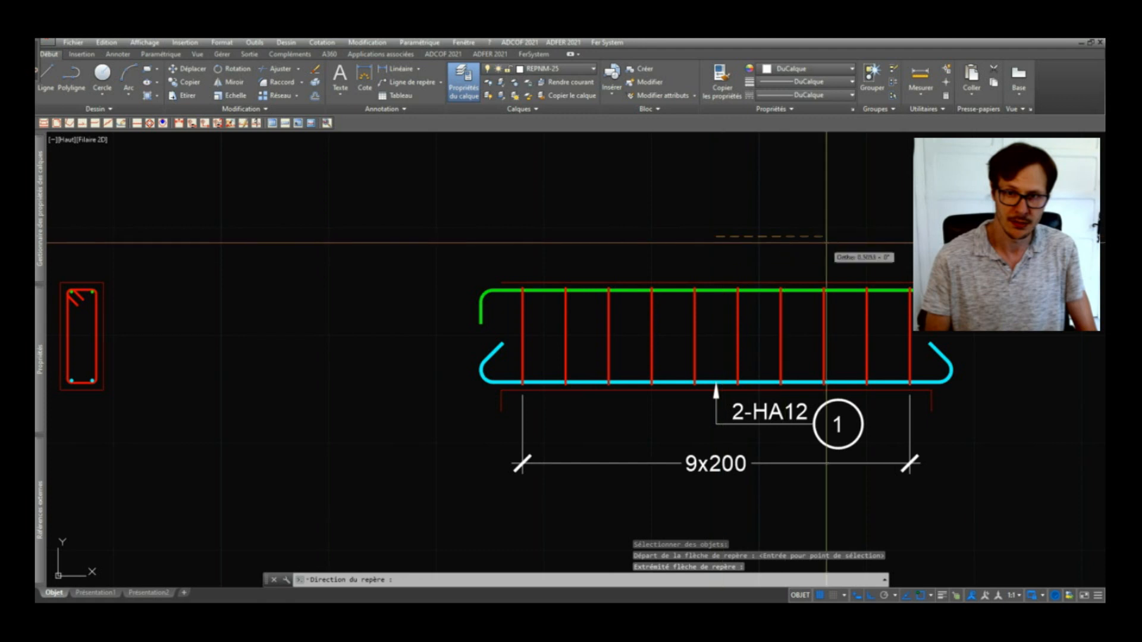
pyautogui.click(855, 244)
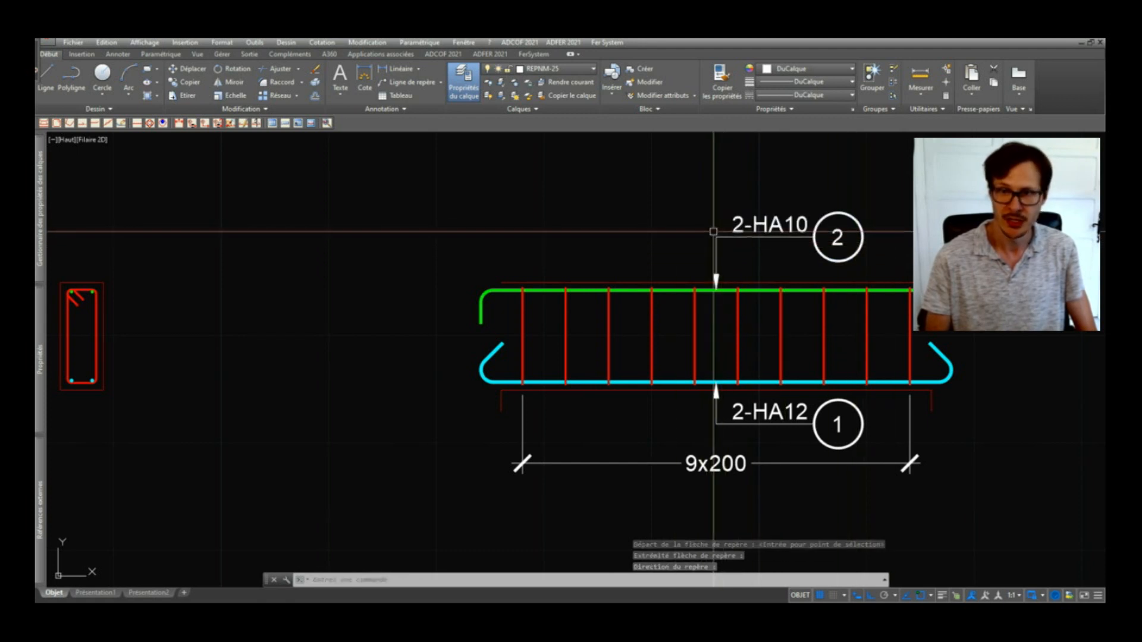
# Step: Begin mark 3 and take its distribution of 10 bars at 200 spacing from the 9x200 dimension below the elevation
pyautogui.moveTo(863, 241); pyautogui.dragTo(766, 269, button='middle')
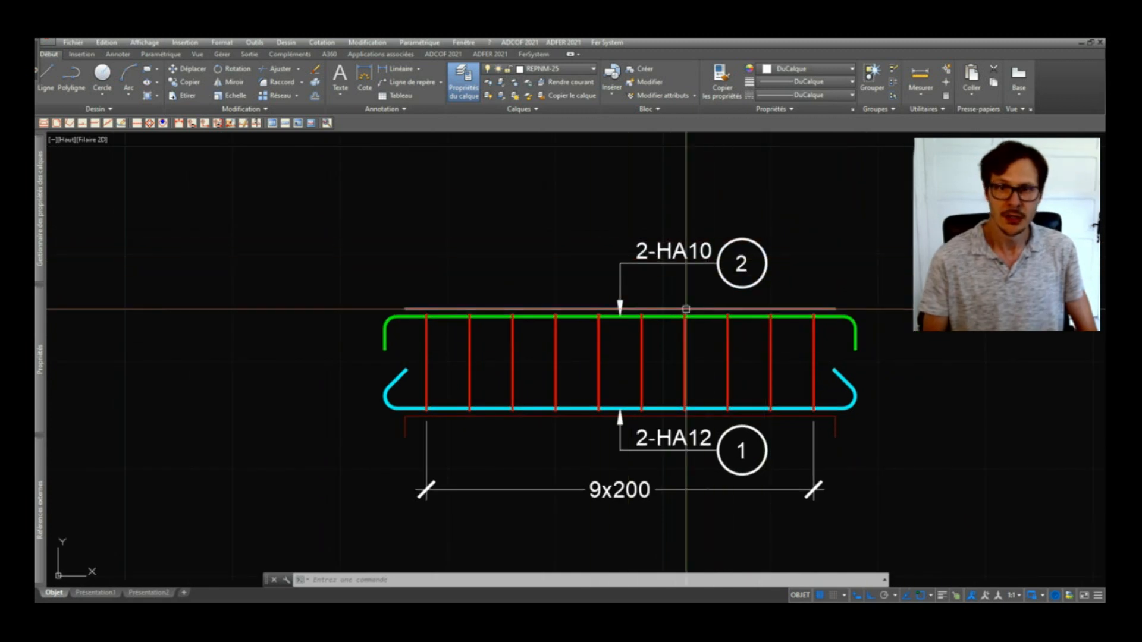
pyautogui.scroll(-2, 773, 286)
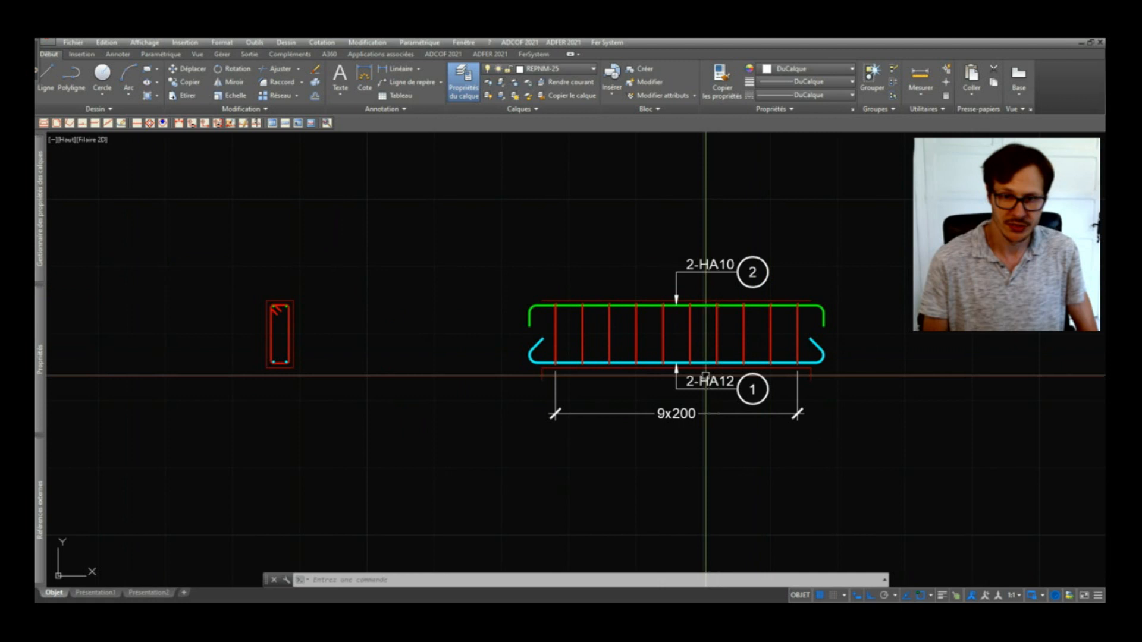
pyautogui.moveTo(678, 380); pyautogui.dragTo(747, 375, button='middle')
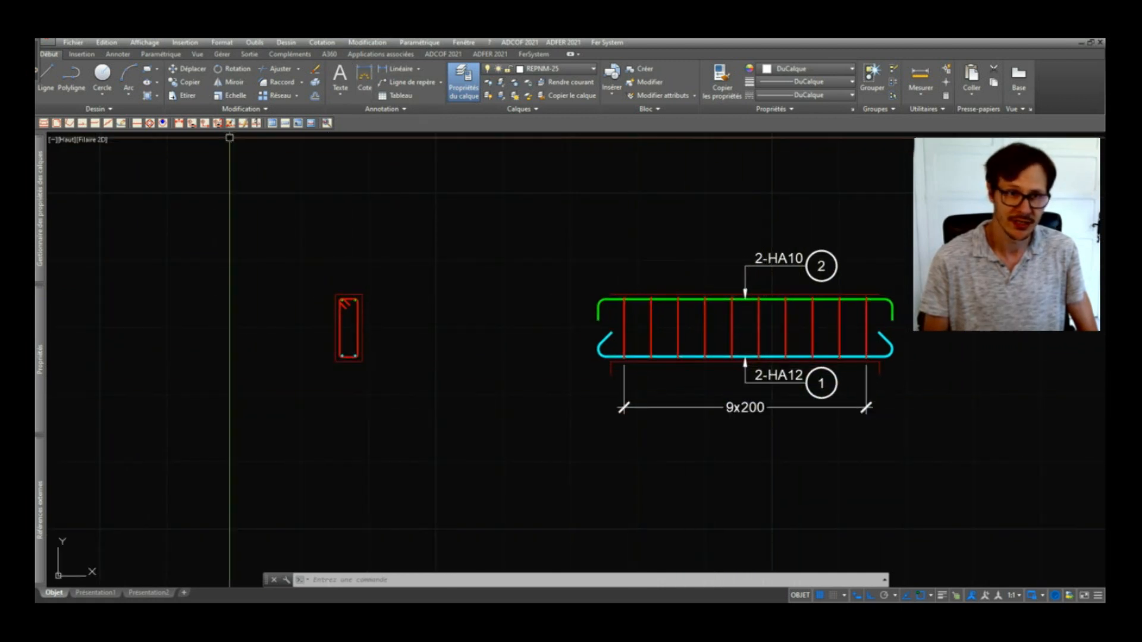
pyautogui.click(193, 123)
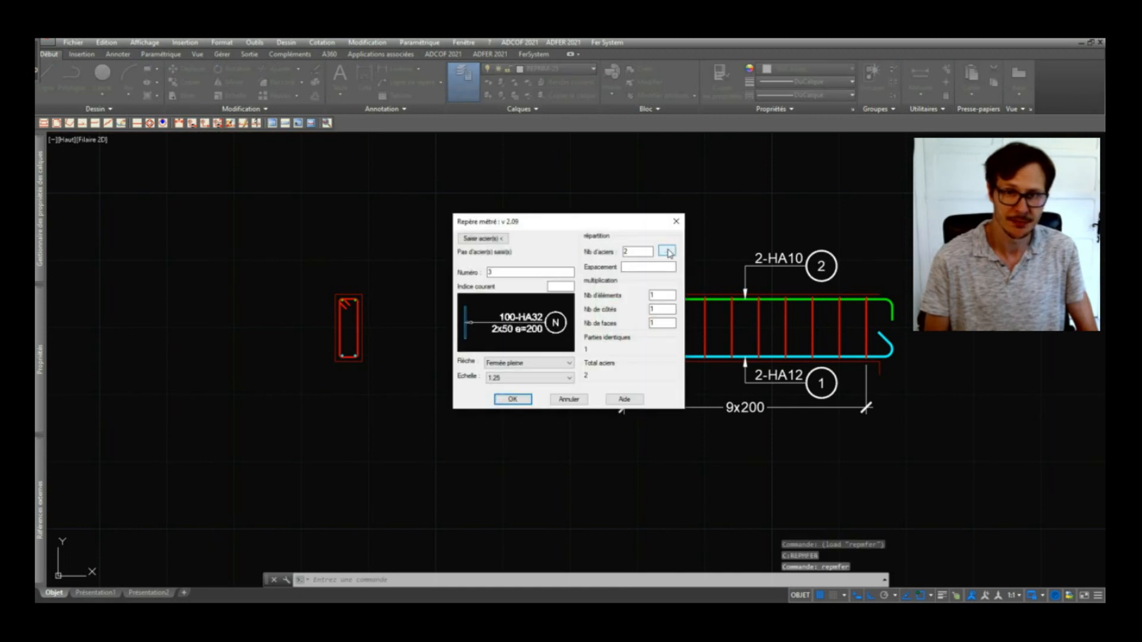
pyautogui.click(667, 252)
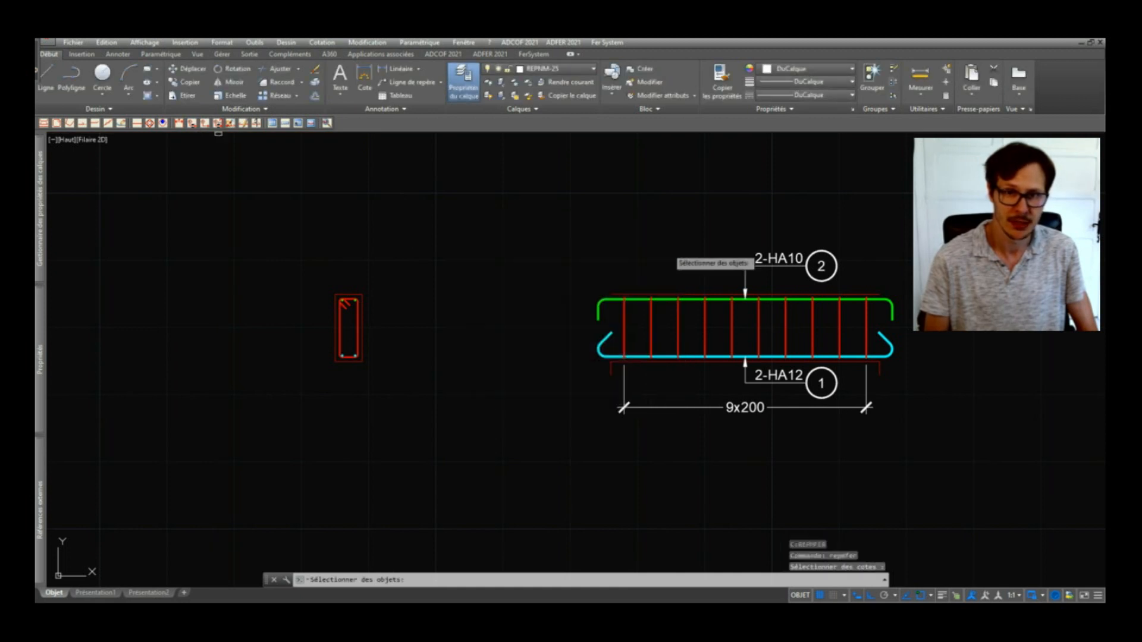
pyautogui.click(743, 412)
pyautogui.press('Return')
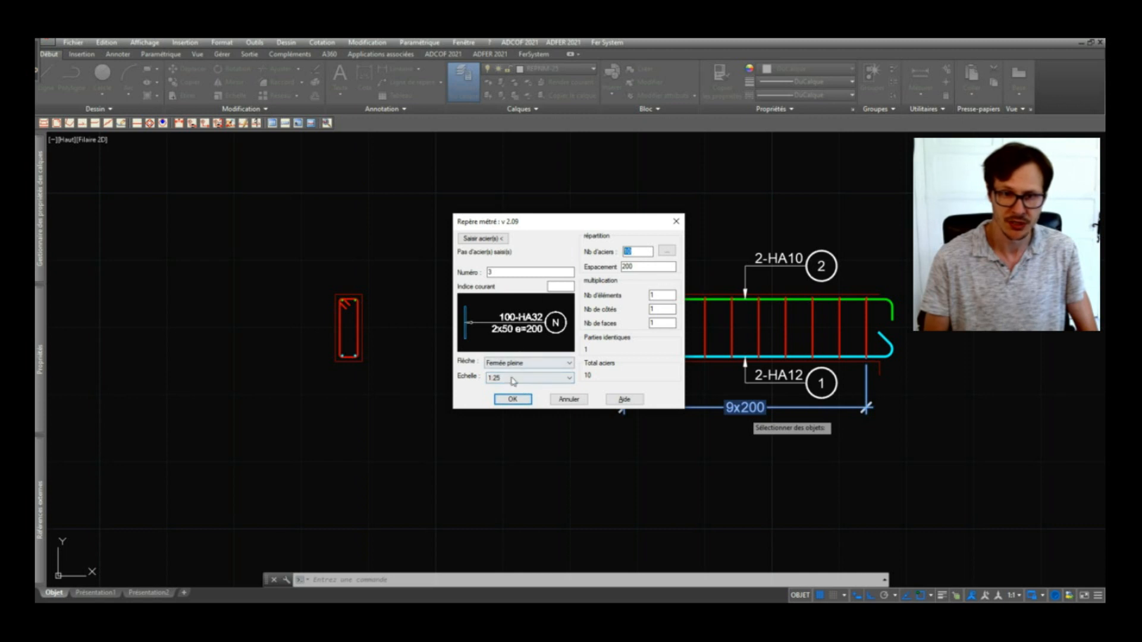
# Step: Assign the red frame in the cross-section as the bar for mark 3
pyautogui.click(512, 400)
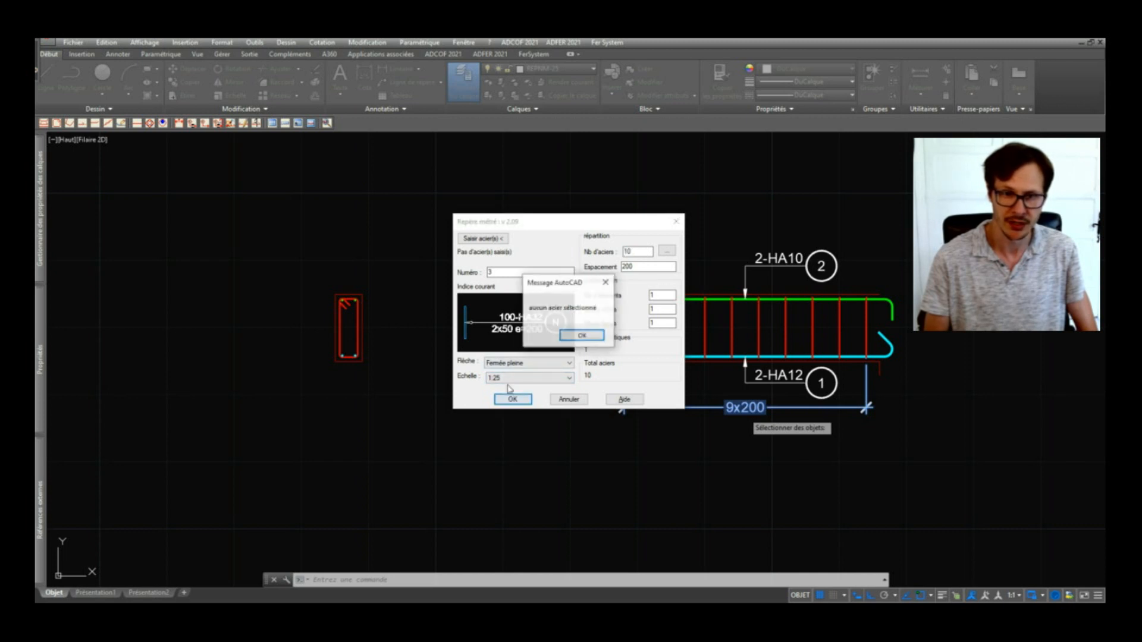
pyautogui.click(582, 336)
pyautogui.click(483, 239)
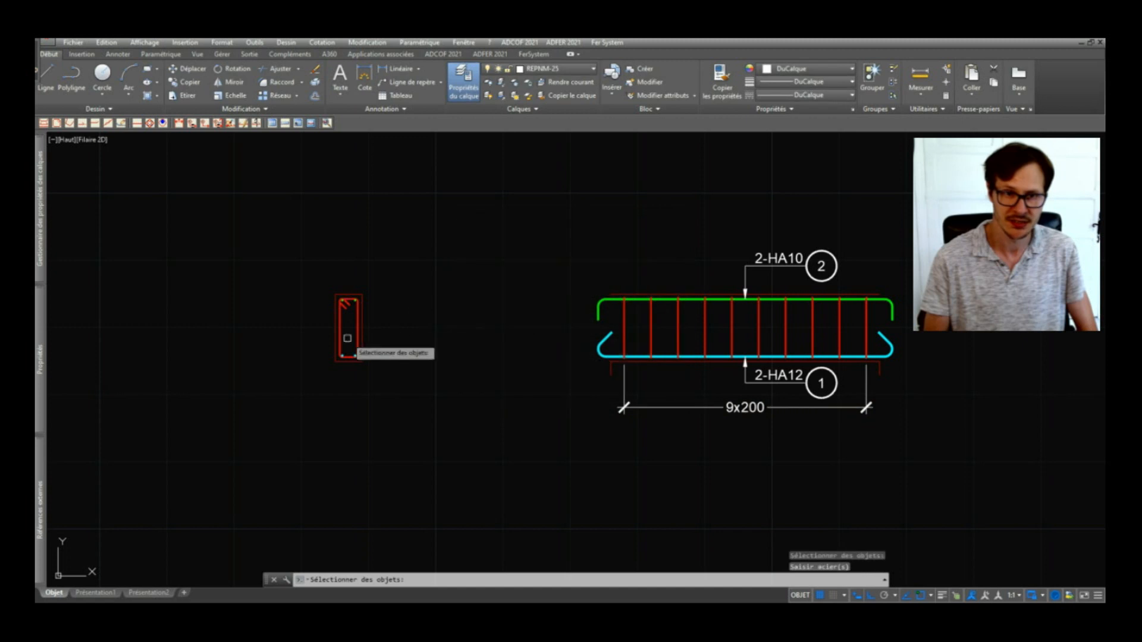
pyautogui.click(359, 318)
pyautogui.press('Return')
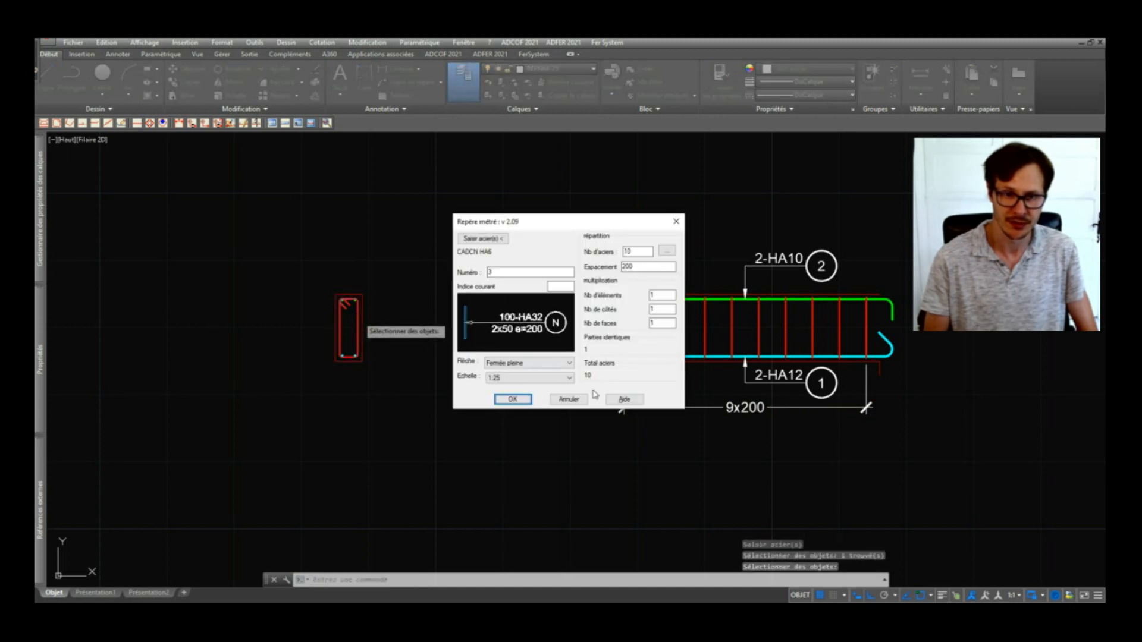
# Step: Place mark 3 beside the cross-section, with a horizontal leader starting from the side of the red frame nearest the elevation
pyautogui.click(513, 400)
pyautogui.scroll(5, 357, 327)
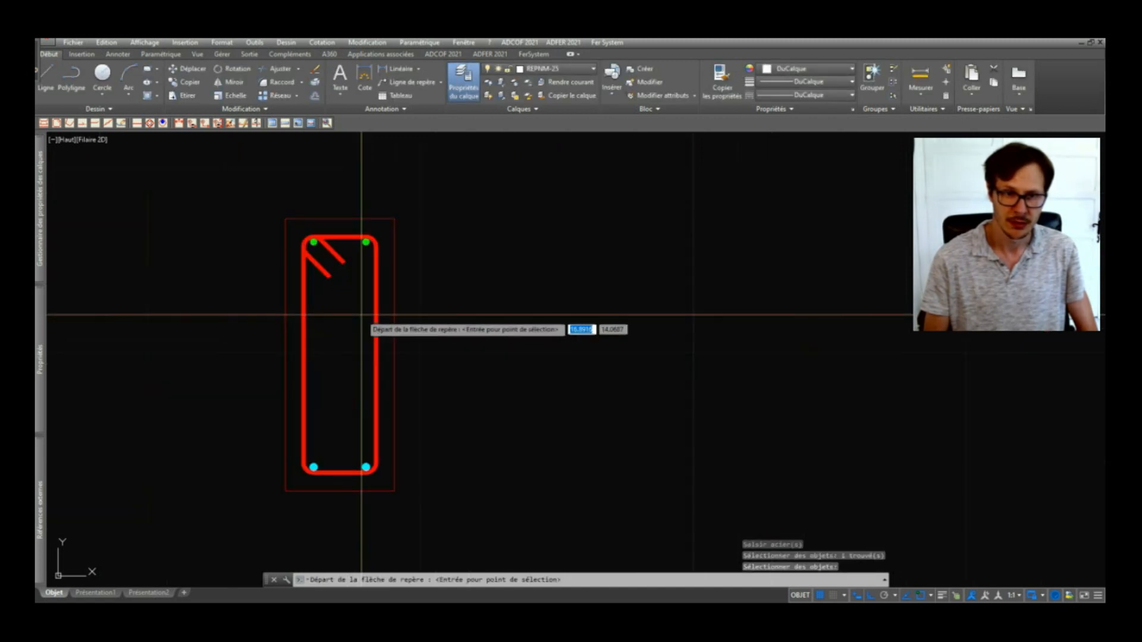
pyautogui.click(381, 346)
pyautogui.scroll(-5, 383, 350)
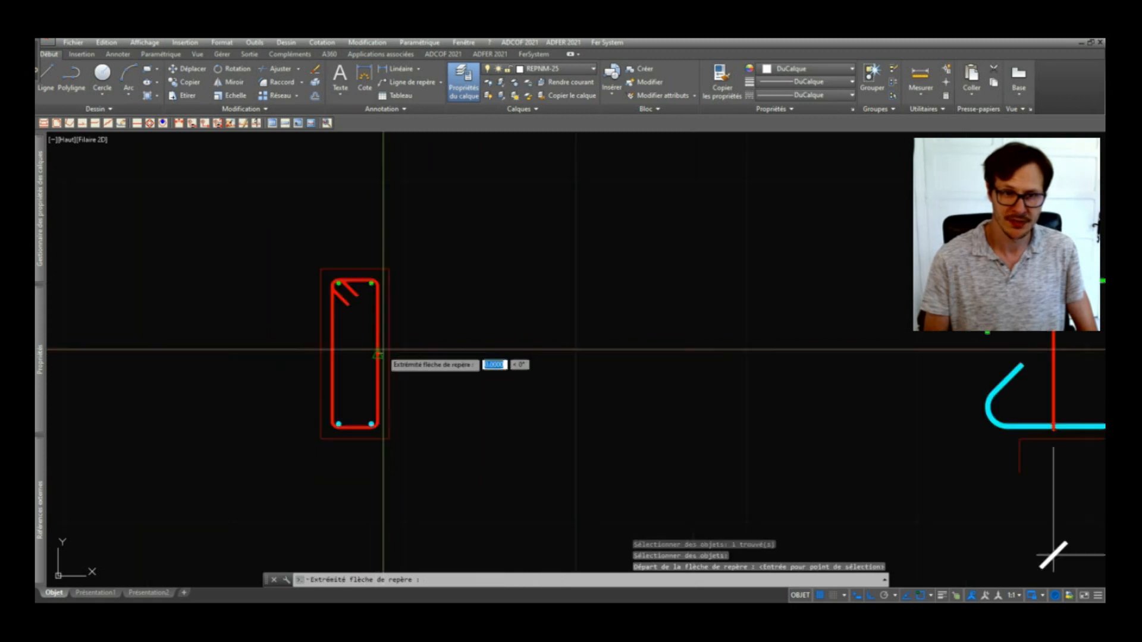
pyautogui.click(432, 355)
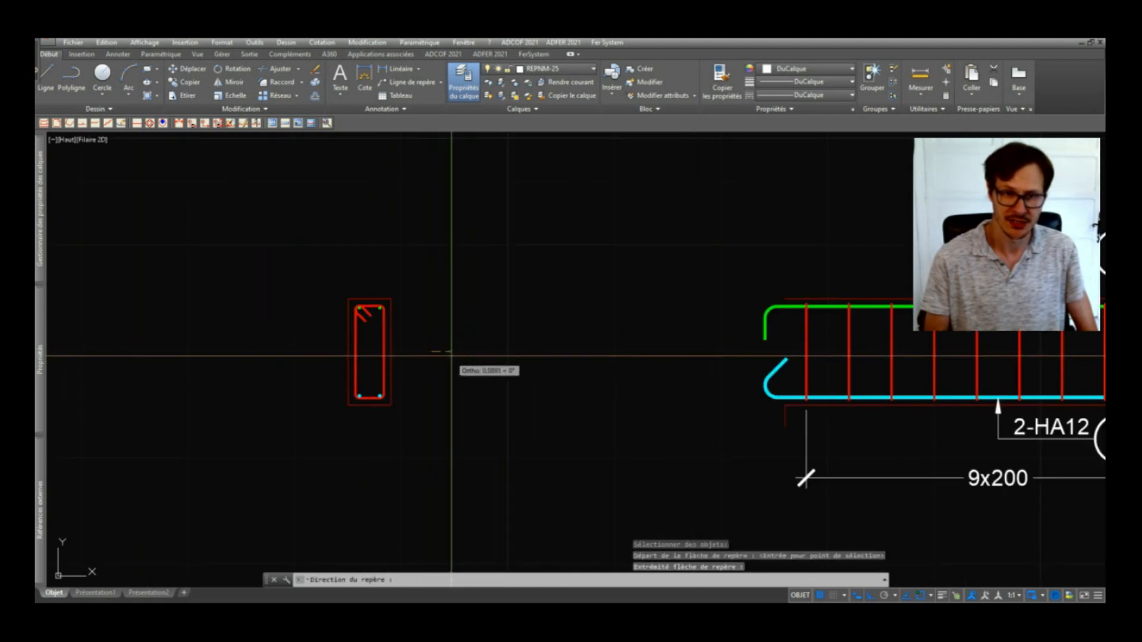
pyautogui.click(458, 356)
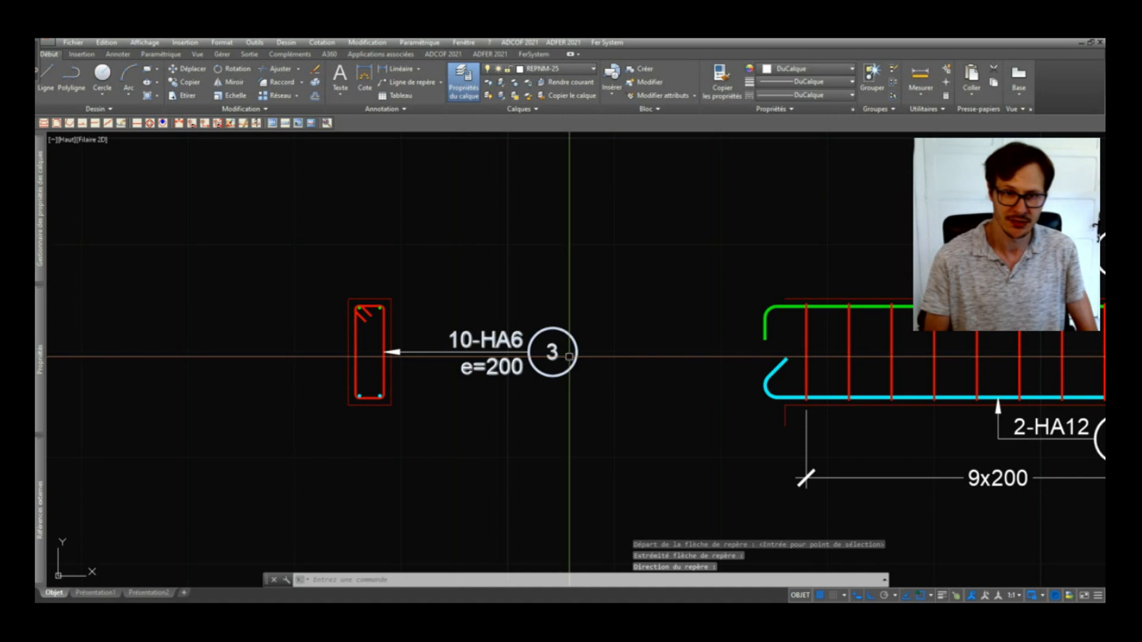
# Step: Add a non-quantified mark 3 on the 9x200 dimension line, with its leader dropping below the dimension
pyautogui.scroll(-4, 437, 379)
pyautogui.scroll(5, 440, 375)
pyautogui.scroll(-3, 429, 386)
pyautogui.moveTo(415, 370); pyautogui.dragTo(378, 357, button='middle')
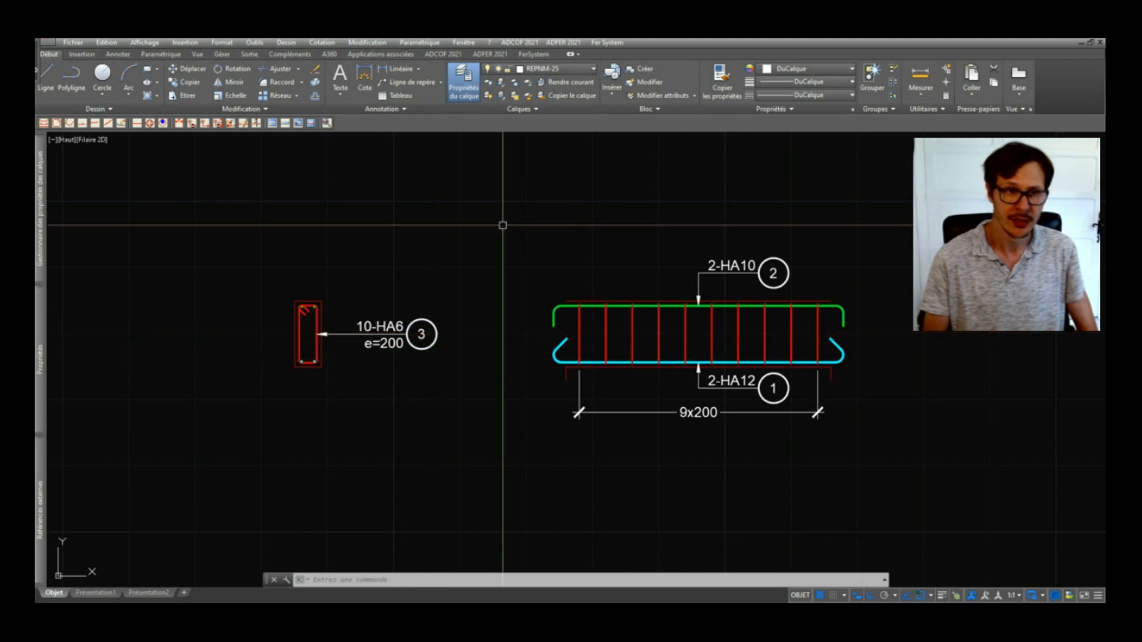
pyautogui.click(206, 125)
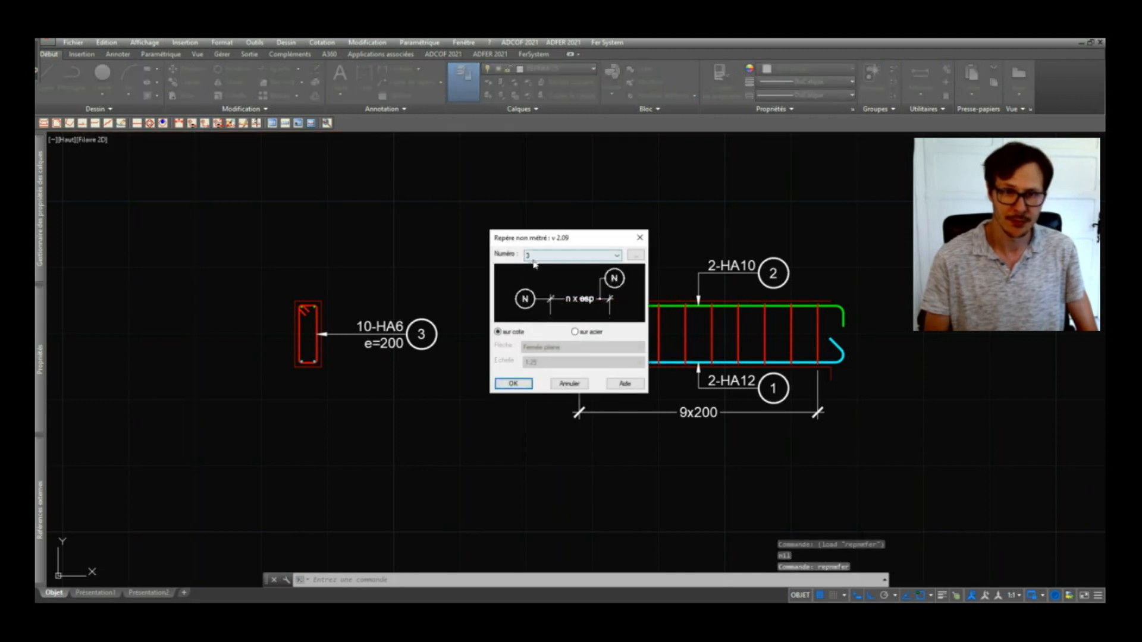
pyautogui.click(508, 383)
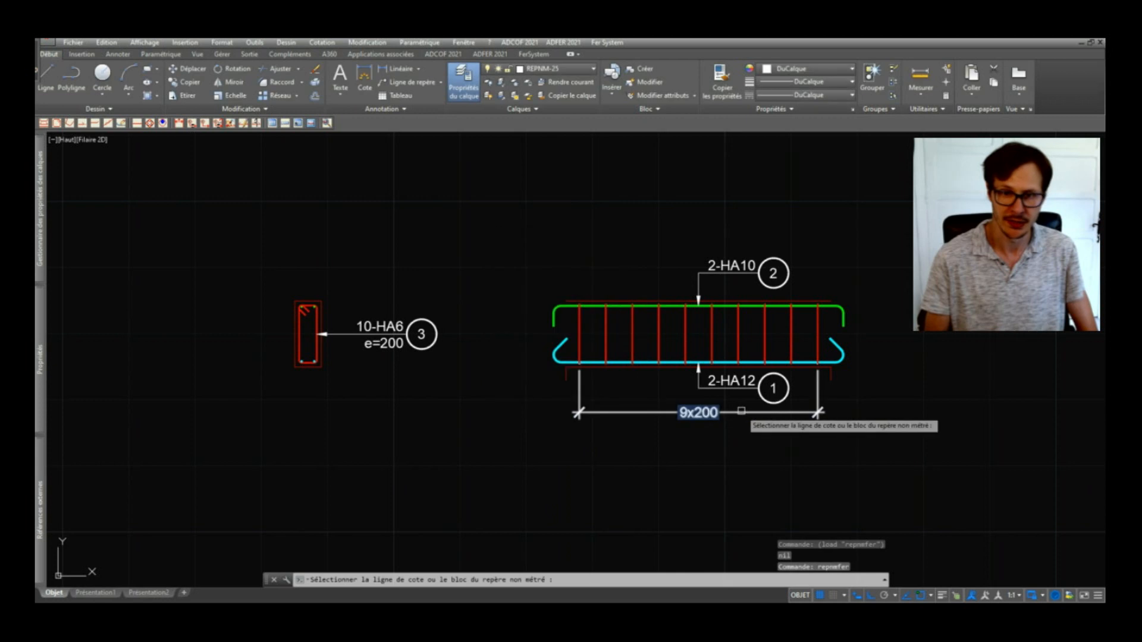
pyautogui.click(741, 410)
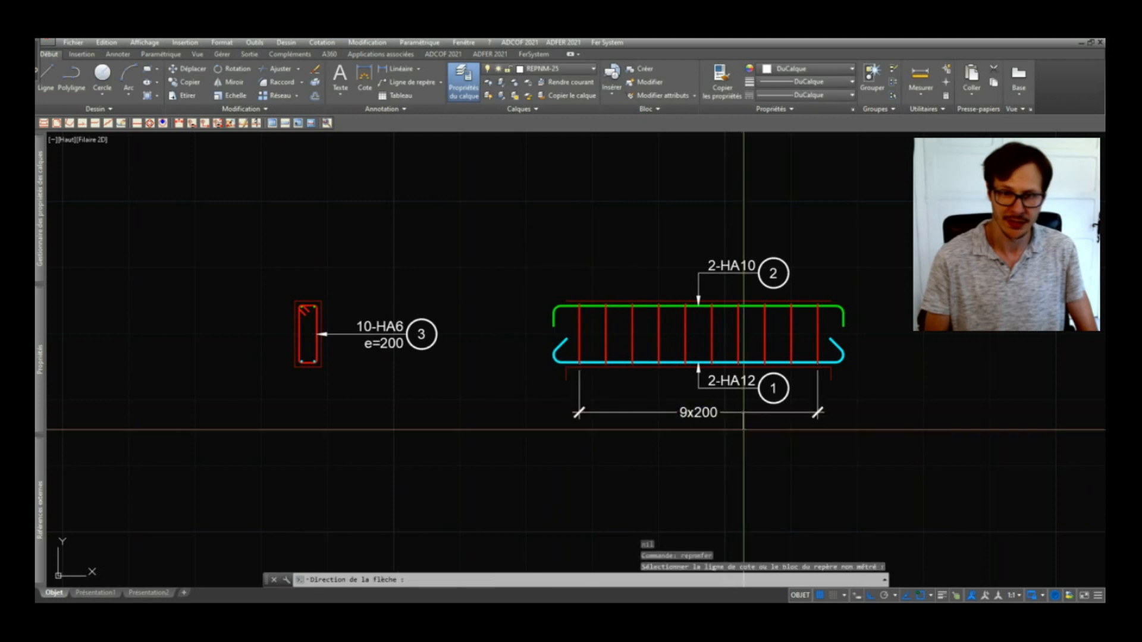
pyautogui.click(763, 457)
# Step: Review the marks and leaders on the cross-section and the elevation
pyautogui.scroll(6, 768, 455)
pyautogui.scroll(-4, 749, 459)
pyautogui.scroll(-3, 618, 403)
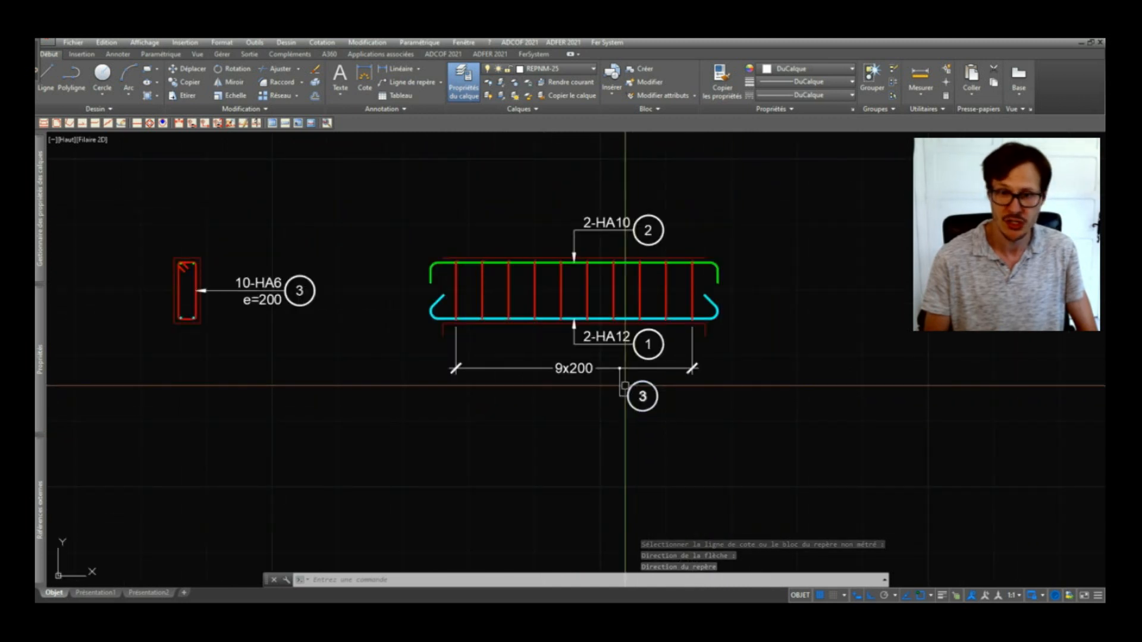
pyautogui.scroll(-2, 648, 378)
pyautogui.scroll(2, 634, 377)
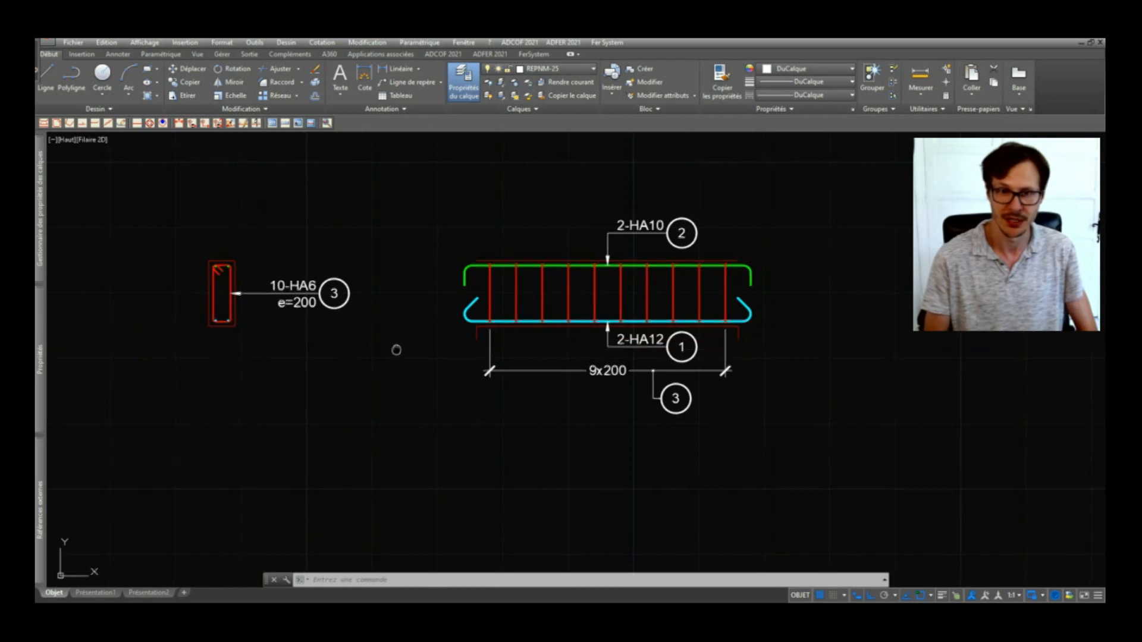
pyautogui.moveTo(395, 349); pyautogui.dragTo(451, 327, button='middle')
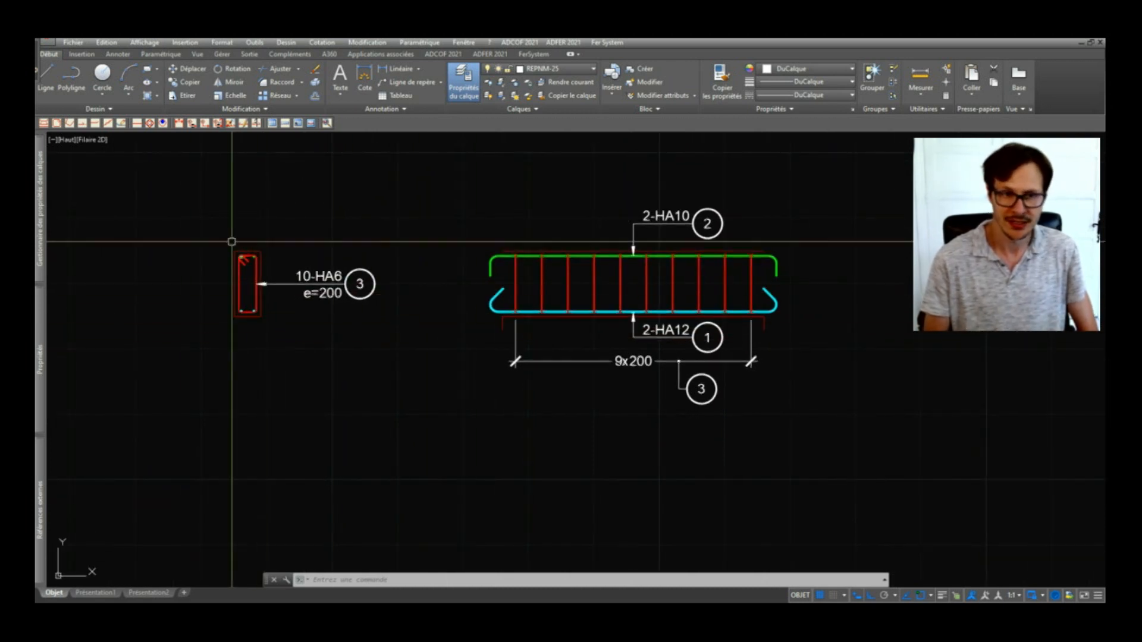
pyautogui.scroll(2, 233, 240)
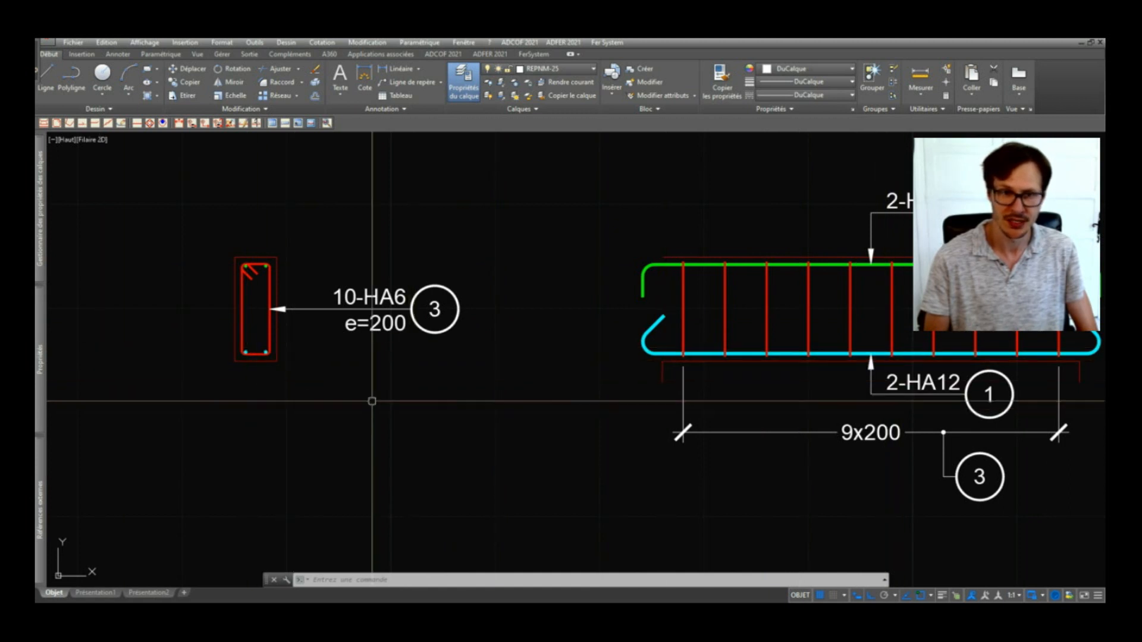
pyautogui.scroll(-3, 324, 396)
pyautogui.moveTo(530, 401); pyautogui.dragTo(594, 344, button='middle')
pyautogui.scroll(4, 398, 304)
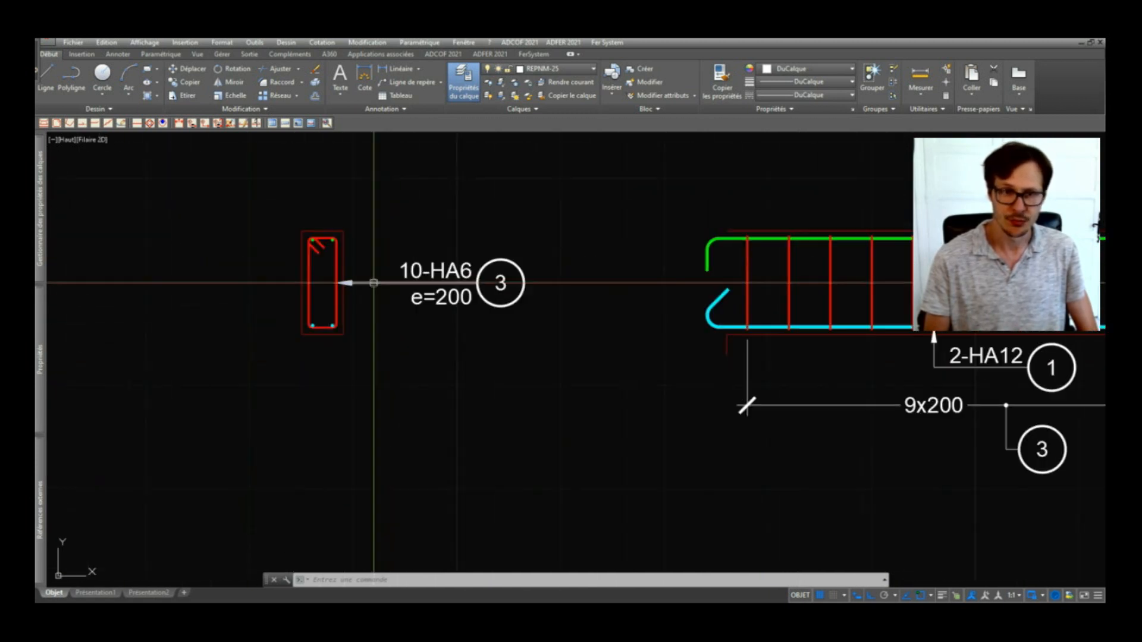
pyautogui.scroll(-4, 324, 339)
pyautogui.moveTo(550, 366); pyautogui.dragTo(597, 383, button='middle')
pyautogui.scroll(2, 596, 383)
pyautogui.moveTo(470, 436); pyautogui.dragTo(604, 400, button='middle')
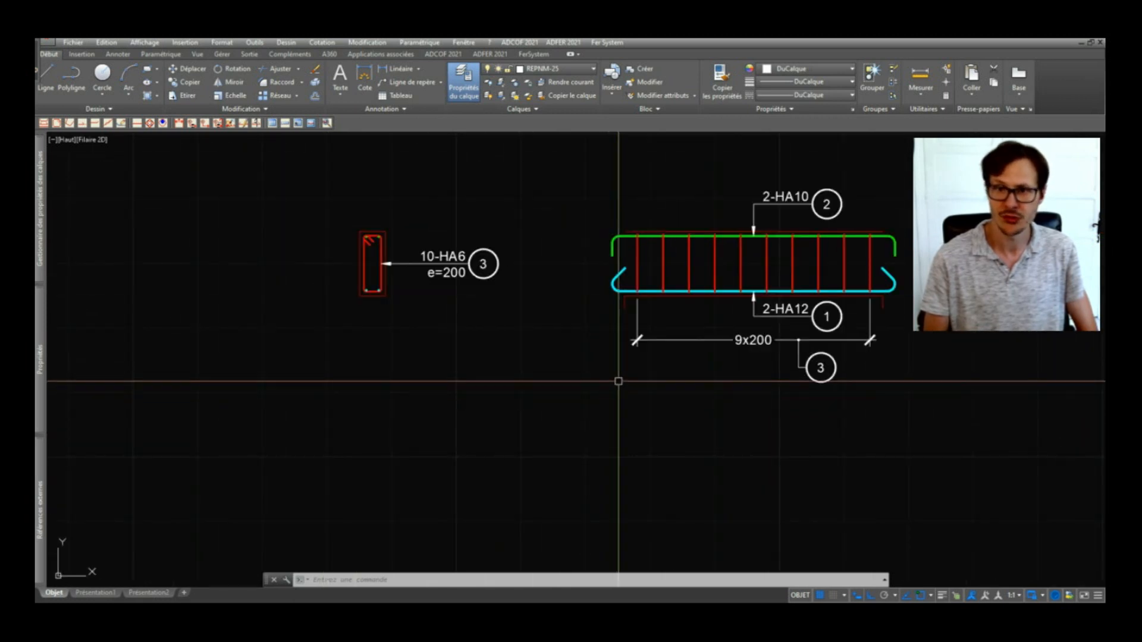
pyautogui.moveTo(716, 408); pyautogui.dragTo(665, 464, button='middle')
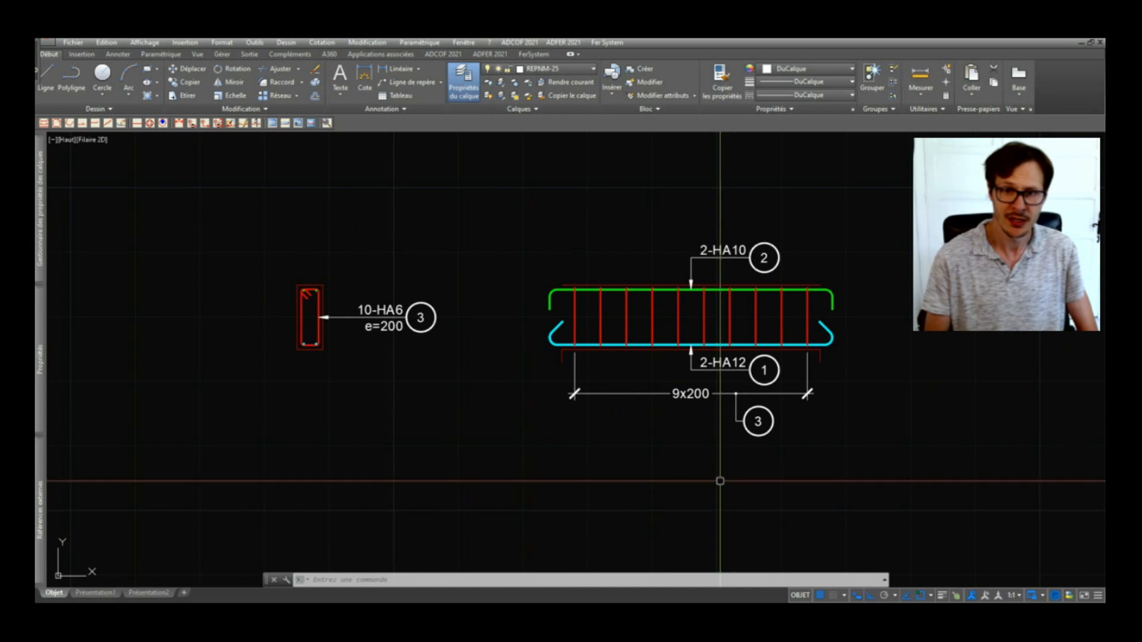
# Step: Generate the general bar schedule for all marks with recapitulation, project name Test and plan name 0154, and place it below the beam drawings
pyautogui.click(272, 123)
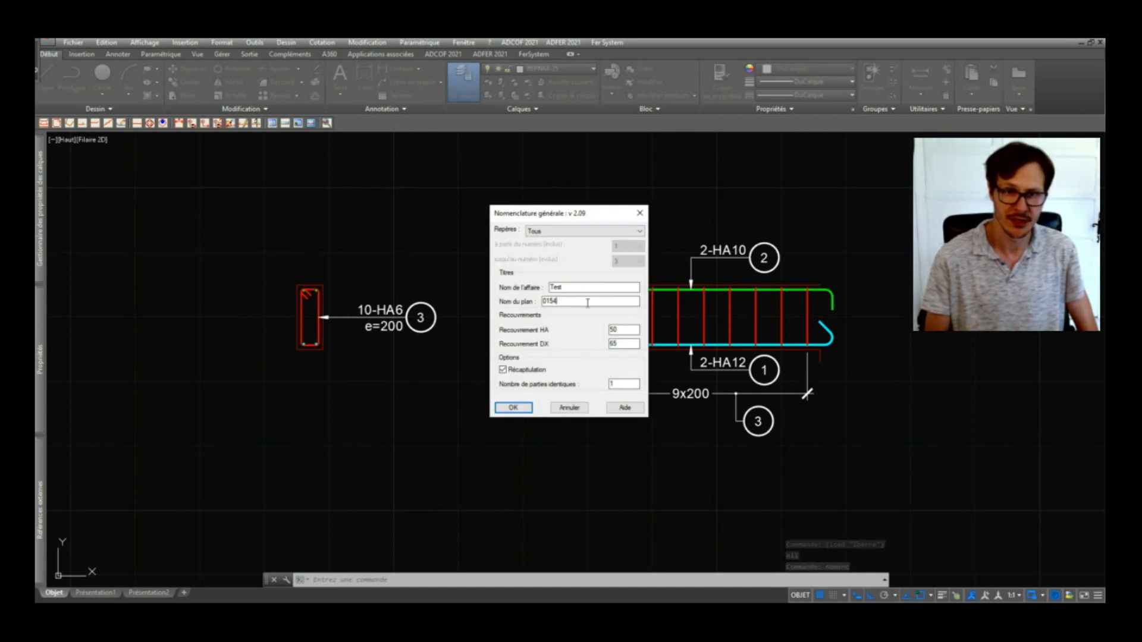
pyautogui.click(544, 232)
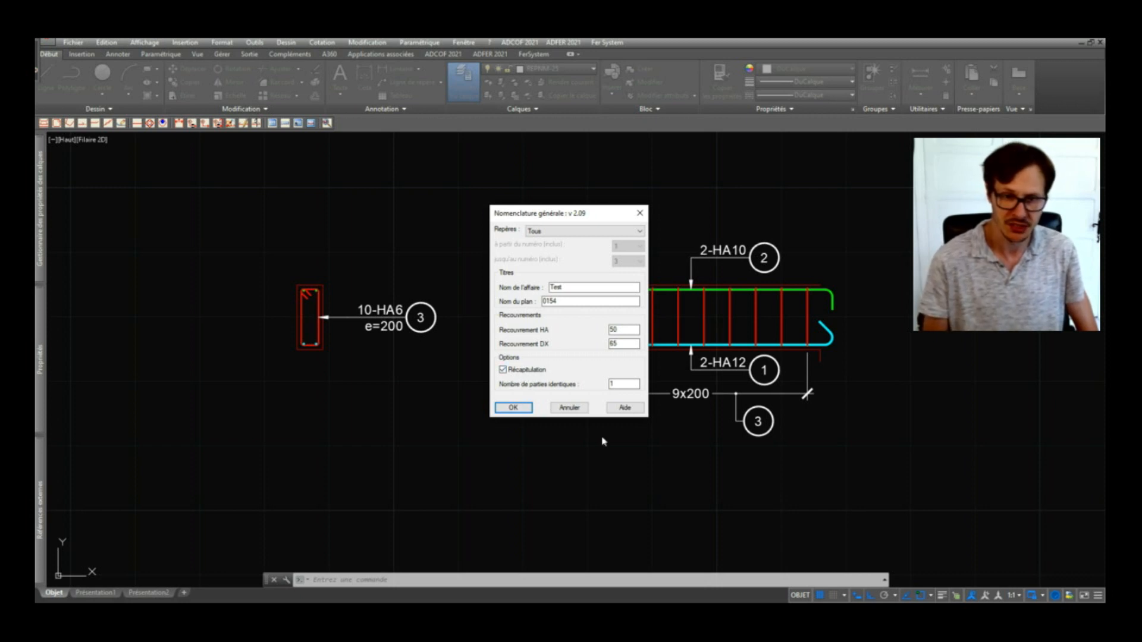
pyautogui.click(514, 408)
pyautogui.scroll(-6, 527, 390)
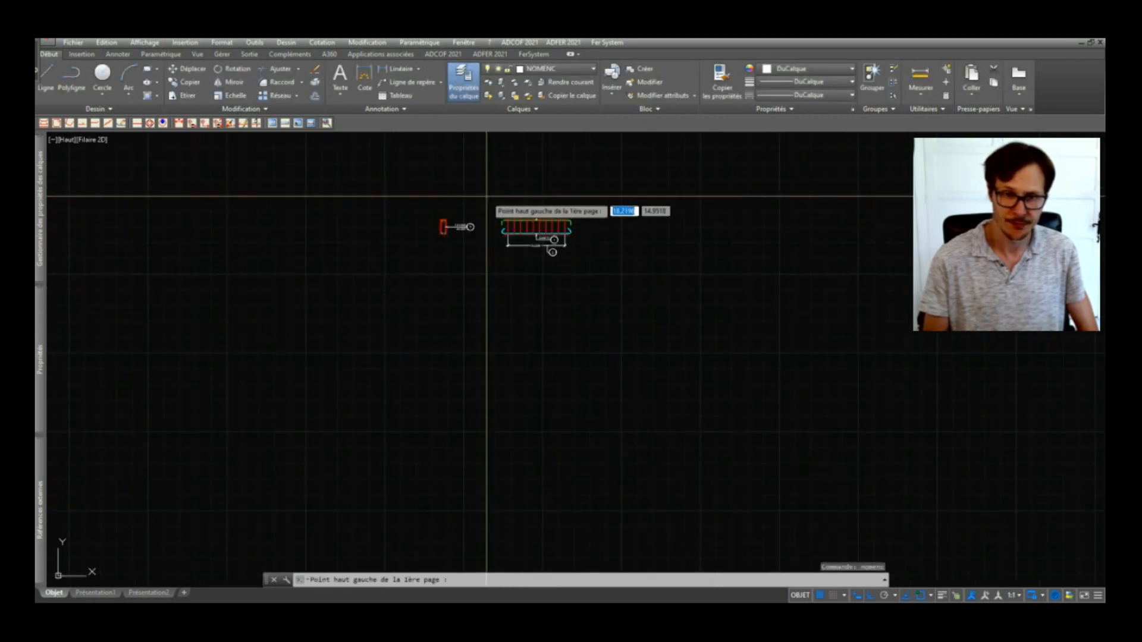
pyautogui.click(456, 289)
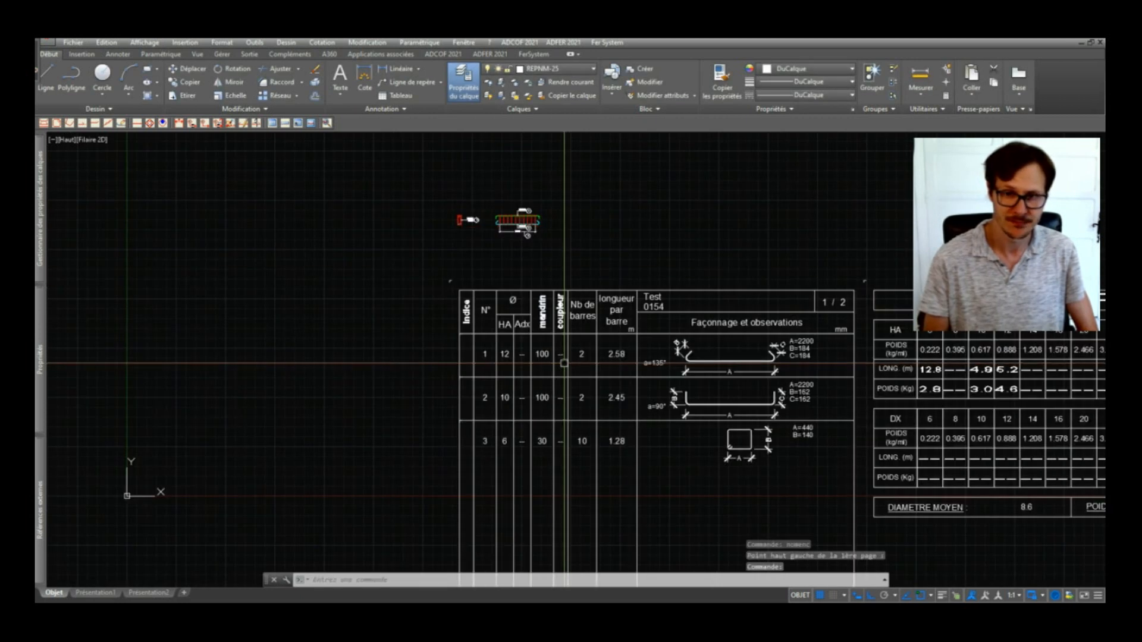
# Step: Dimension the length of the beam's lower concrete edge, placing the dimension line below the 9x200 dimension and its mark
pyautogui.scroll(8, 634, 415)
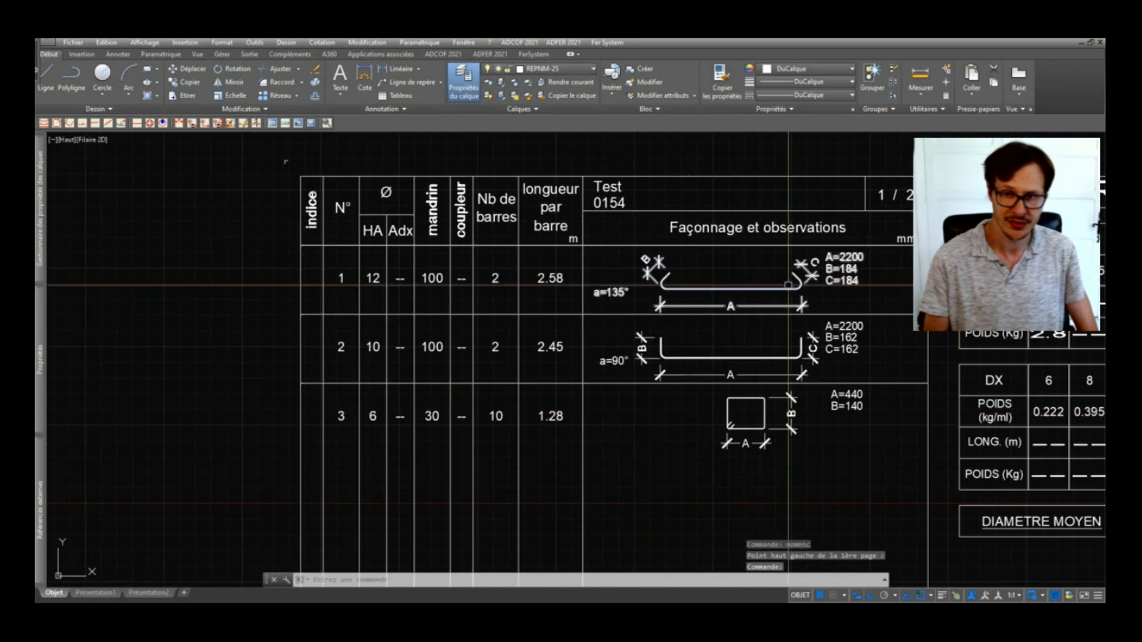
pyautogui.moveTo(853, 257); pyautogui.dragTo(871, 411, button='middle')
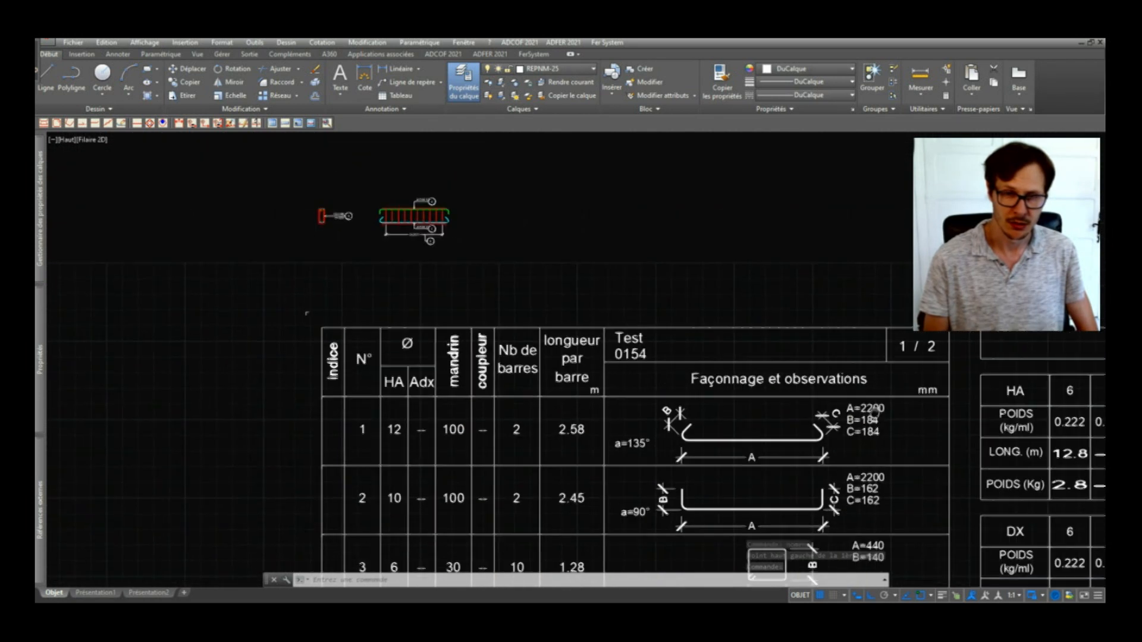
pyautogui.scroll(6, 421, 224)
pyautogui.scroll(2, 491, 246)
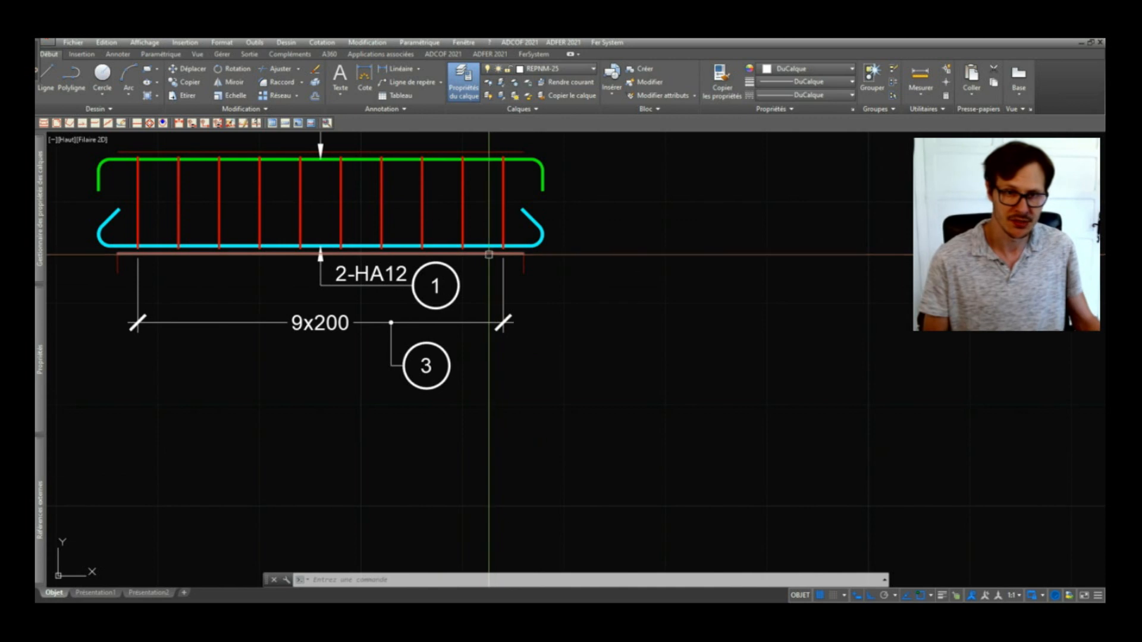
pyautogui.write('cot')
pyautogui.press('Return')
pyautogui.click(489, 255)
pyautogui.click(505, 400)
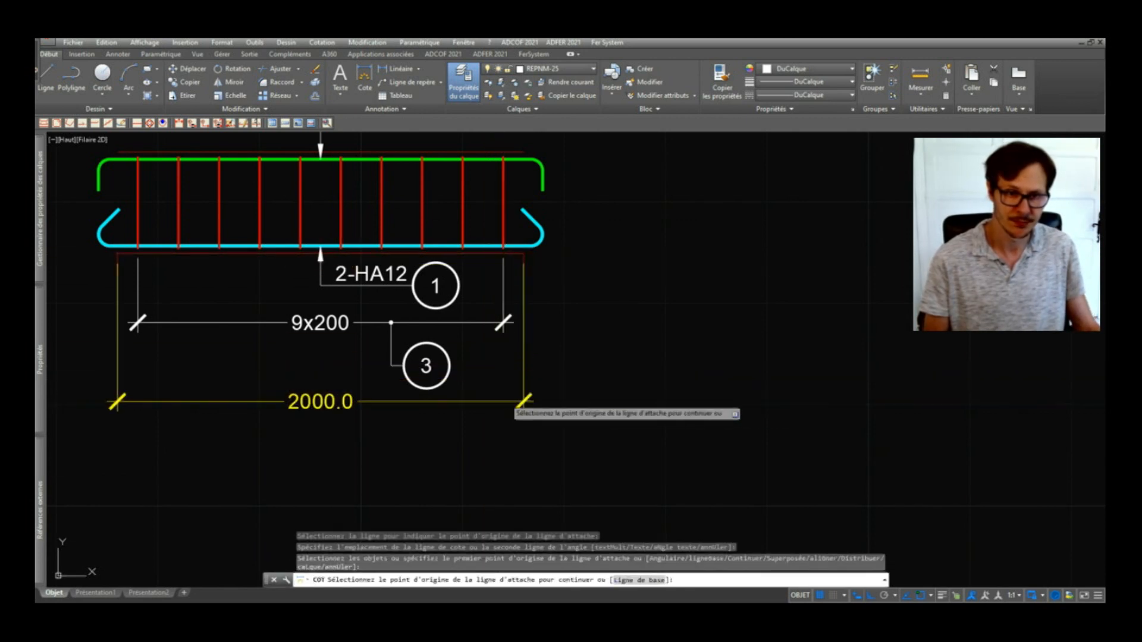
pyautogui.scroll(-2, 505, 400)
pyautogui.moveTo(533, 438); pyautogui.dragTo(637, 382, button='middle')
pyautogui.press('Escape')
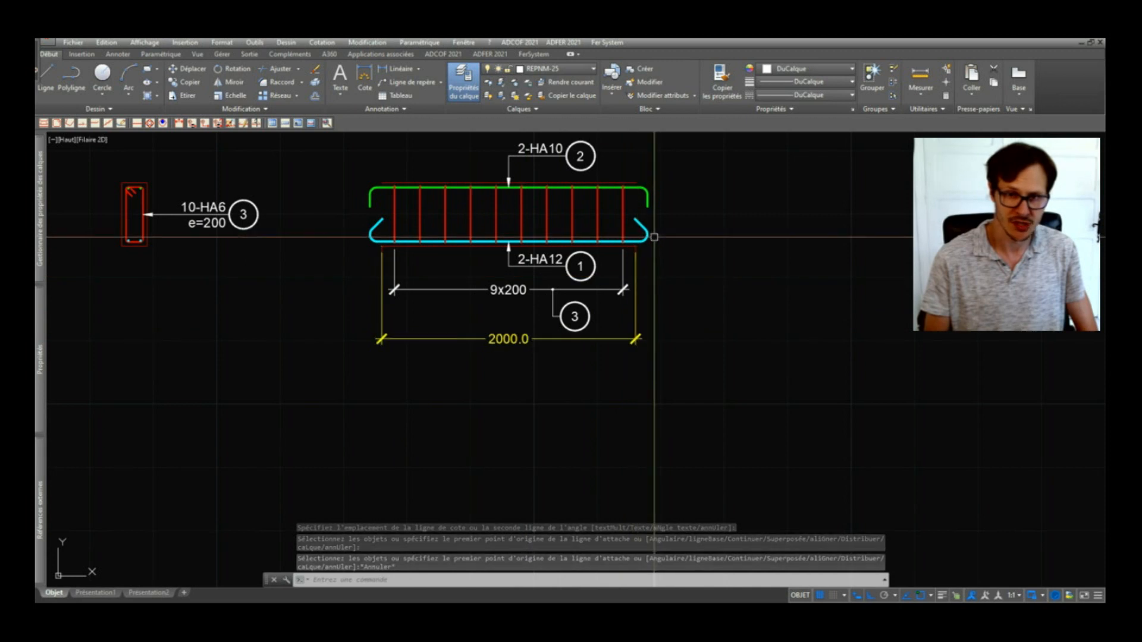
# Step: Examine the schedule's rows for marks 1 to 3, checking bar lengths and bending shapes against the beam drawings
pyautogui.scroll(-3, 657, 429)
pyautogui.moveTo(658, 429); pyautogui.dragTo(447, 278, button='middle')
pyautogui.scroll(-1, 750, 310)
pyautogui.scroll(1, 749, 310)
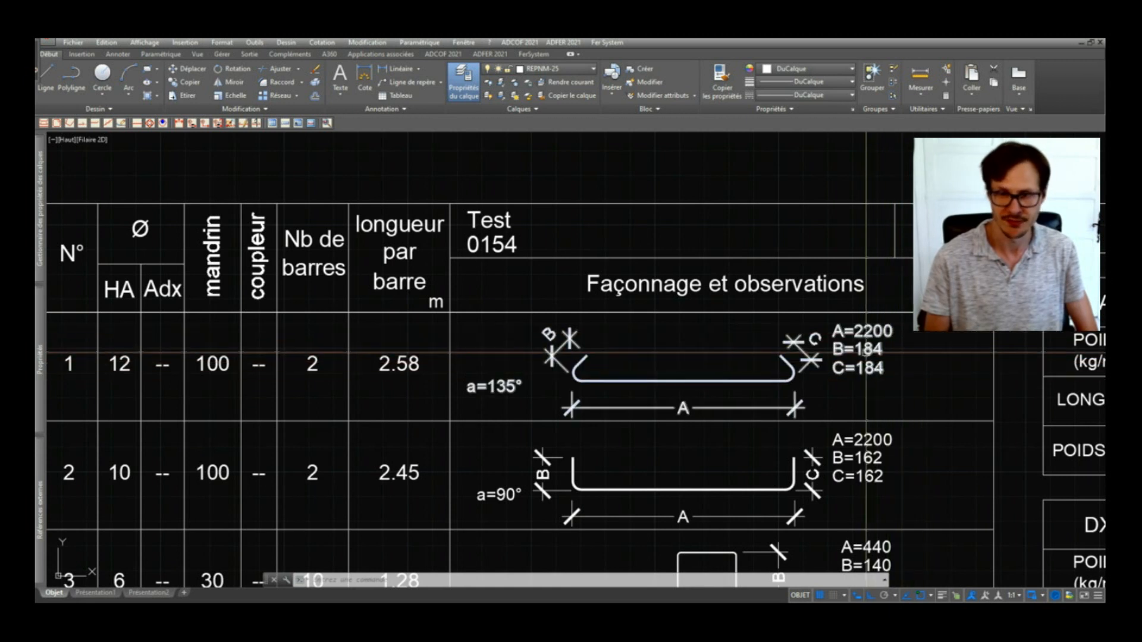
pyautogui.scroll(-2, 888, 333)
pyautogui.moveTo(804, 415); pyautogui.dragTo(769, 379, button='middle')
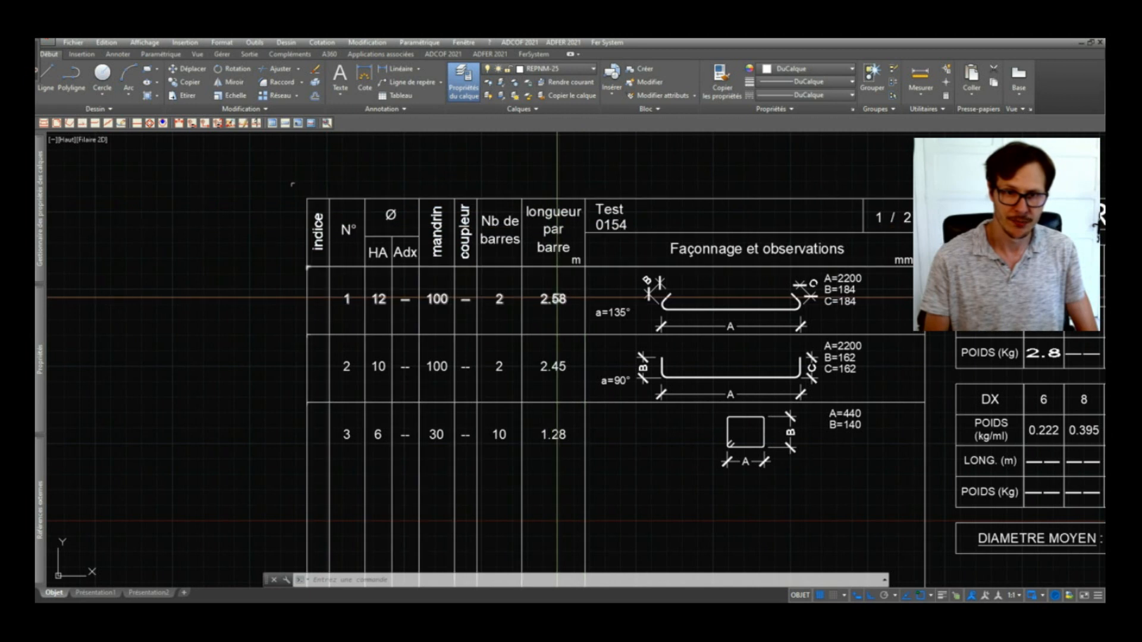
pyautogui.moveTo(675, 441); pyautogui.dragTo(662, 318, button='middle')
pyautogui.moveTo(454, 318); pyautogui.dragTo(476, 393, button='middle')
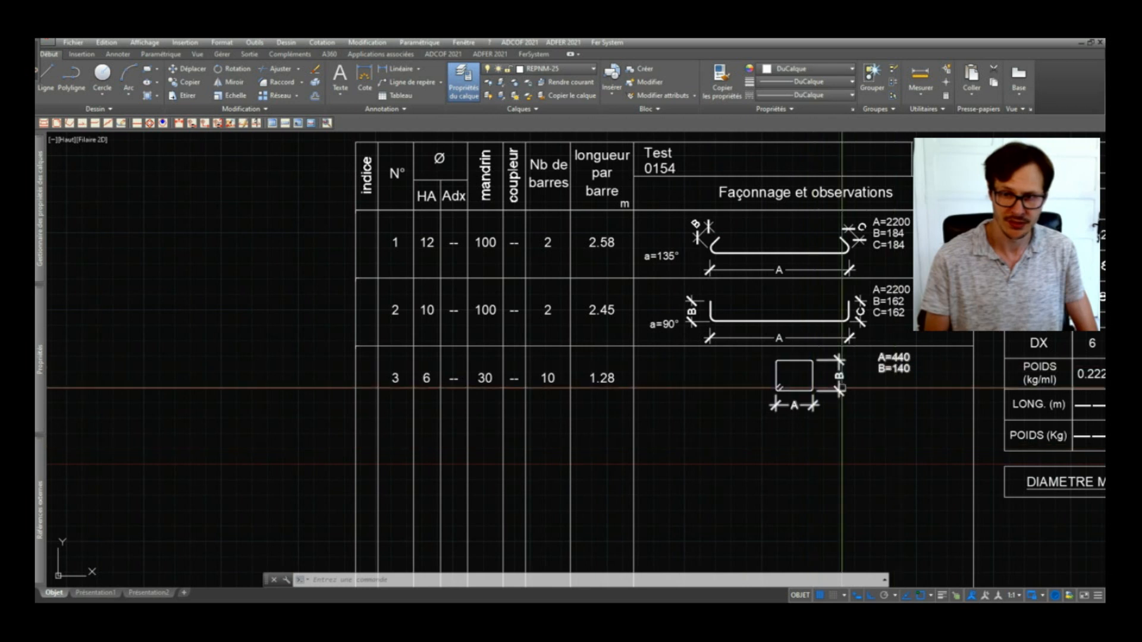
pyautogui.scroll(-5, 815, 445)
pyautogui.scroll(5, 572, 313)
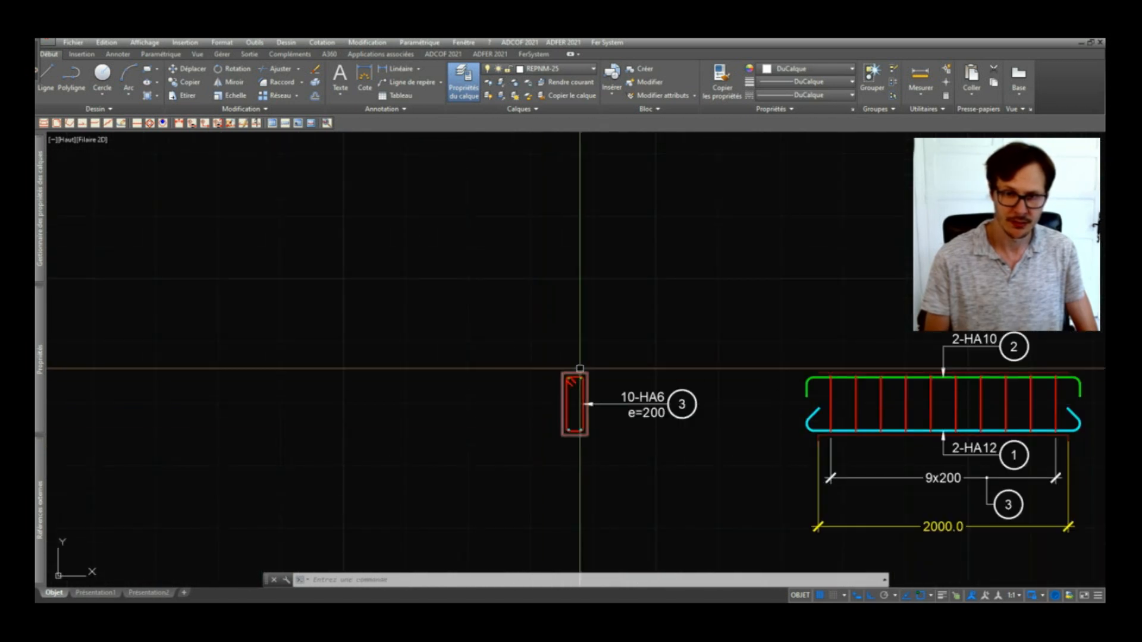
pyautogui.scroll(-5, 871, 436)
pyautogui.scroll(5, 871, 436)
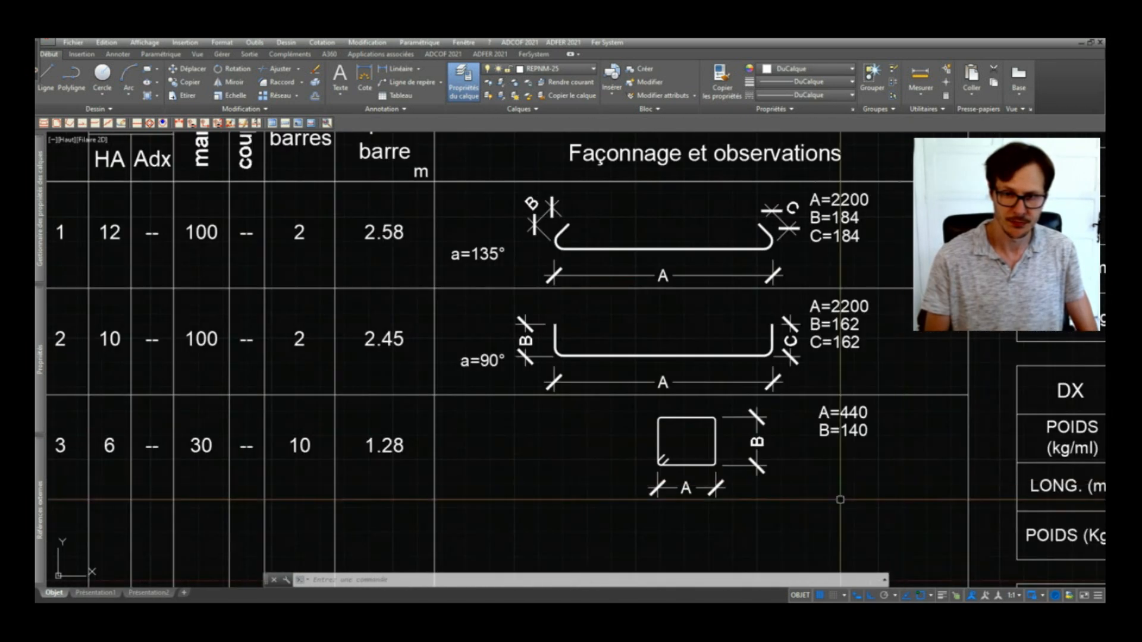
pyautogui.moveTo(411, 455); pyautogui.dragTo(526, 372, button='middle')
pyautogui.scroll(-4, 526, 371)
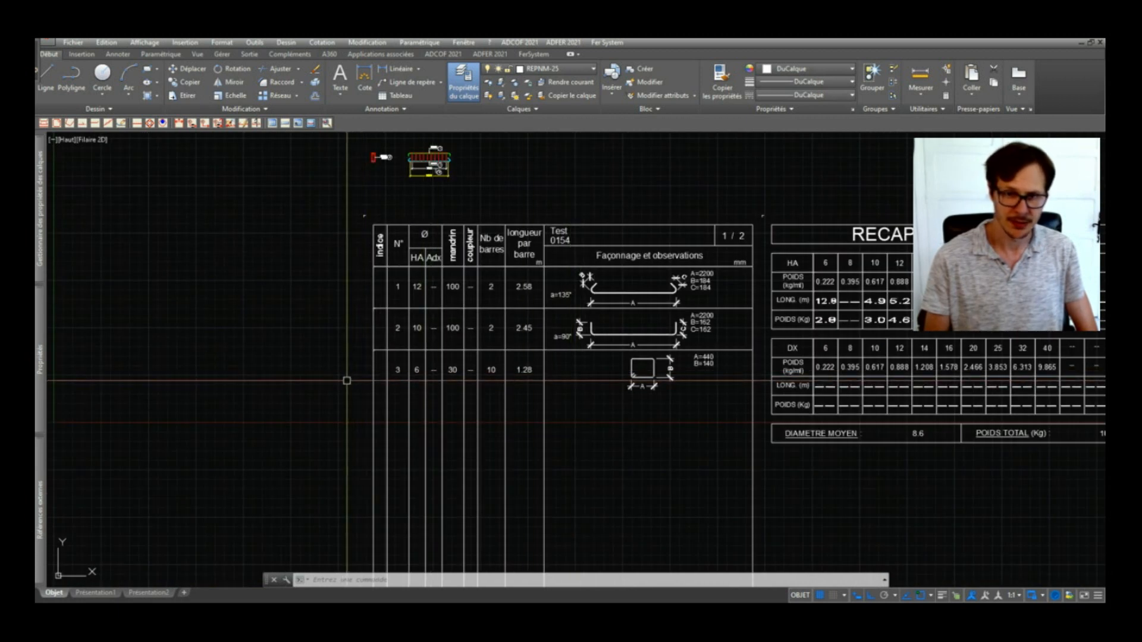
pyautogui.scroll(2, 405, 387)
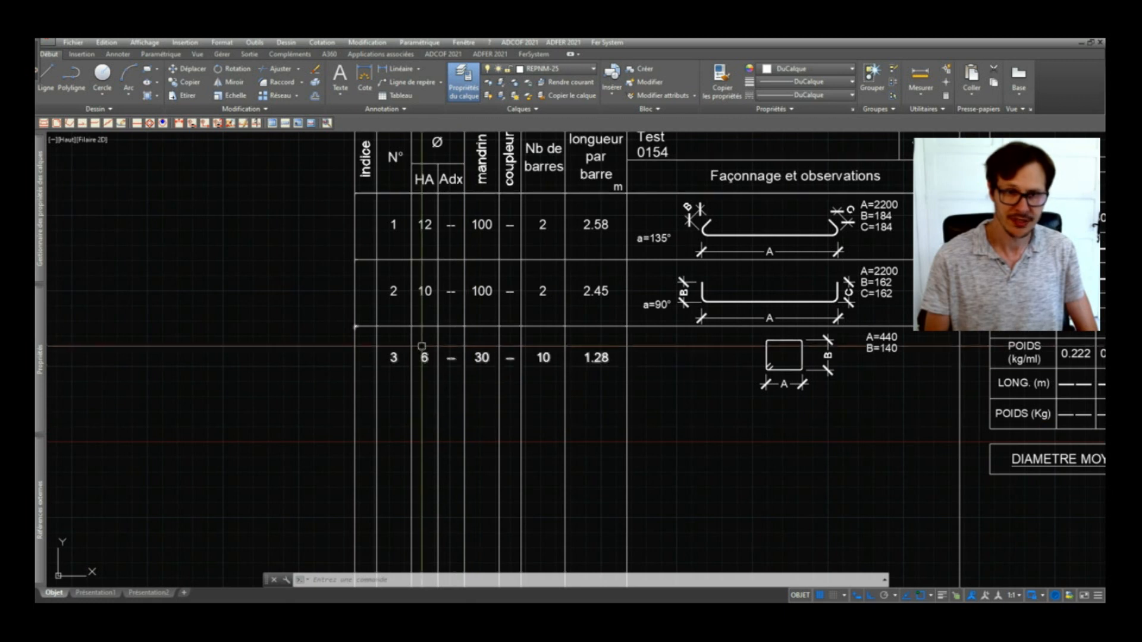
# Step: Examine the steel recapitulation page for lengths and weights per diameter, average diameter and total weight
pyautogui.scroll(-3, 421, 346)
pyautogui.moveTo(978, 250); pyautogui.dragTo(660, 250, button='middle')
pyautogui.scroll(4, 777, 218)
pyautogui.scroll(-2, 679, 357)
pyautogui.scroll(-1, 774, 179)
pyautogui.moveTo(898, 363); pyautogui.dragTo(987, 330, button='middle')
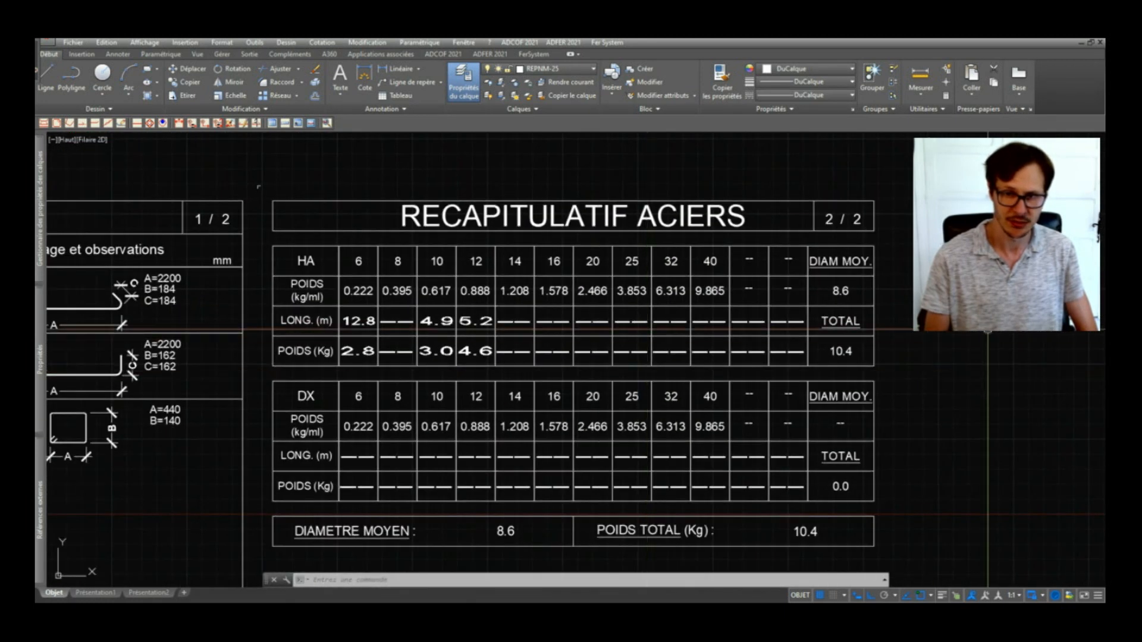
pyautogui.moveTo(634, 413); pyautogui.dragTo(673, 380, button='middle')
pyautogui.moveTo(398, 339); pyautogui.dragTo(388, 270, button='middle')
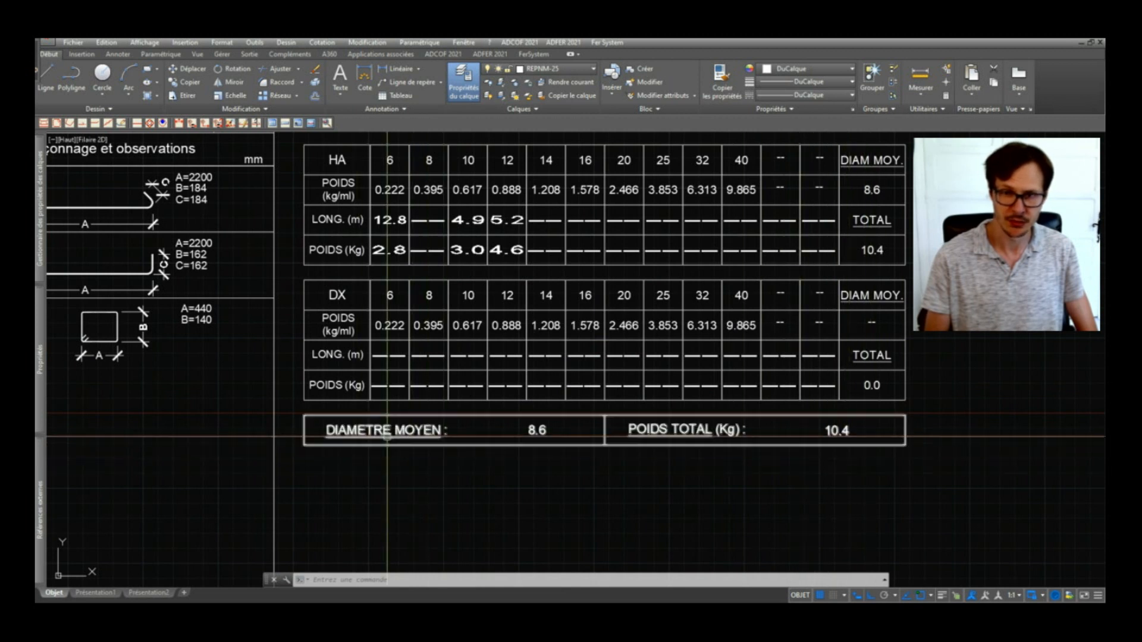
pyautogui.moveTo(405, 425); pyautogui.dragTo(539, 458, button='middle')
pyautogui.scroll(-3, 539, 458)
pyautogui.moveTo(215, 193)
pyautogui.mouseDown(button='middle')
pyautogui.moveTo(297, 193)
pyautogui.moveTo(661, 244)
pyautogui.mouseUp(button='middle')
pyautogui.scroll(8, 637, 212)
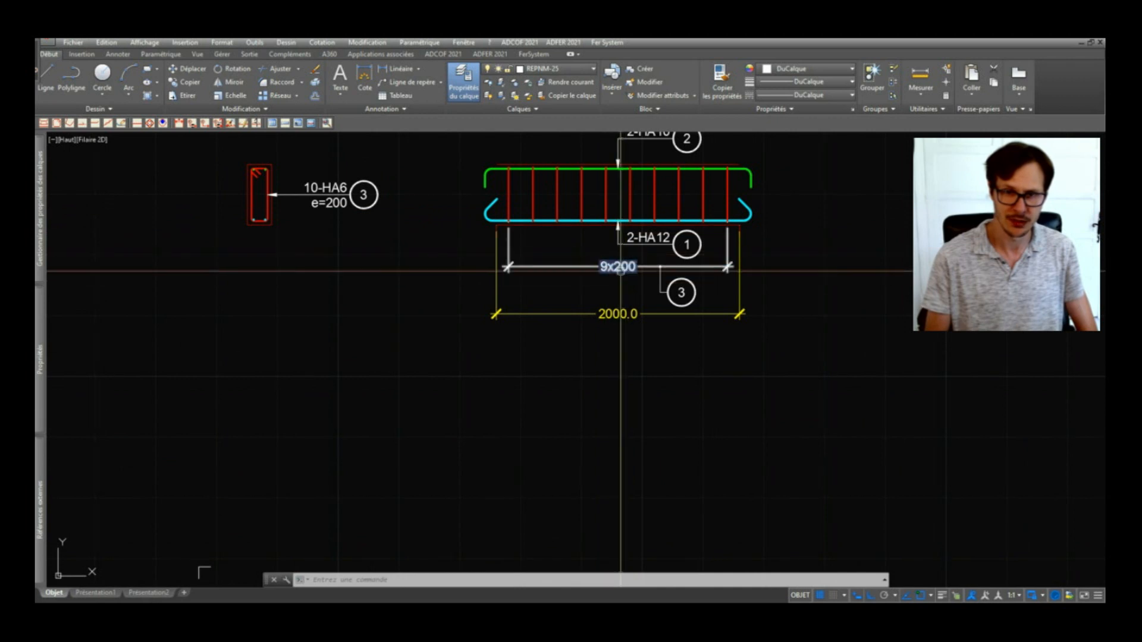
pyautogui.scroll(-7, 621, 265)
pyautogui.scroll(5, 568, 238)
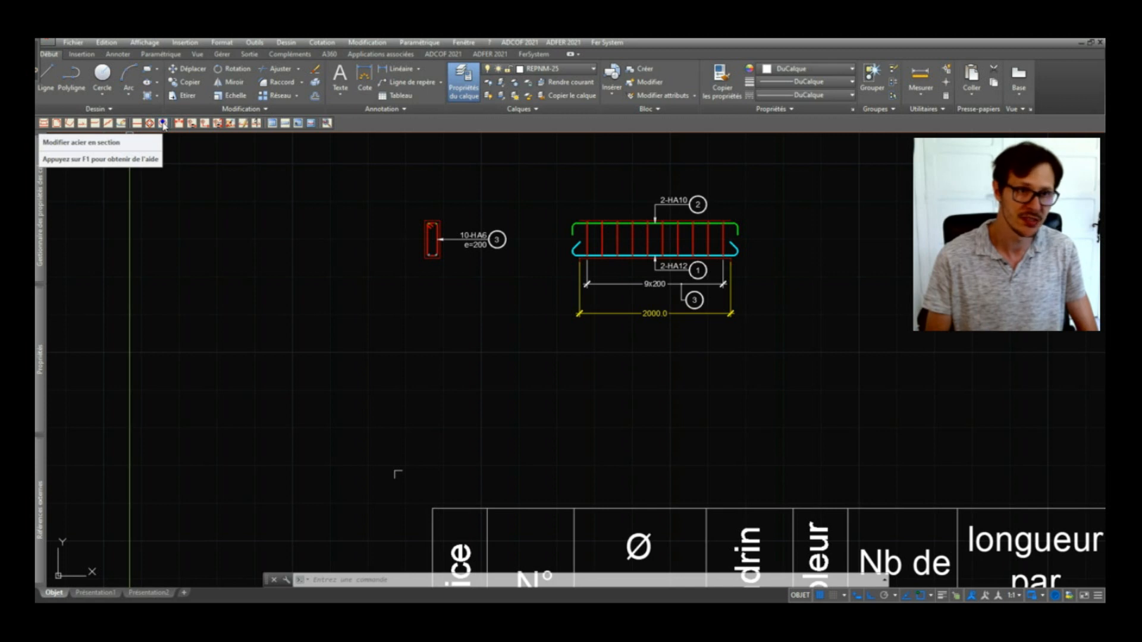
# Step: View the settings for modifying bars in section, and leave them without changing any bar
pyautogui.click(163, 123)
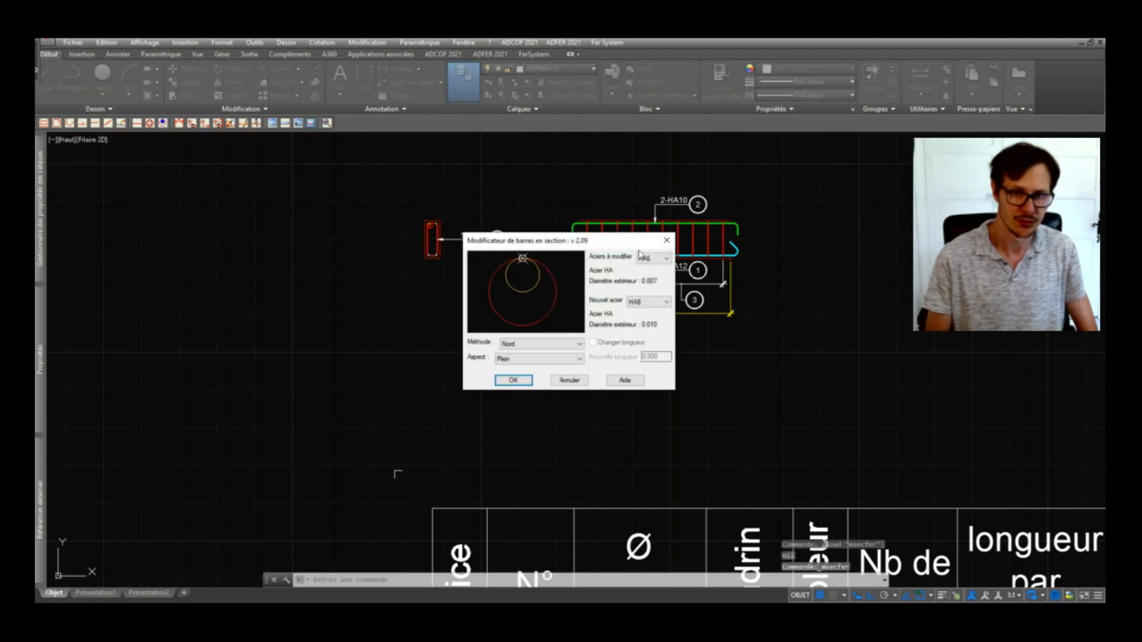
pyautogui.click(576, 384)
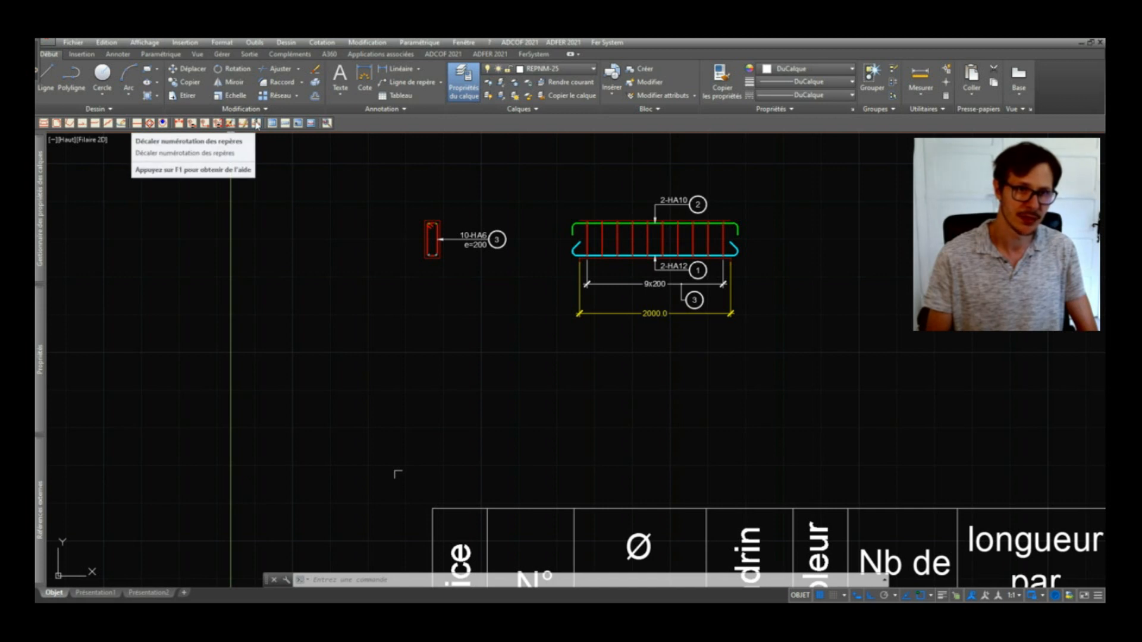
# Step: Lay out the two pages of the bar schedule as separate paper layouts
pyautogui.click(299, 123)
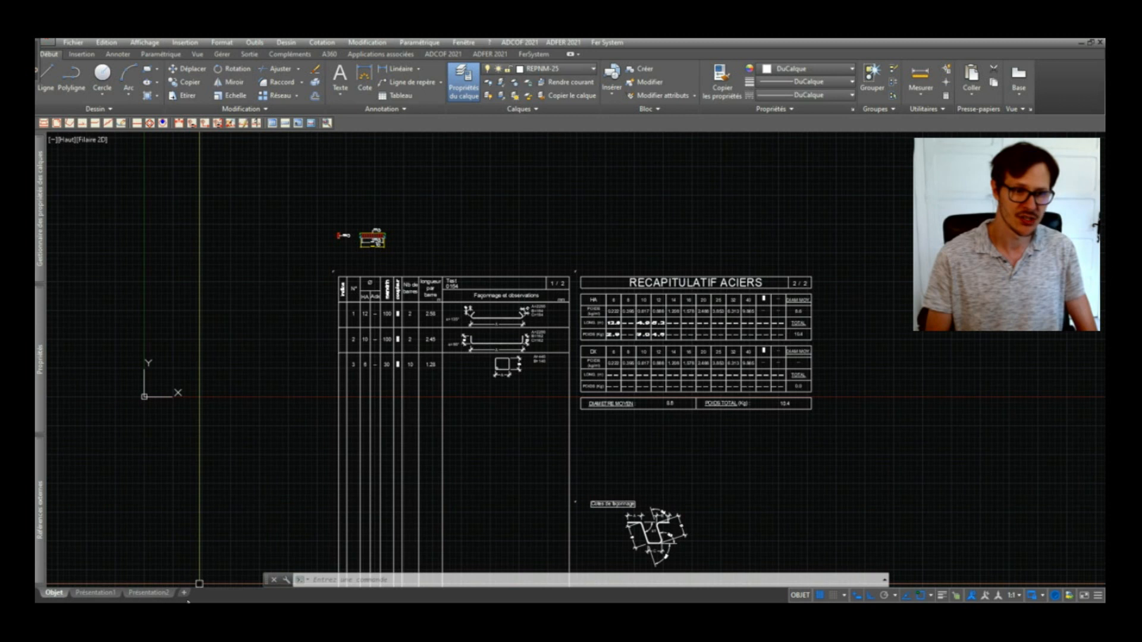
pyautogui.click(311, 125)
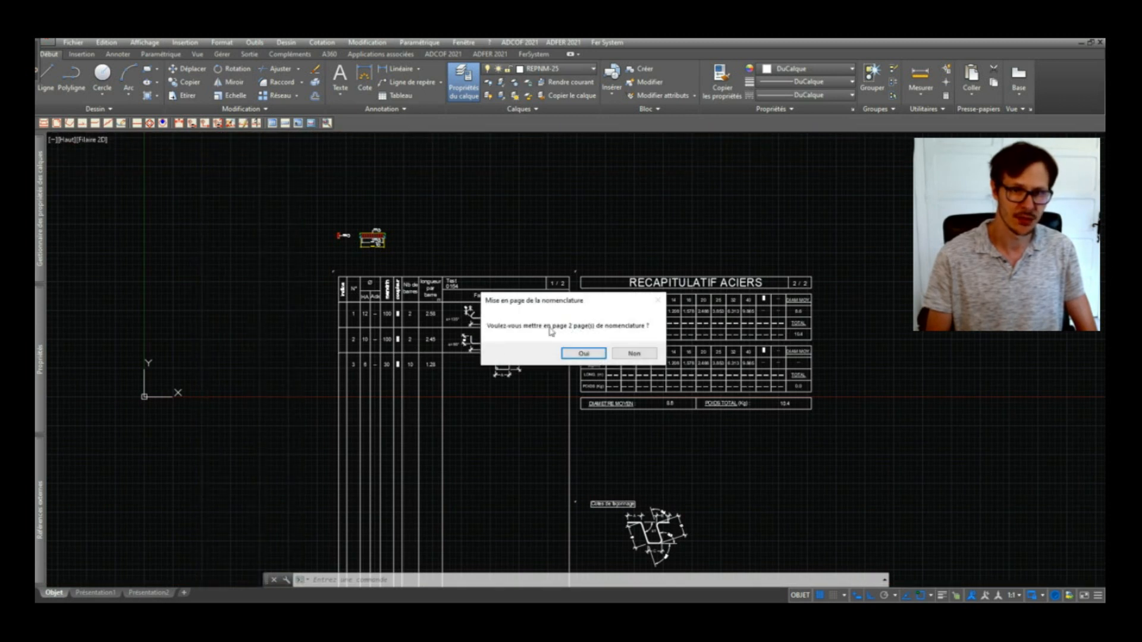
pyautogui.click(582, 354)
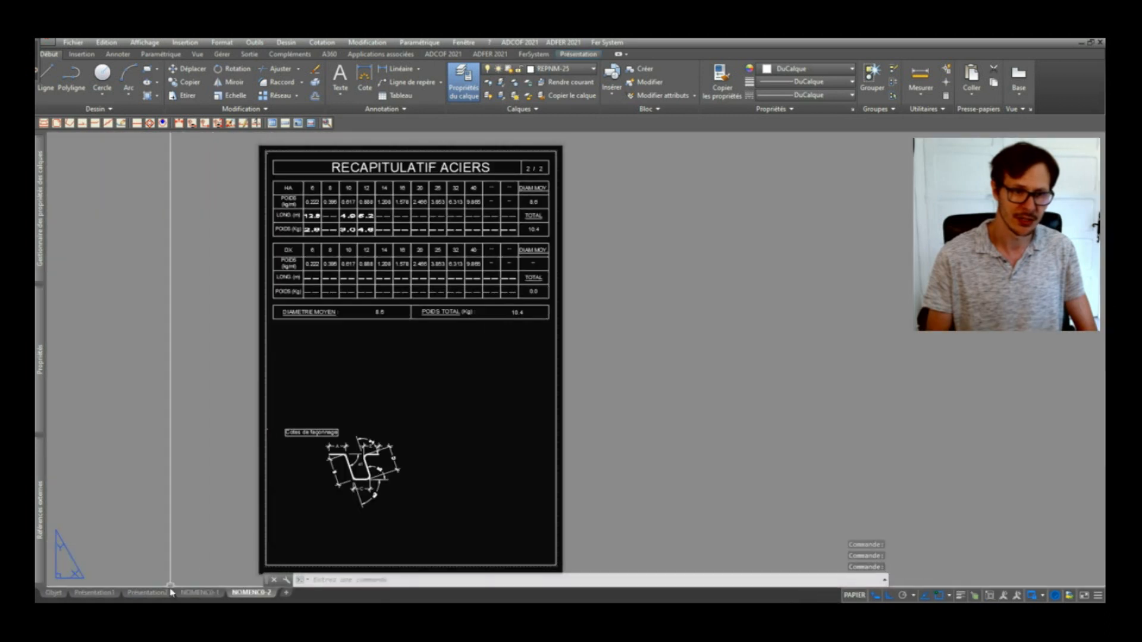
# Step: Review the bar schedule layout and the steel recapitulation layout, and return to model space
pyautogui.click(201, 593)
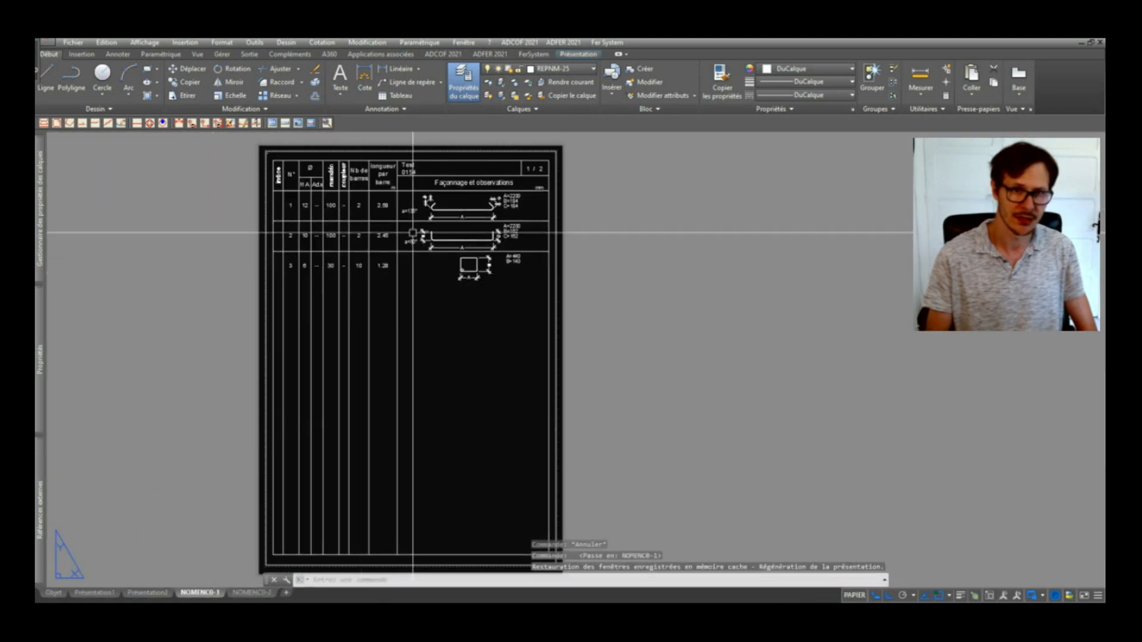
pyautogui.click(251, 593)
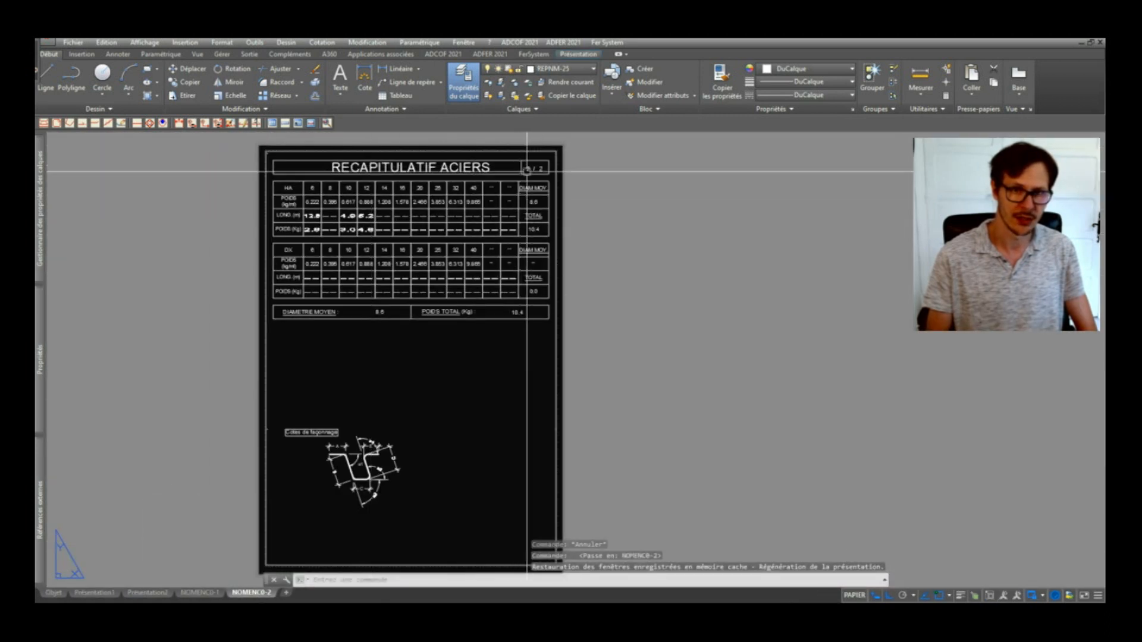
pyautogui.click(55, 593)
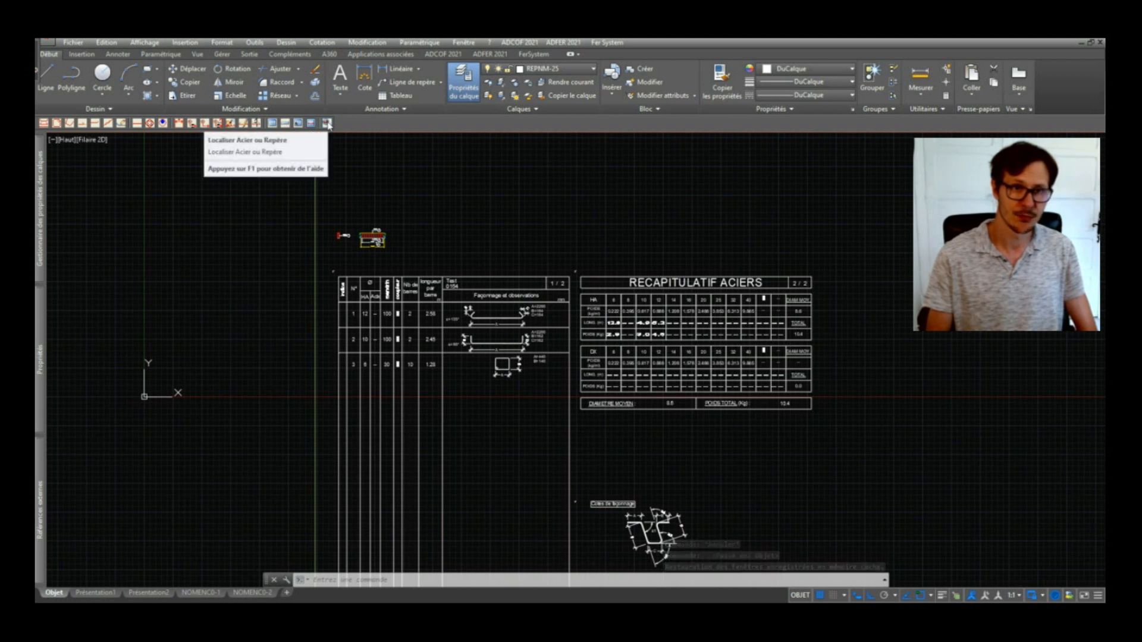
# Step: Locate mark number 1 in the drawing, searching bars, measured marks and unmeasured marks, and clear the resulting selection
pyautogui.click(327, 124)
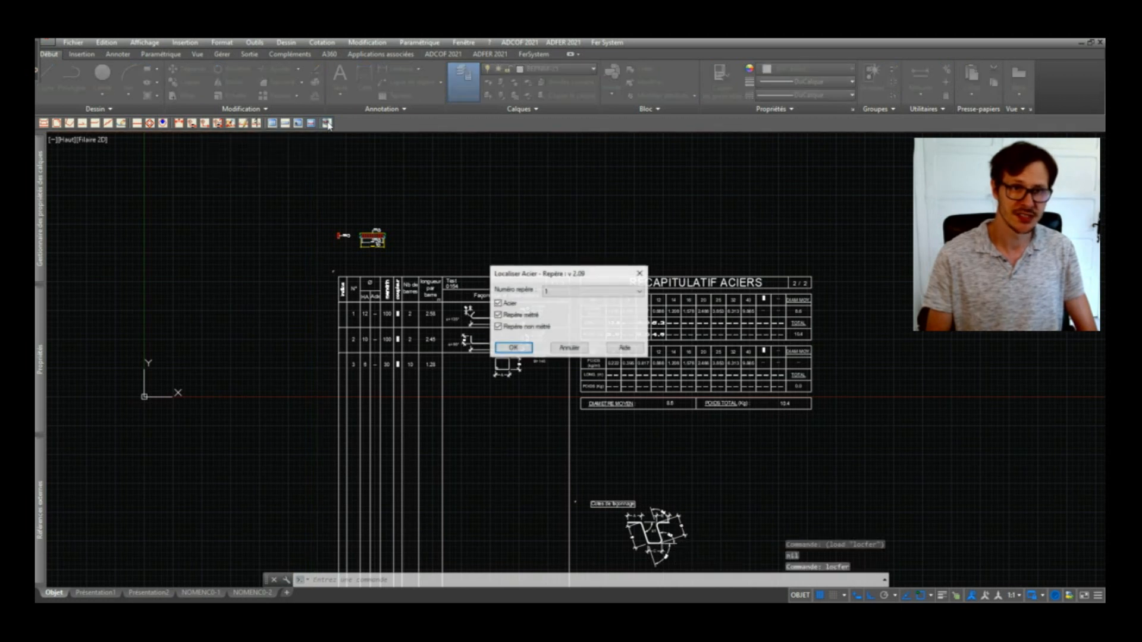
pyautogui.click(559, 295)
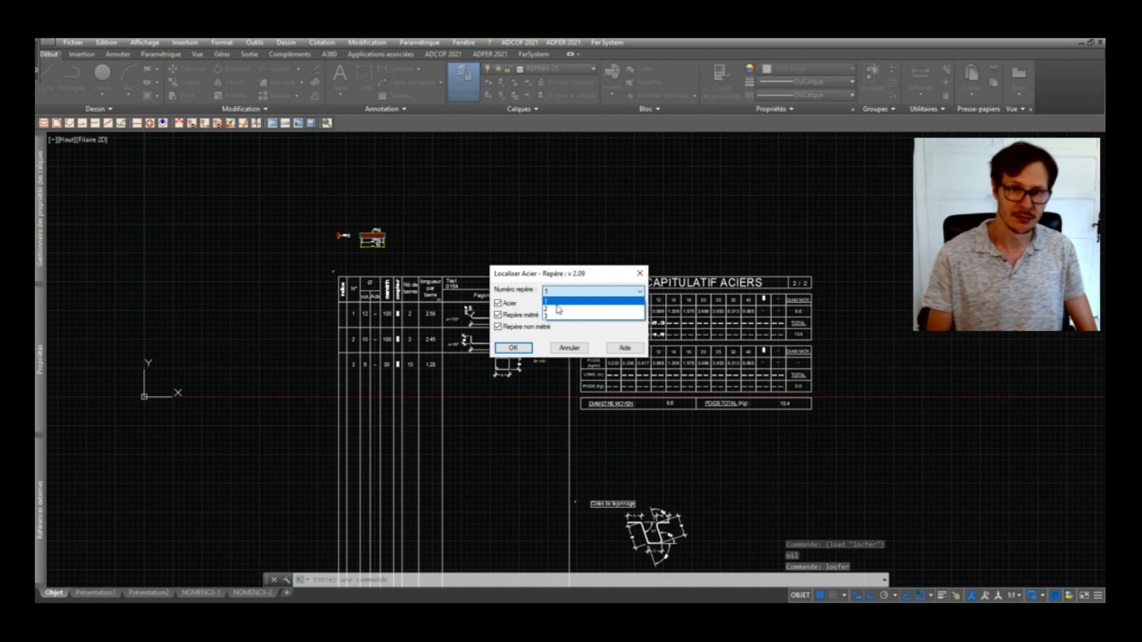
pyautogui.click(559, 301)
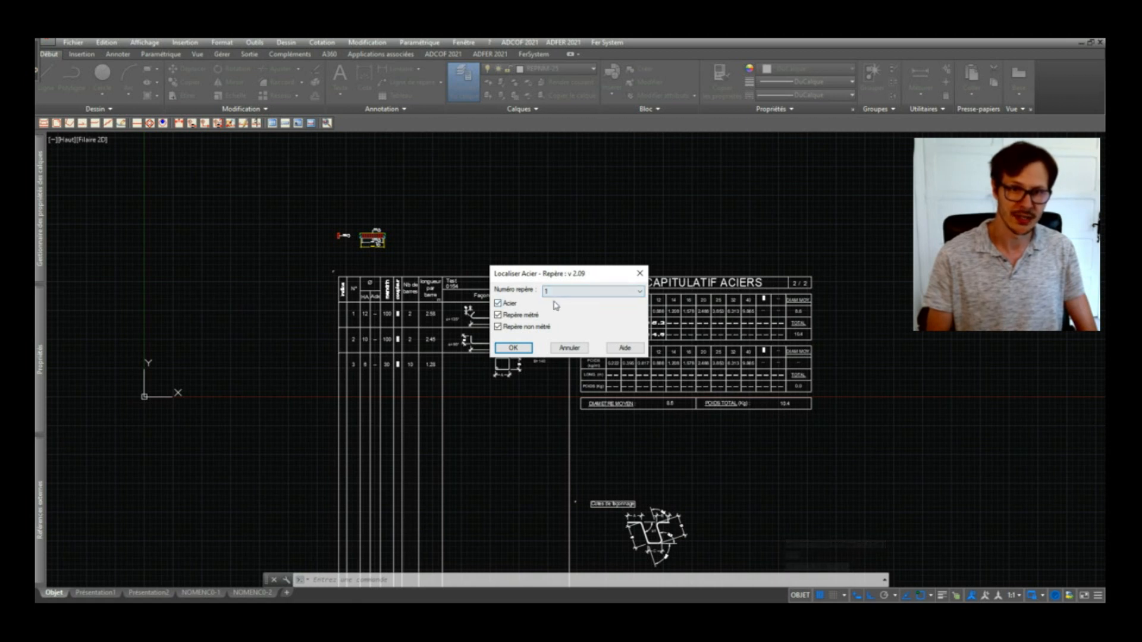
pyautogui.click(531, 347)
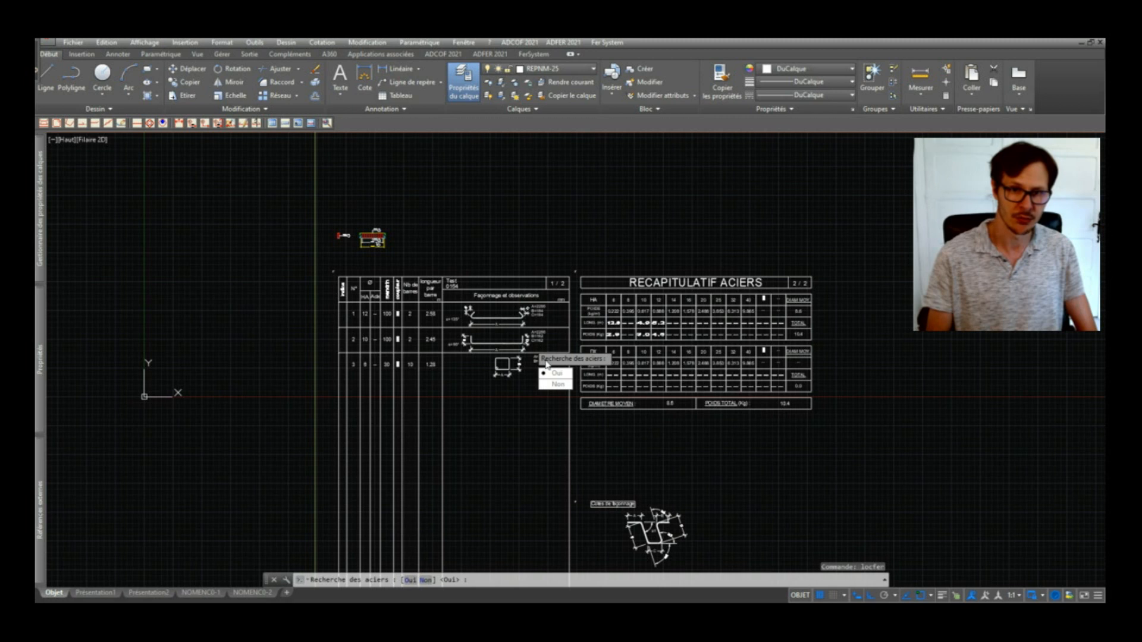
pyautogui.press('Return')
pyautogui.press('Return')
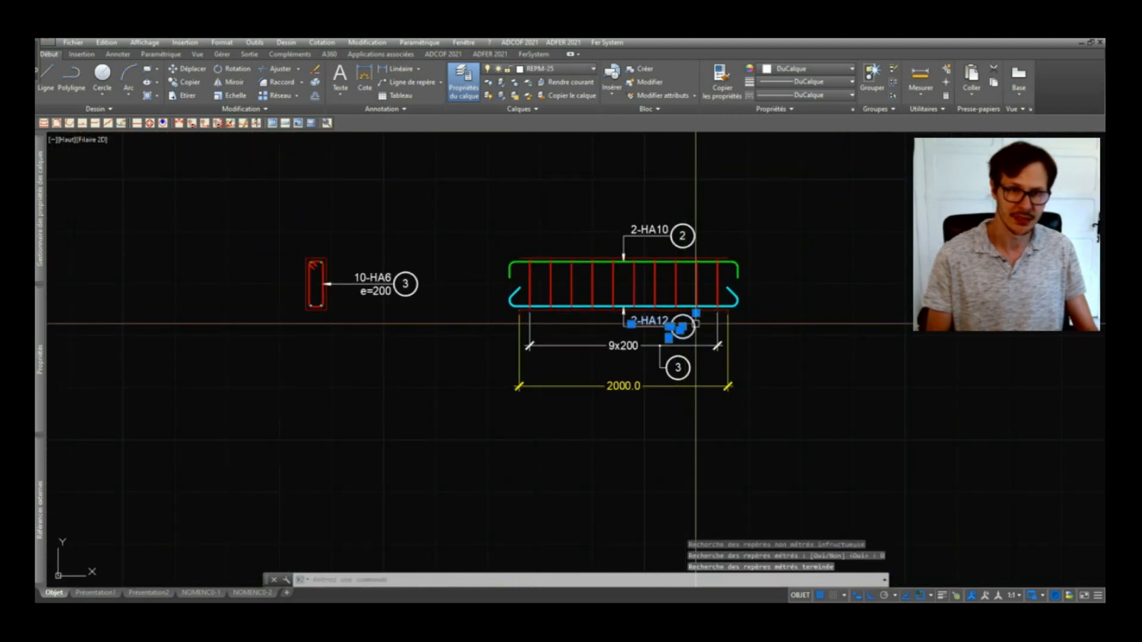
pyautogui.scroll(3, 701, 347)
pyautogui.press('Escape')
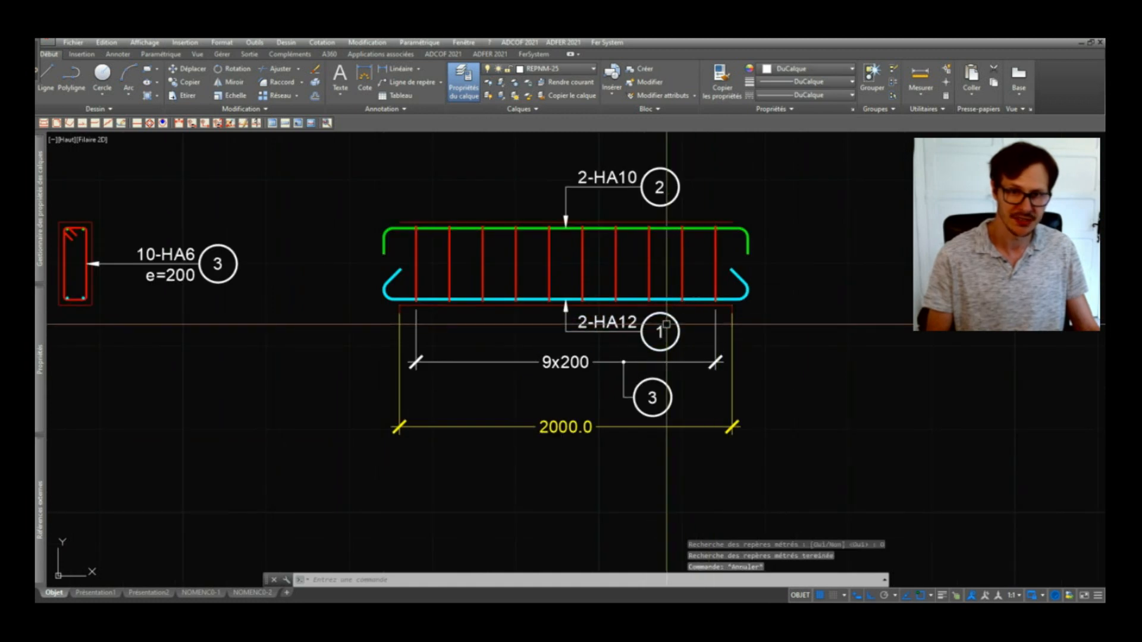
pyautogui.scroll(-2, 669, 331)
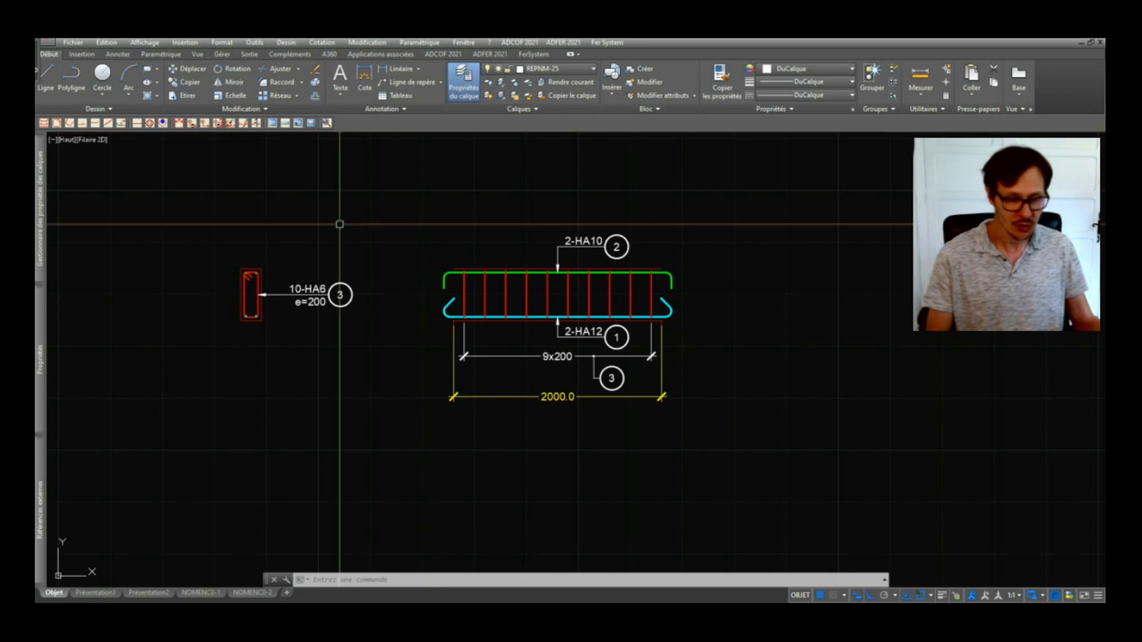
pyautogui.scroll(-2, 628, 328)
pyautogui.moveTo(628, 328)
pyautogui.mouseDown(button='middle')
pyautogui.moveTo(530, 327)
pyautogui.moveTo(446, 242)
pyautogui.moveTo(413, 232)
pyautogui.moveTo(516, 278)
pyautogui.mouseUp(button='middle')
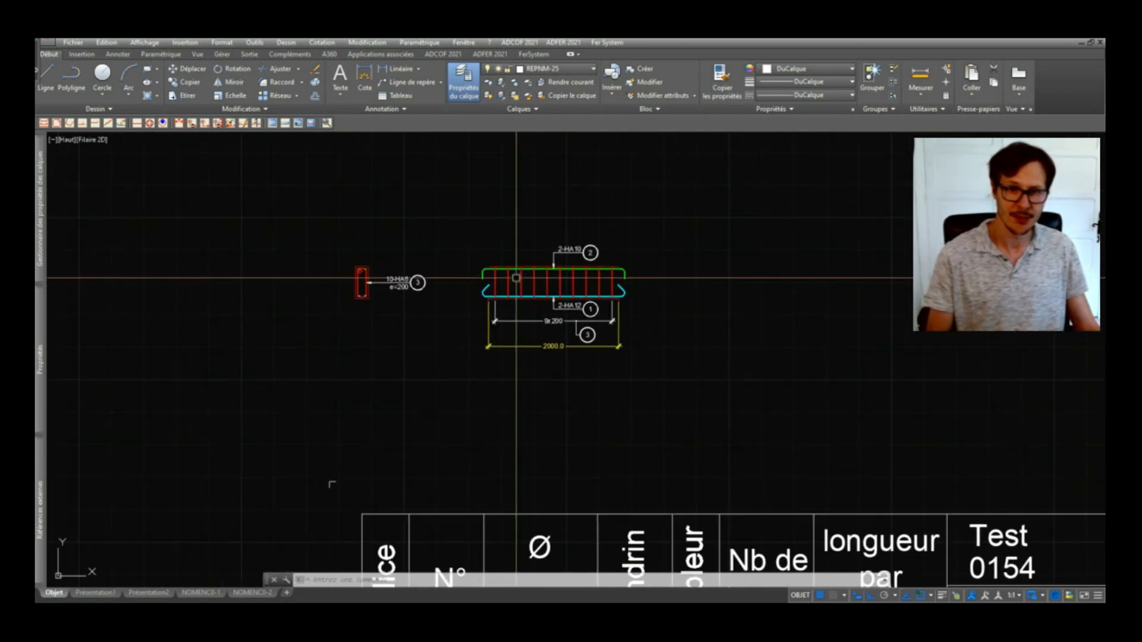
pyautogui.scroll(2, 520, 273)
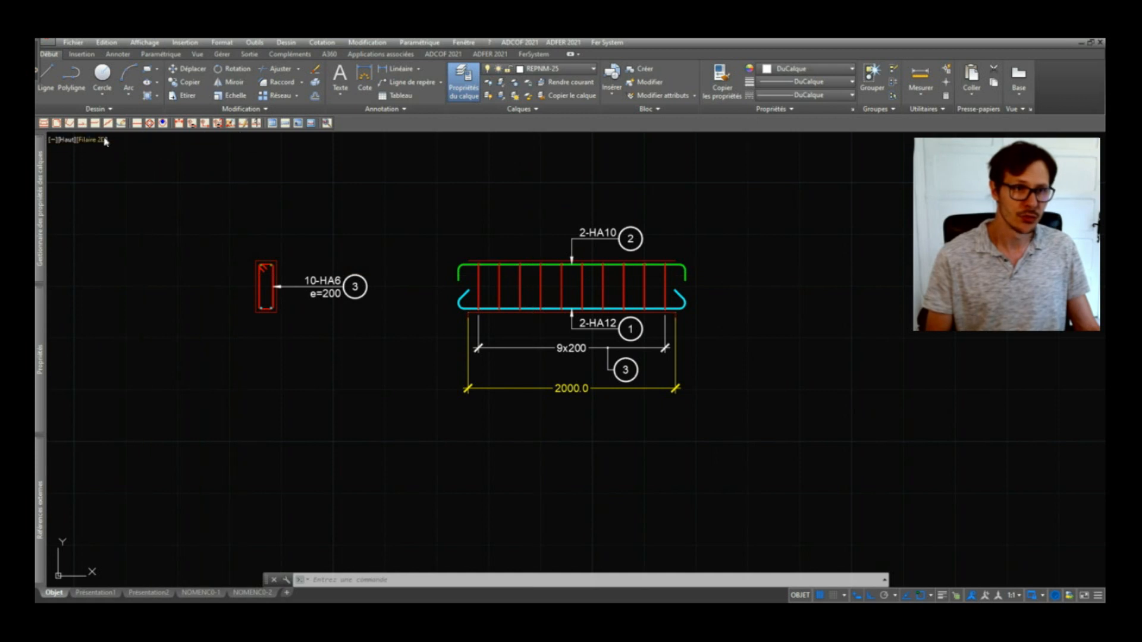